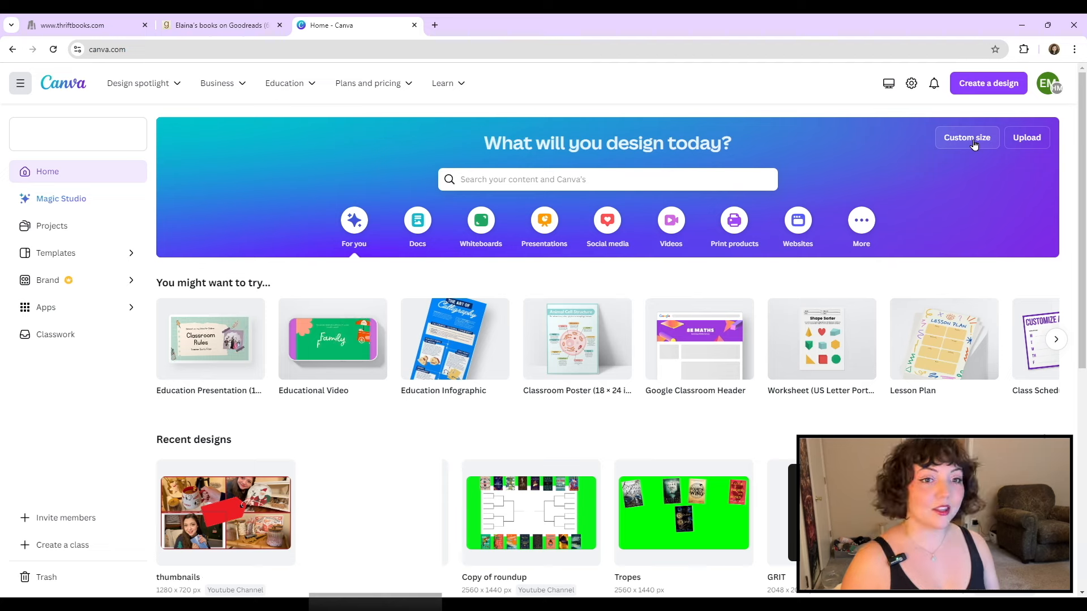
Step: Create a new custom-size design 6 in wide and 9 in high
{"action": "left_click", "coordinate": [973, 144]}
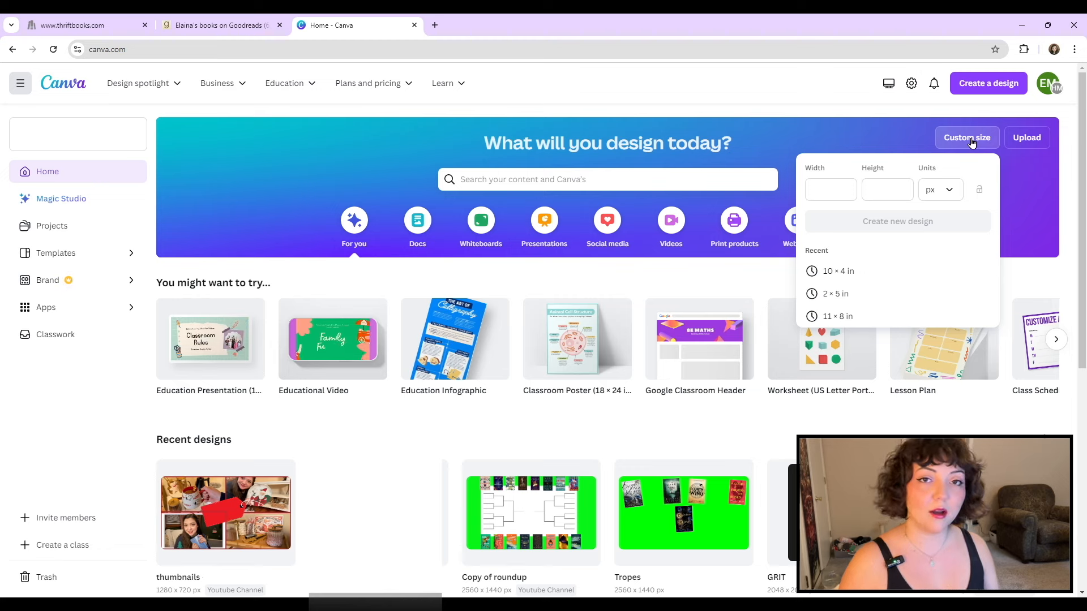
{"action": "left_click", "coordinate": [843, 194]}
{"action": "type", "text": "6"}
{"action": "left_click", "coordinate": [937, 199]}
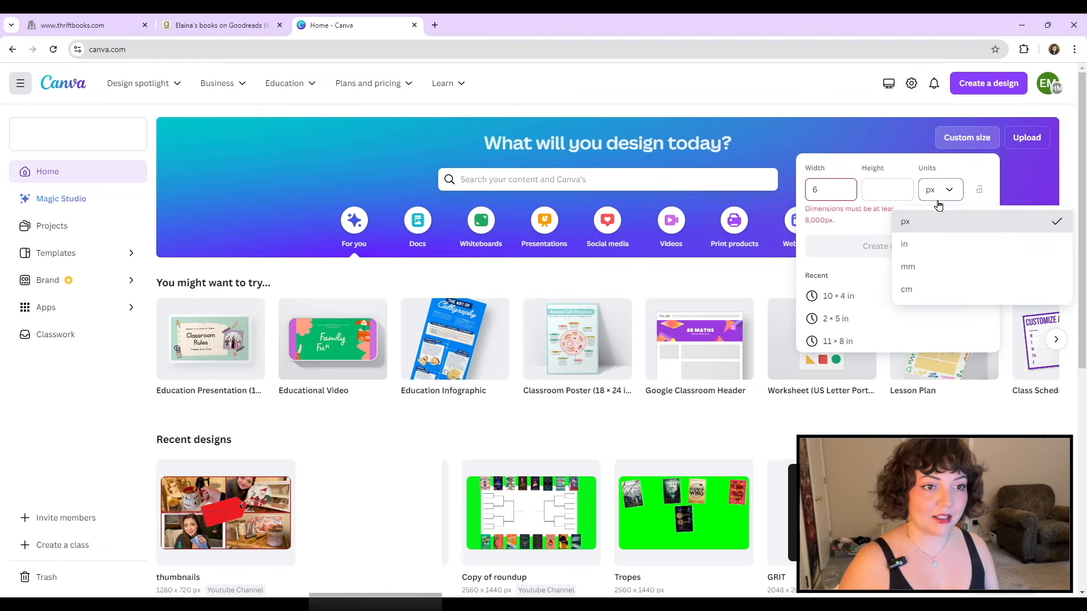
{"action": "left_click", "coordinate": [904, 243]}
{"action": "left_click", "coordinate": [843, 191]}
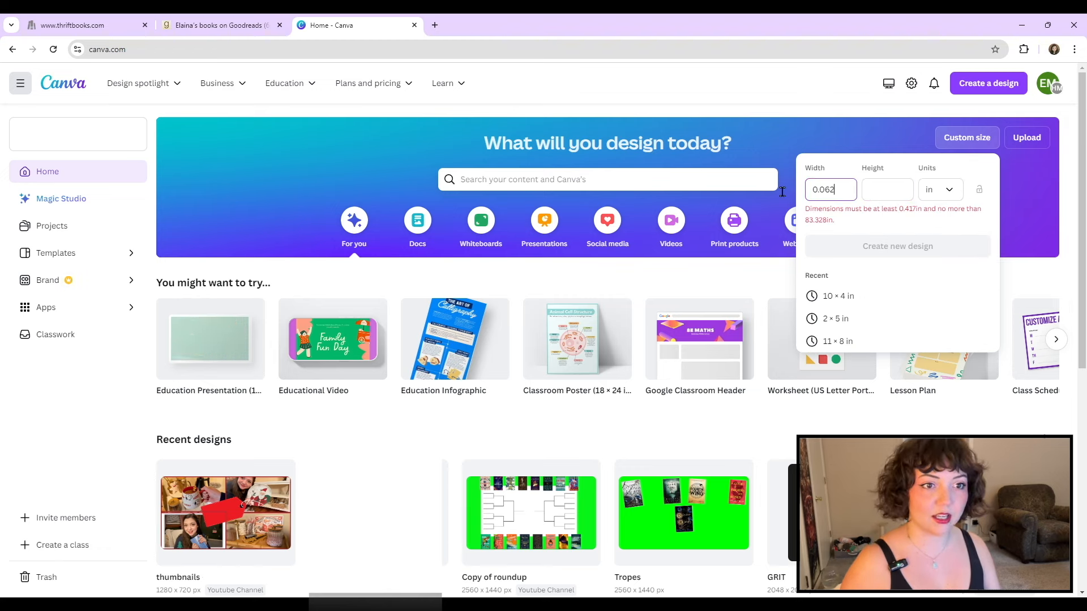
{"action": "left_click_drag", "start_coordinate": [844, 190], "coordinate": [808, 190]}
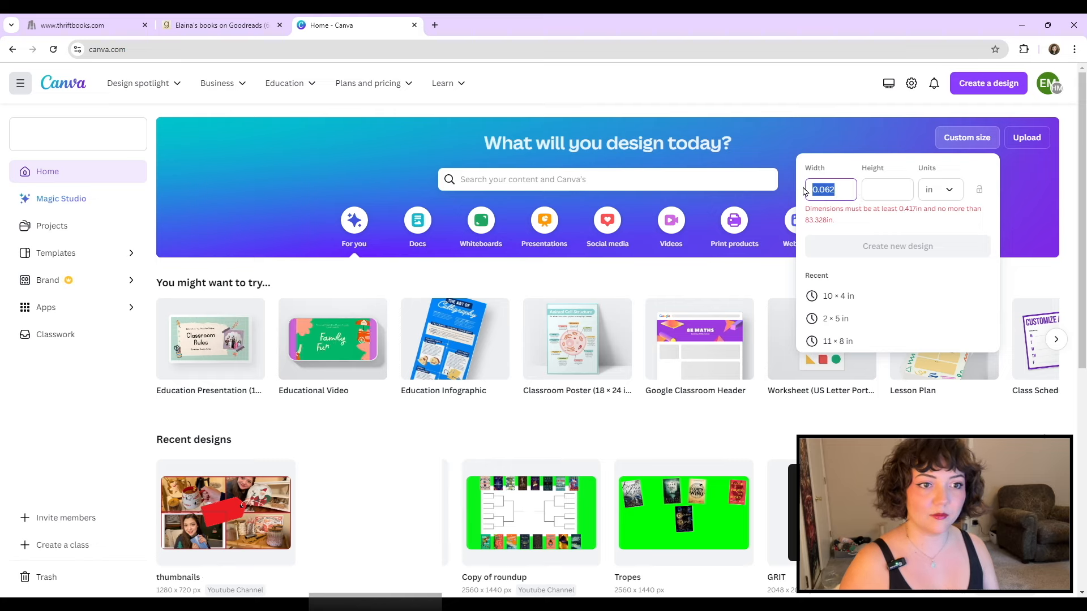
{"action": "type", "text": "6"}
{"action": "left_click", "coordinate": [894, 192]}
{"action": "type", "text": "9"}
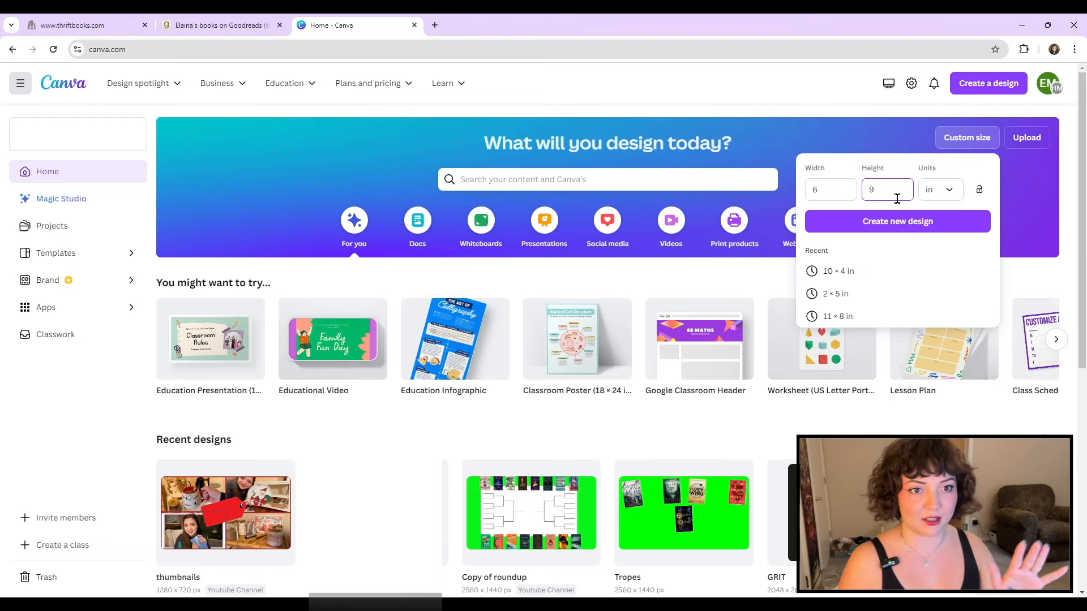
{"action": "left_click", "coordinate": [893, 223]}
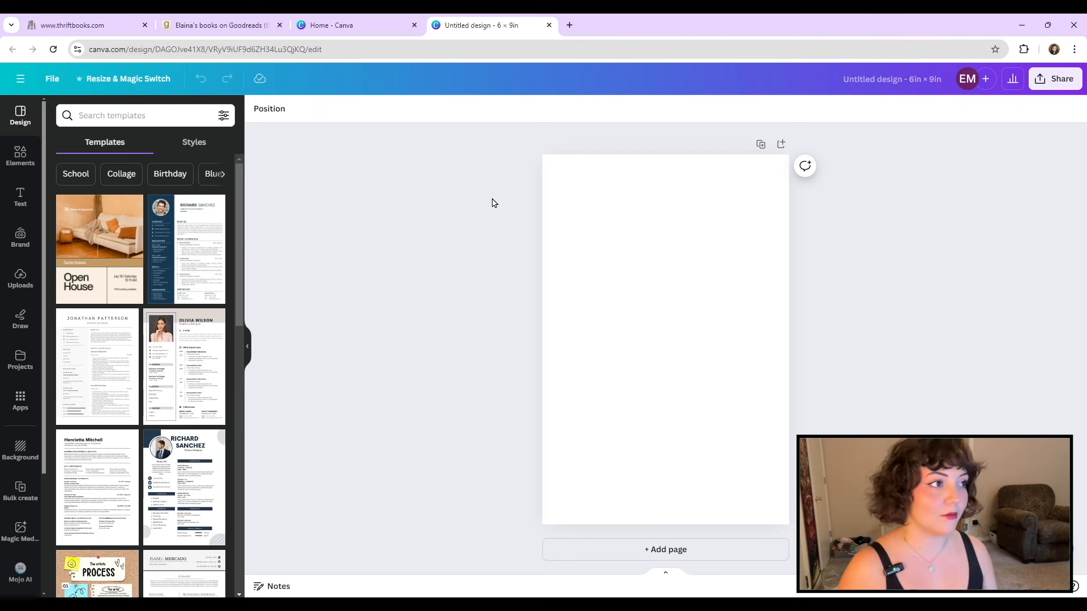
Step: Switch to Goodreads and open the Read shelf of the account's book list
{"action": "left_click", "coordinate": [243, 23]}
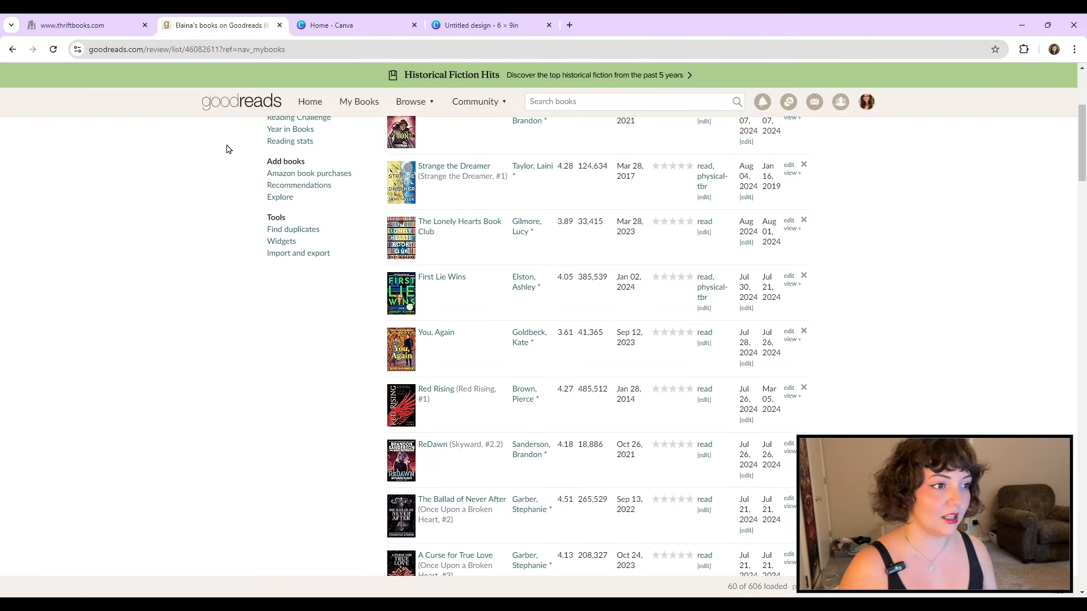
{"action": "scroll", "coordinate": [206, 197], "scroll_direction": "up", "scroll_amount": 5}
{"action": "left_click", "coordinate": [222, 107]}
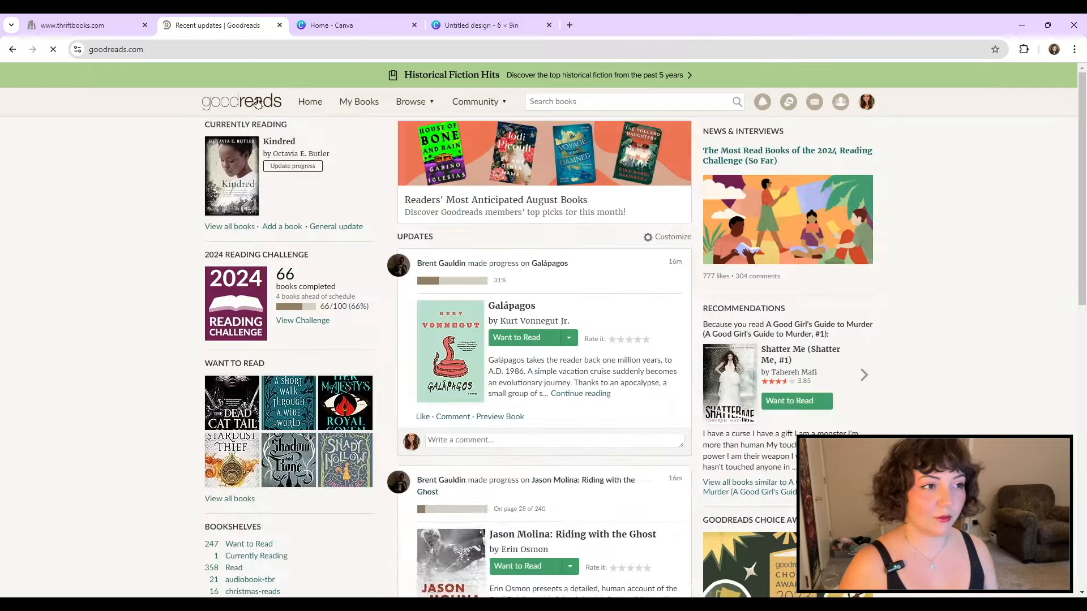
{"action": "left_click", "coordinate": [350, 103]}
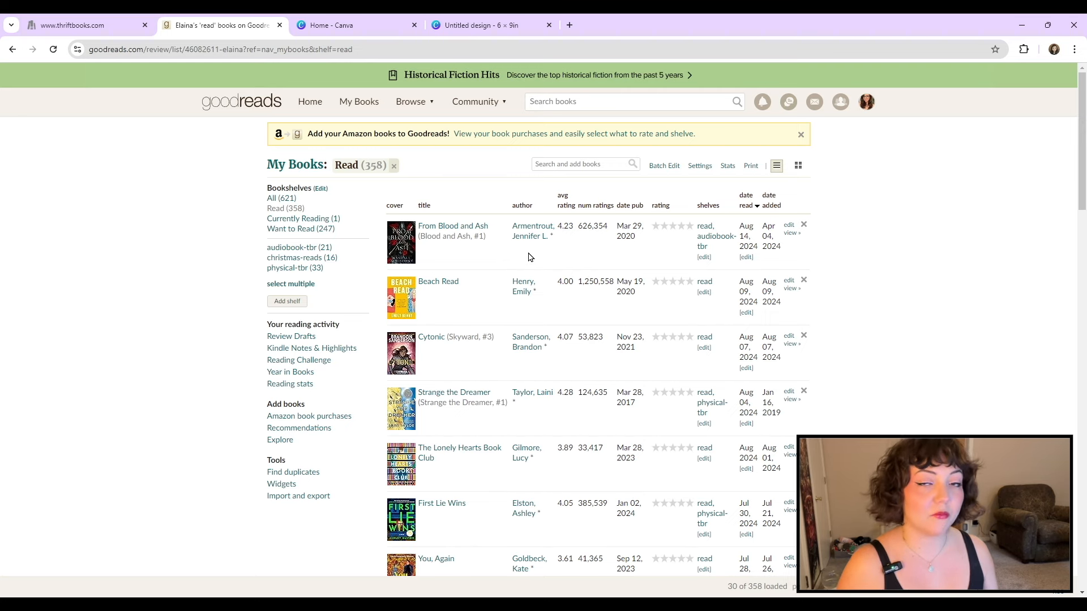
{"action": "scroll", "coordinate": [530, 257], "scroll_direction": "down", "scroll_amount": 2}
{"action": "scroll", "coordinate": [529, 257], "scroll_direction": "up", "scroll_amount": 2}
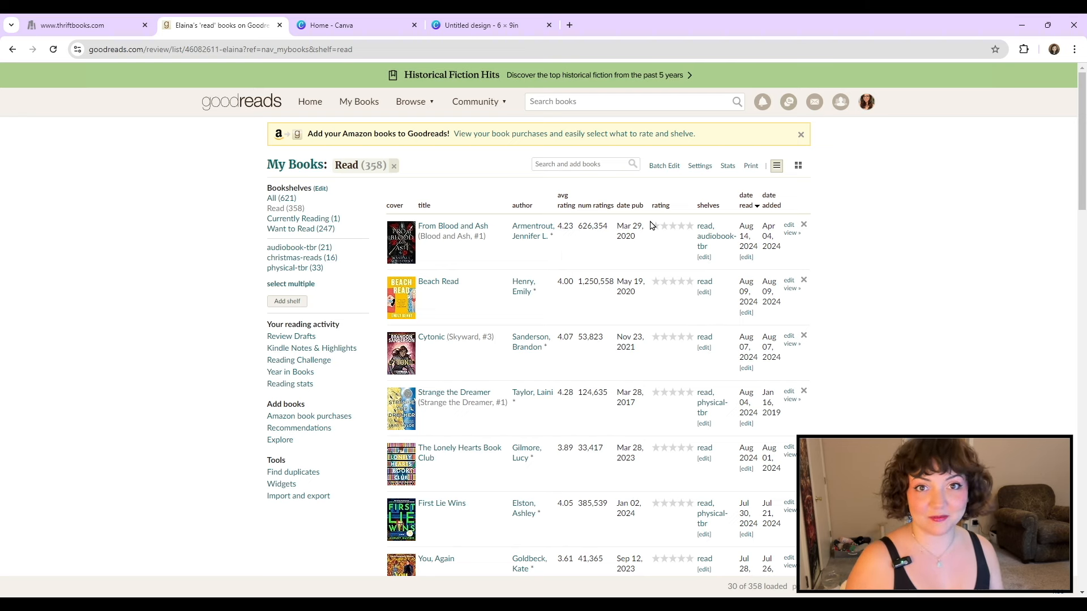
Step: Copy the Caraval cover from its Goodreads book page and paste it onto the blank 6 × 9 in Canva page
{"action": "scroll", "coordinate": [899, 291], "scroll_direction": "down", "scroll_amount": 7}
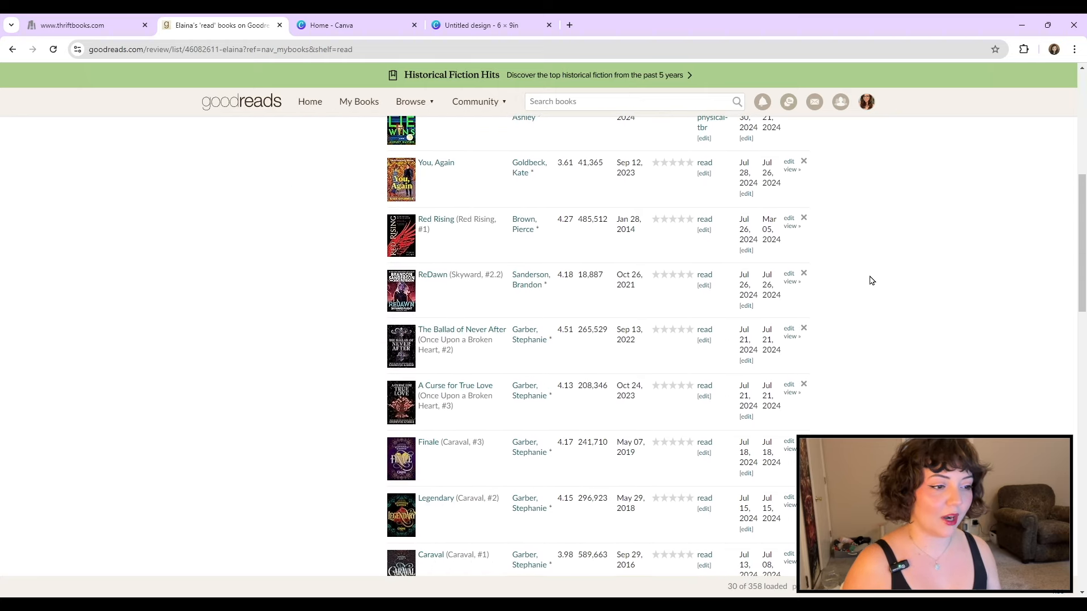
{"action": "scroll", "coordinate": [871, 280], "scroll_direction": "down", "scroll_amount": 2}
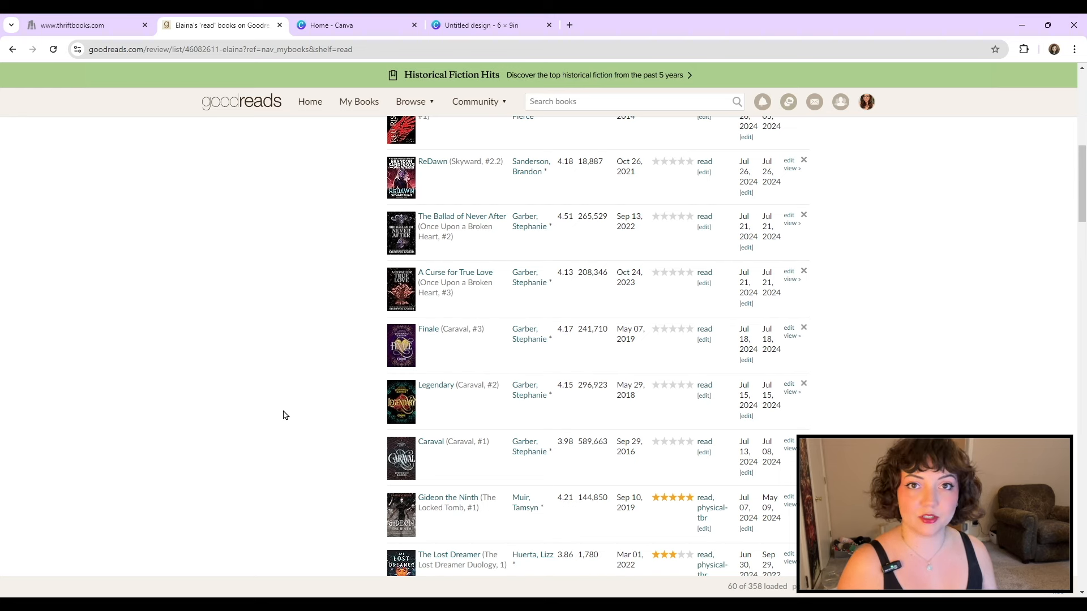
{"action": "left_click", "coordinate": [440, 449]}
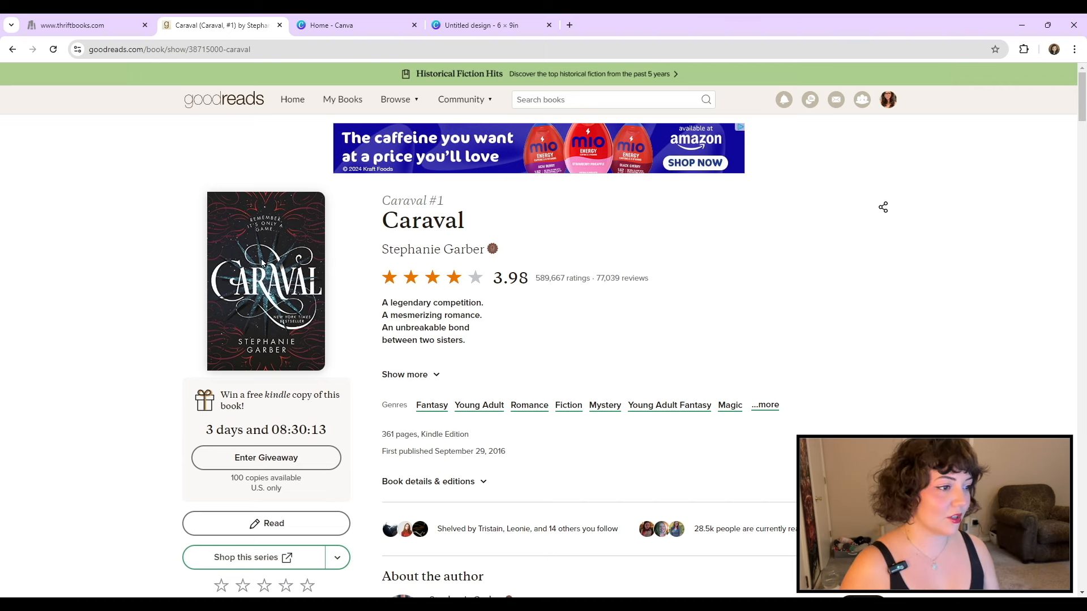
{"action": "left_click", "coordinate": [490, 19]}
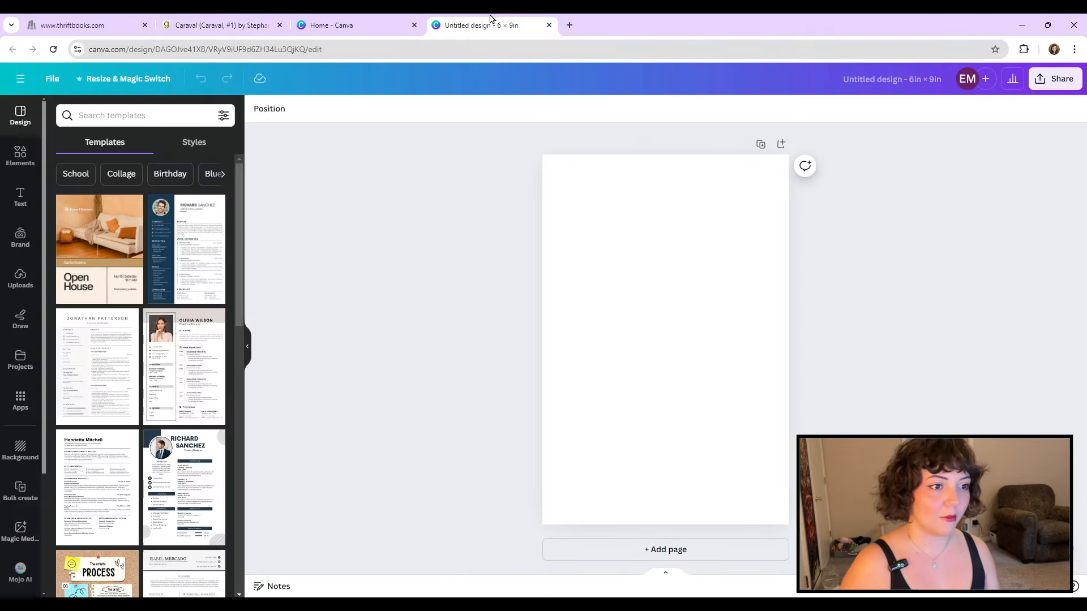
{"action": "left_click", "coordinate": [617, 244]}
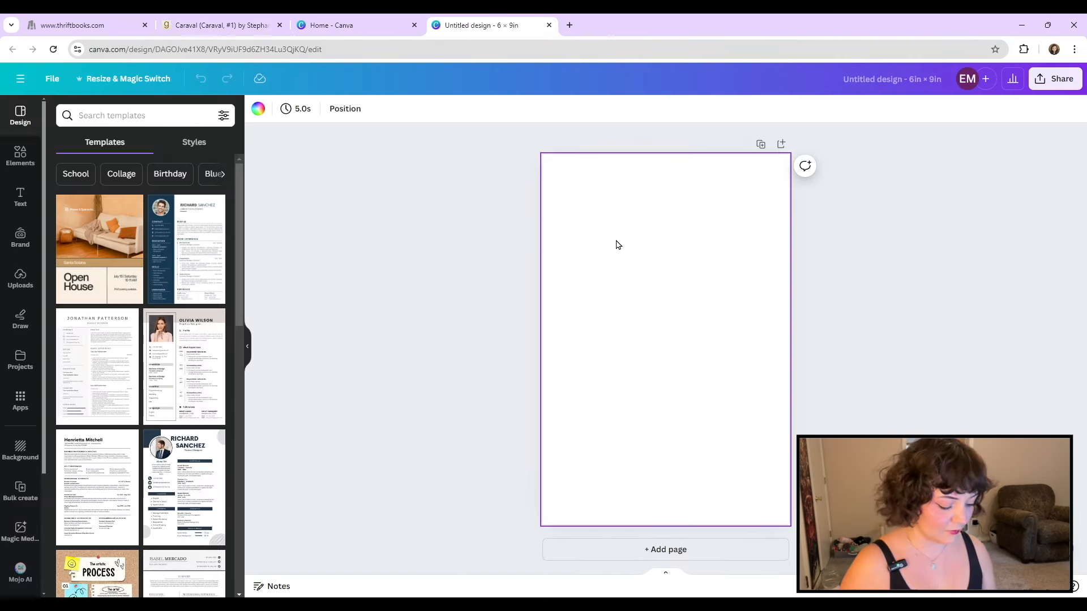
{"action": "key", "text": "ctrl+v"}
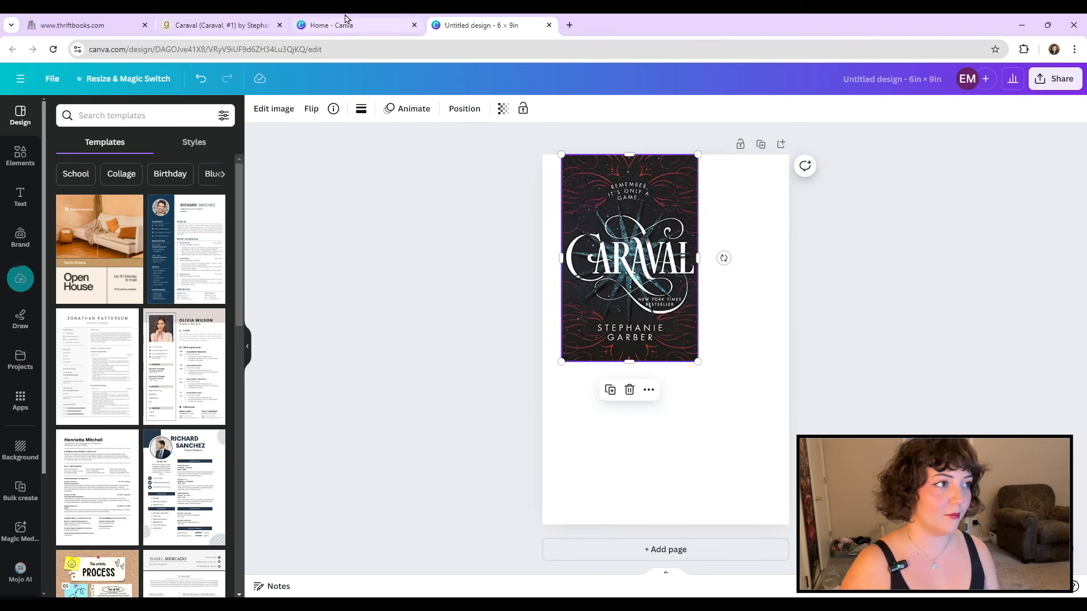
Step: Copy the Legendary cover from its Goodreads book page and paste it into the Canva design
{"action": "left_click", "coordinate": [209, 24]}
{"action": "left_click", "coordinate": [12, 50]}
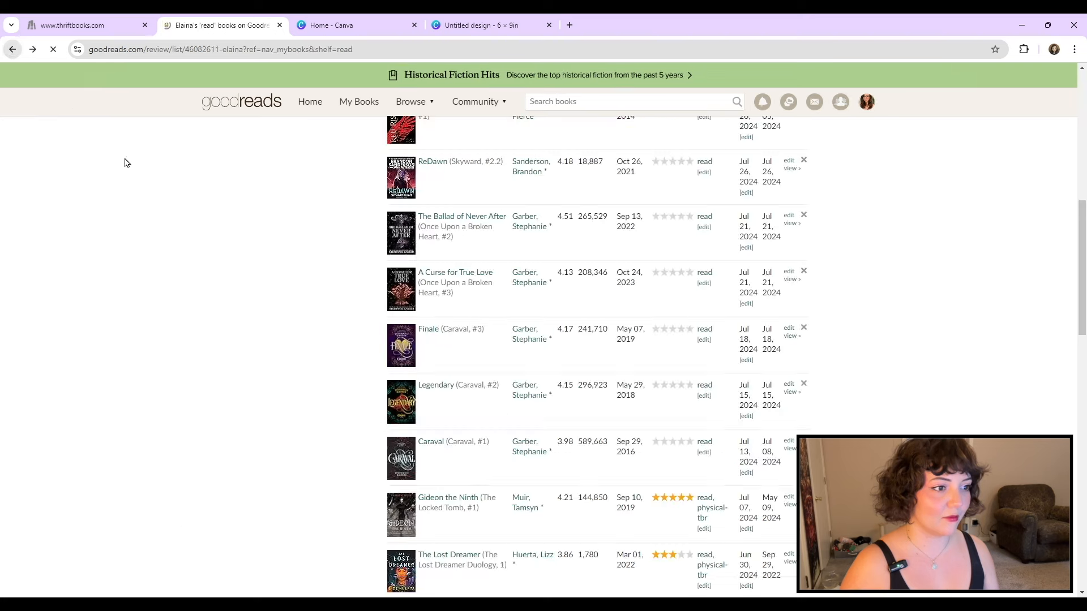
{"action": "left_click", "coordinate": [453, 386]}
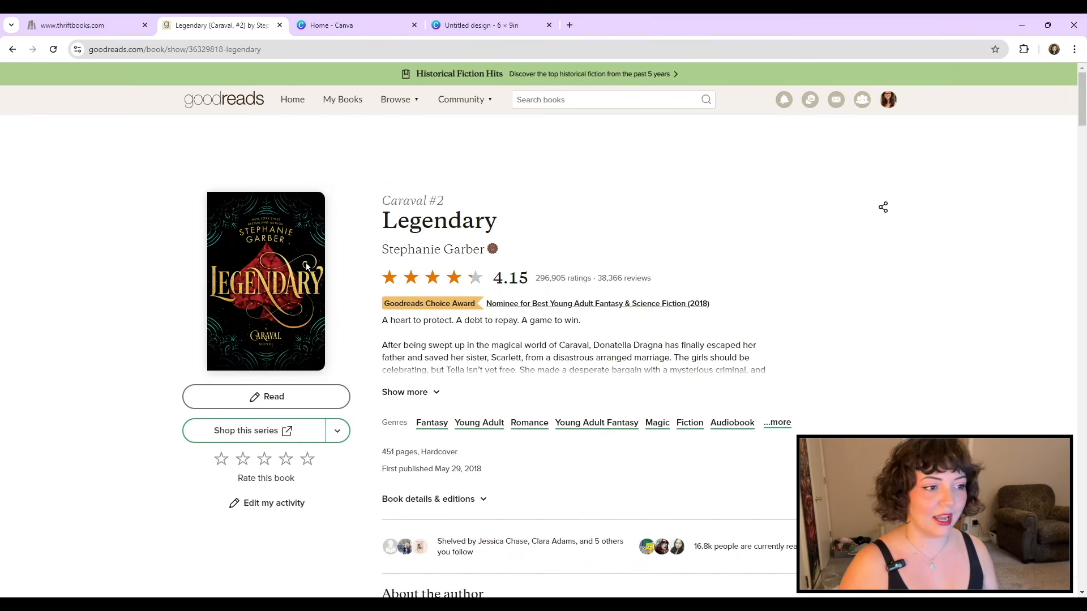
{"action": "left_click", "coordinate": [481, 24]}
{"action": "key", "text": "ctrl+v"}
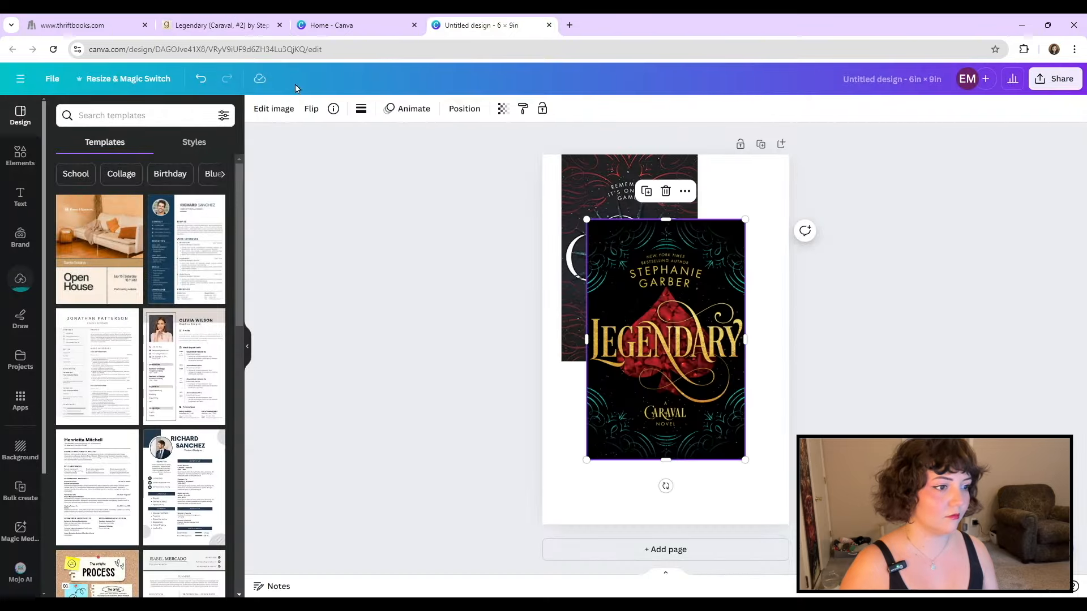
Step: Copy the Finale cover from its Goodreads book page and paste it into the Canva design
{"action": "left_click", "coordinate": [220, 25]}
{"action": "left_click", "coordinate": [13, 49]}
{"action": "left_click", "coordinate": [428, 329]}
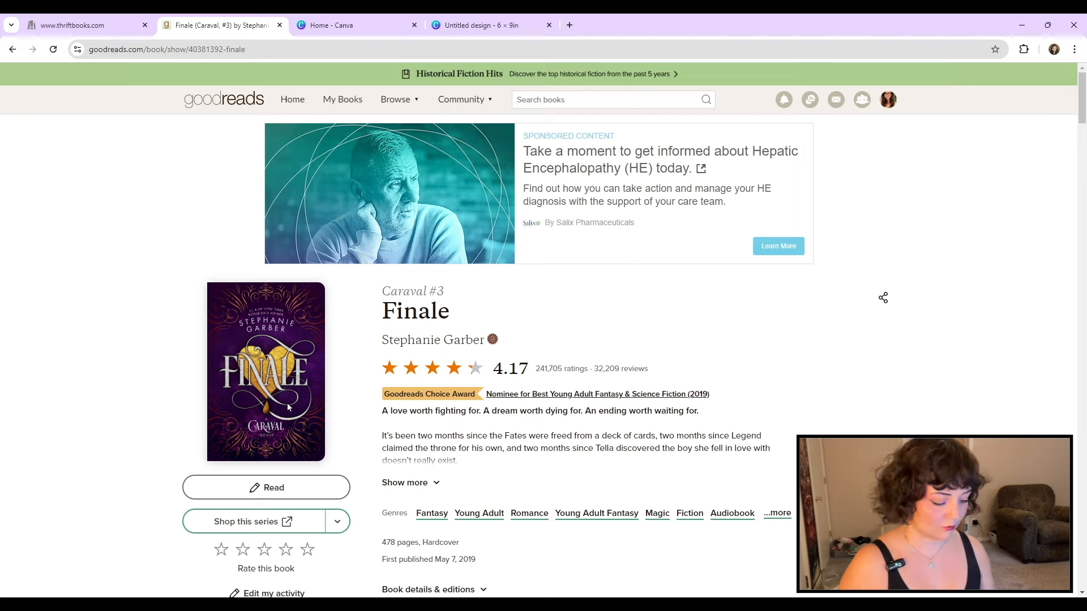
{"action": "left_click", "coordinate": [481, 24]}
{"action": "key", "text": "ctrl+v"}
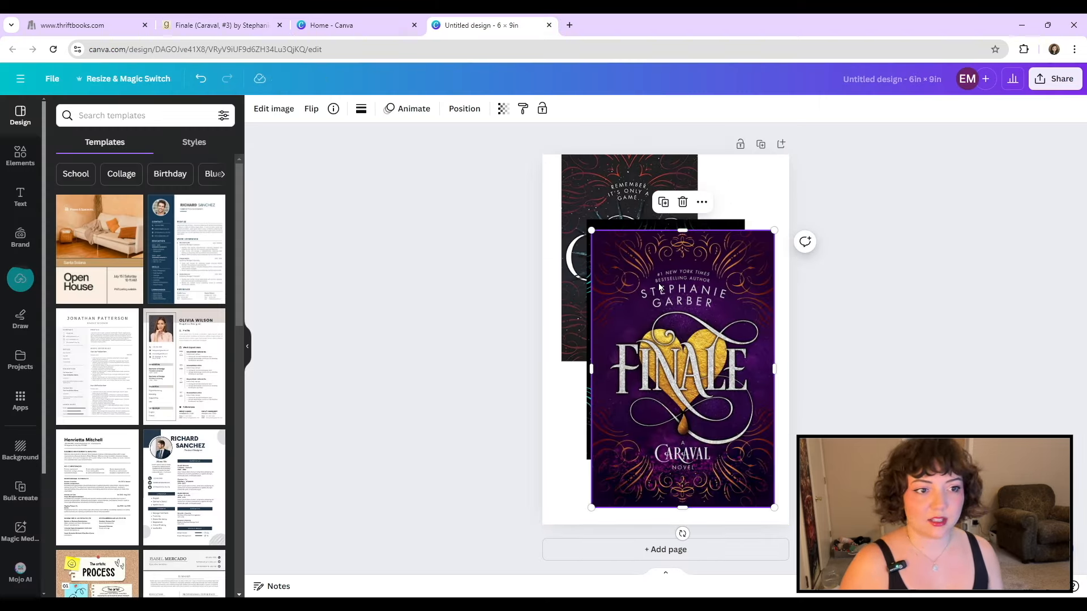
Step: Lock the Finale cover's aspect ratio and set its height to 2 in
{"action": "left_click_drag", "start_coordinate": [682, 332], "coordinate": [677, 321]}
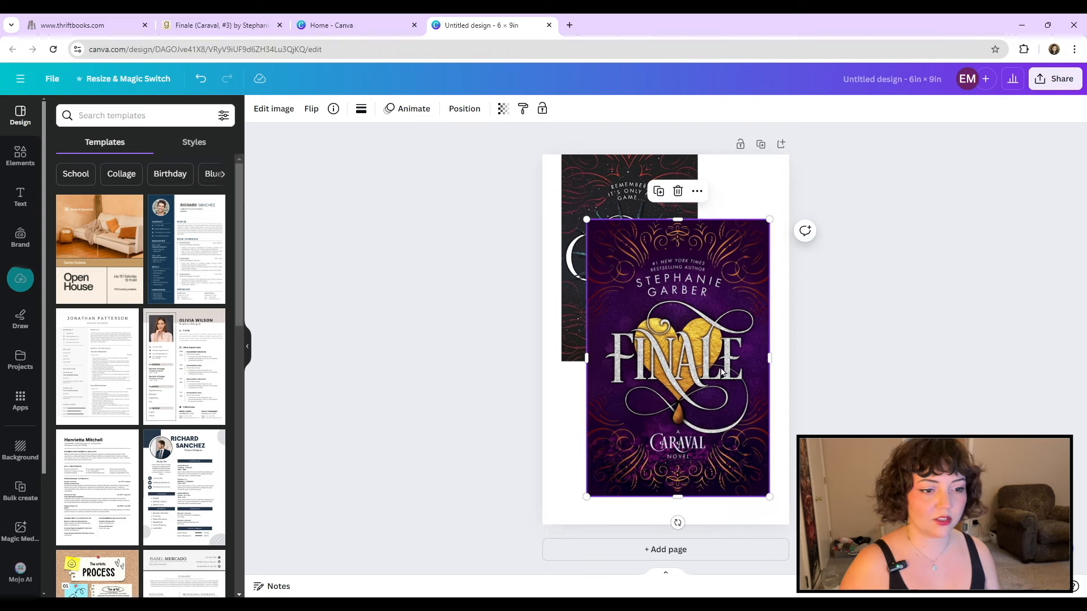
{"action": "mouse_move", "coordinate": [776, 503]}
{"action": "left_mouse_down"}
{"action": "mouse_move", "coordinate": [713, 399]}
{"action": "mouse_move", "coordinate": [756, 440]}
{"action": "mouse_move", "coordinate": [706, 361]}
{"action": "mouse_move", "coordinate": [774, 437]}
{"action": "mouse_move", "coordinate": [716, 351]}
{"action": "mouse_move", "coordinate": [768, 426]}
{"action": "mouse_move", "coordinate": [764, 488]}
{"action": "left_mouse_up"}
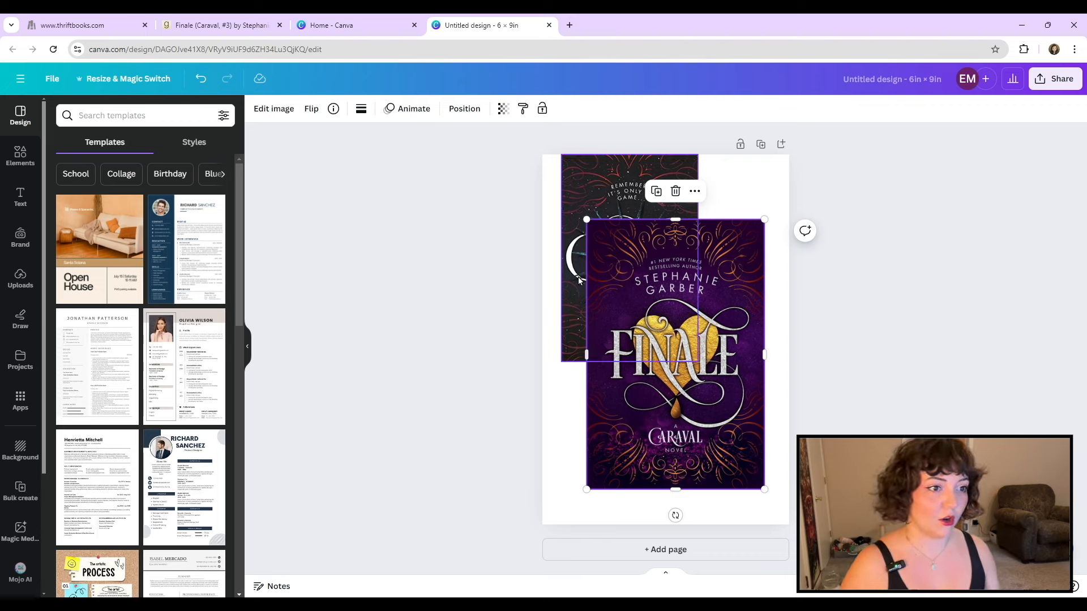
{"action": "left_click", "coordinate": [464, 111]}
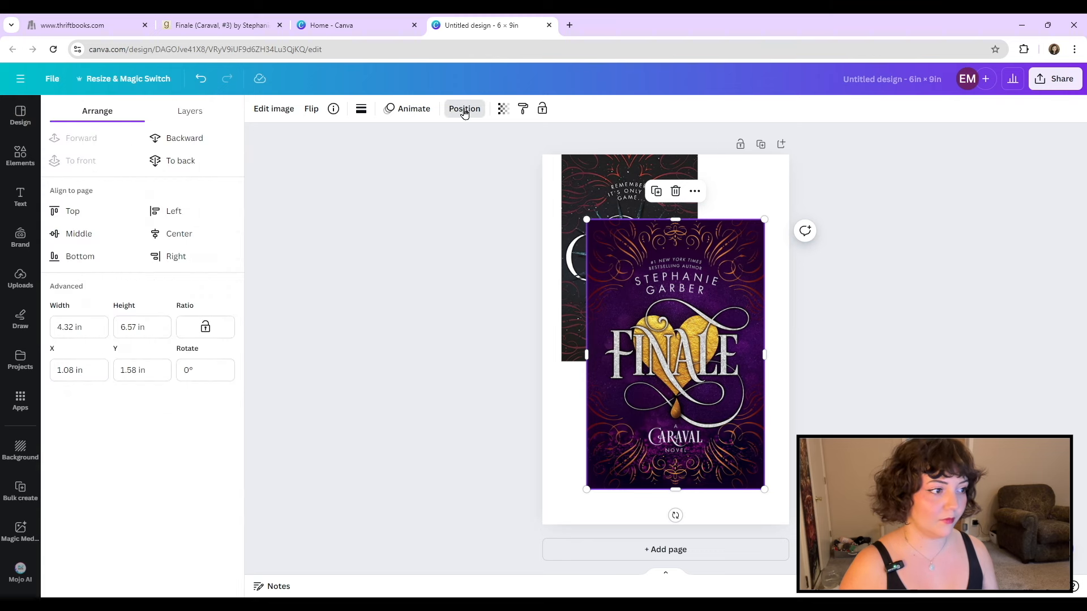
{"action": "left_click", "coordinate": [226, 326]}
{"action": "left_click", "coordinate": [145, 331]}
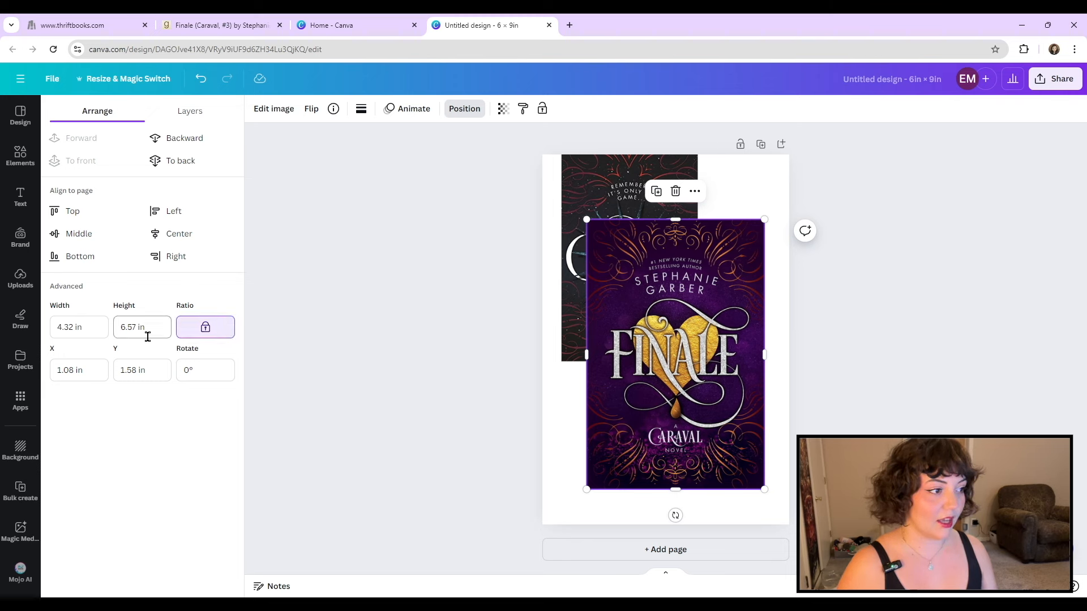
{"action": "key", "text": "BackSpace"}
{"action": "key", "text": "BackSpace"}
{"action": "key", "text": "BackSpace"}
{"action": "key", "text": "BackSpace"}
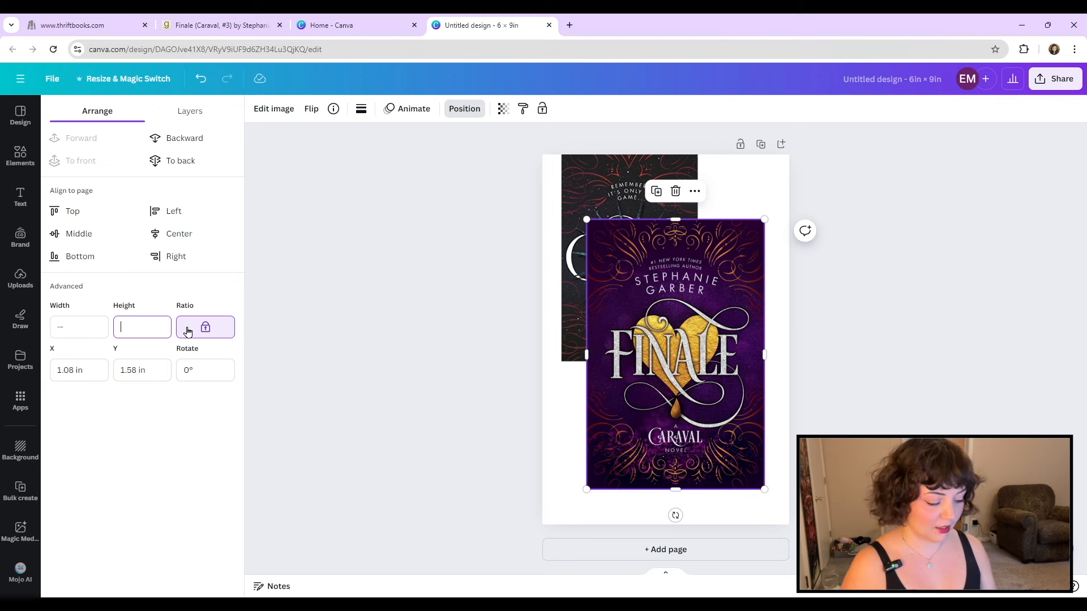
{"action": "type", "text": "2"}
{"action": "key", "text": "Return"}
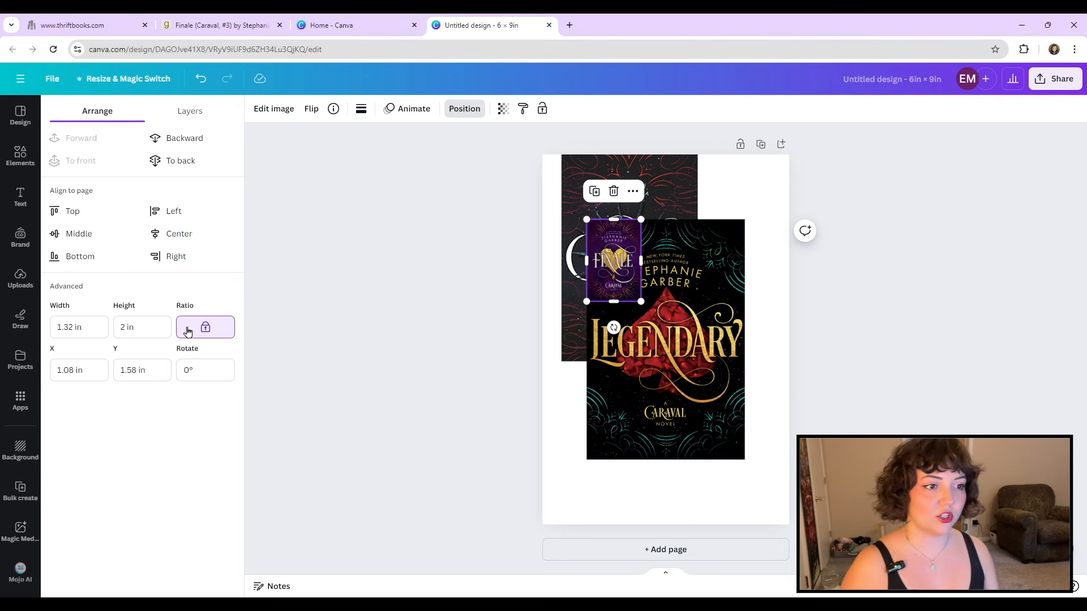
Step: Set the Legendary cover's height to 2 in and move it and the Finale cover clear of the Caraval cover
{"action": "left_click", "coordinate": [618, 352]}
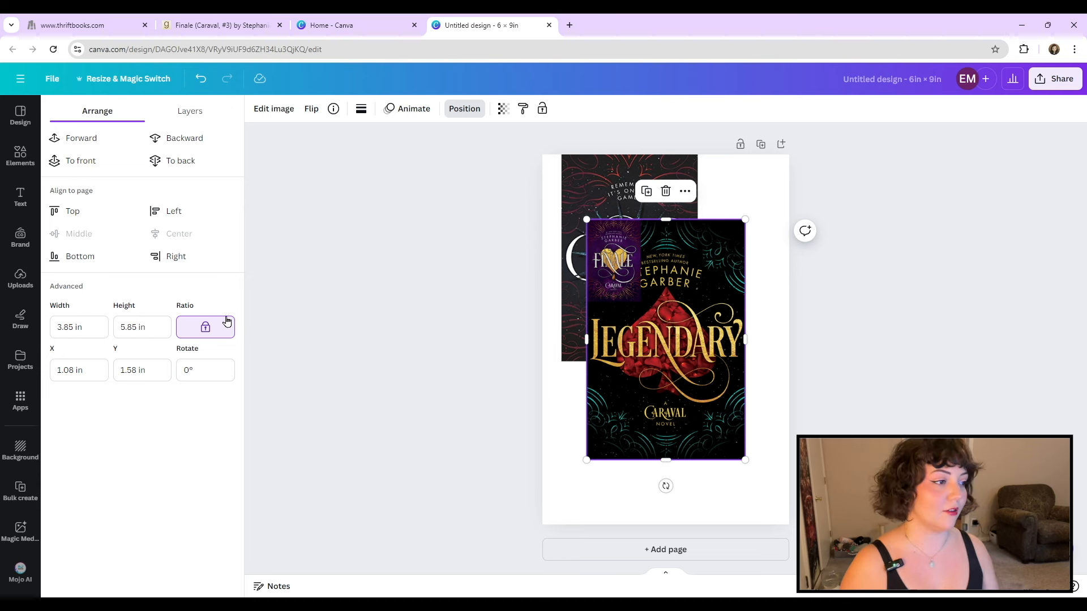
{"action": "left_click", "coordinate": [148, 327]}
{"action": "type", "text": "2"}
{"action": "key", "text": "Return"}
{"action": "left_click_drag", "start_coordinate": [600, 257], "coordinate": [654, 460]}
{"action": "left_click_drag", "start_coordinate": [589, 238], "coordinate": [717, 337]}
Step: Set the Caraval cover's height to 2 in
{"action": "left_click", "coordinate": [679, 317]}
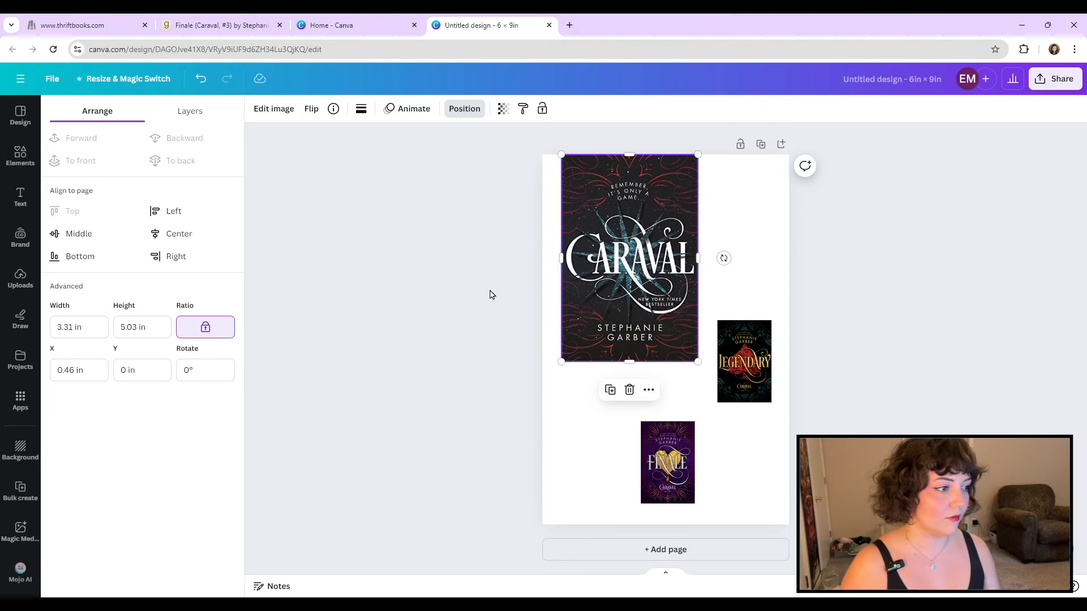
{"action": "left_click", "coordinate": [160, 331]}
{"action": "type", "text": "2"}
{"action": "key", "text": "Return"}
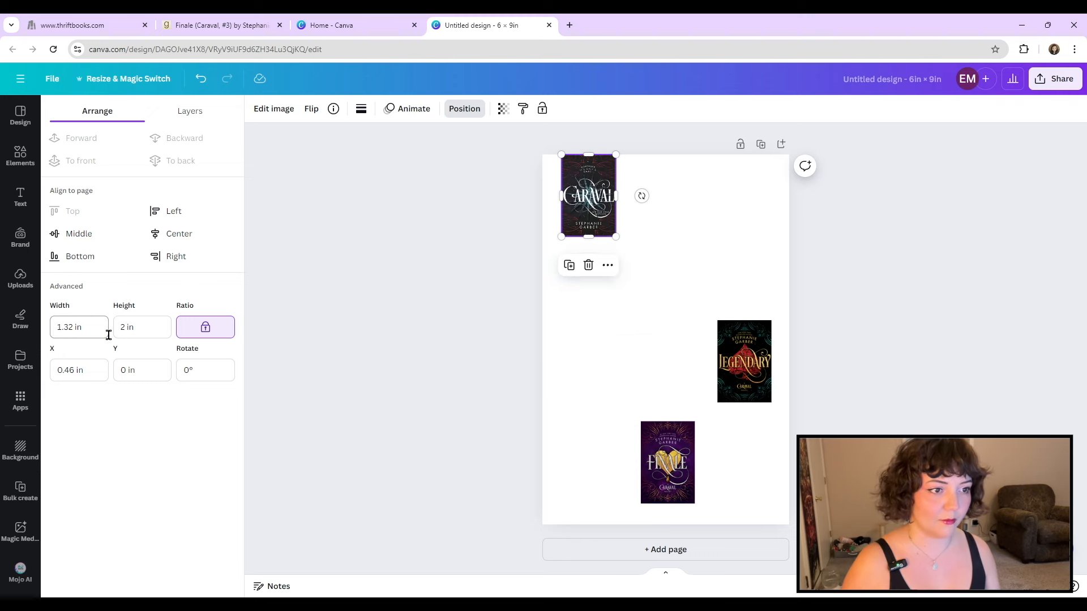
Step: Arrange Caraval, Legendary and Finale in an evenly spaced row about 0.6 in below the page's upper edge
{"action": "left_click", "coordinate": [599, 320]}
{"action": "left_click_drag", "start_coordinate": [606, 197], "coordinate": [614, 222]}
{"action": "left_click", "coordinate": [746, 355]}
{"action": "left_click_drag", "start_coordinate": [745, 355], "coordinate": [666, 214]}
{"action": "left_click_drag", "start_coordinate": [678, 447], "coordinate": [742, 218]}
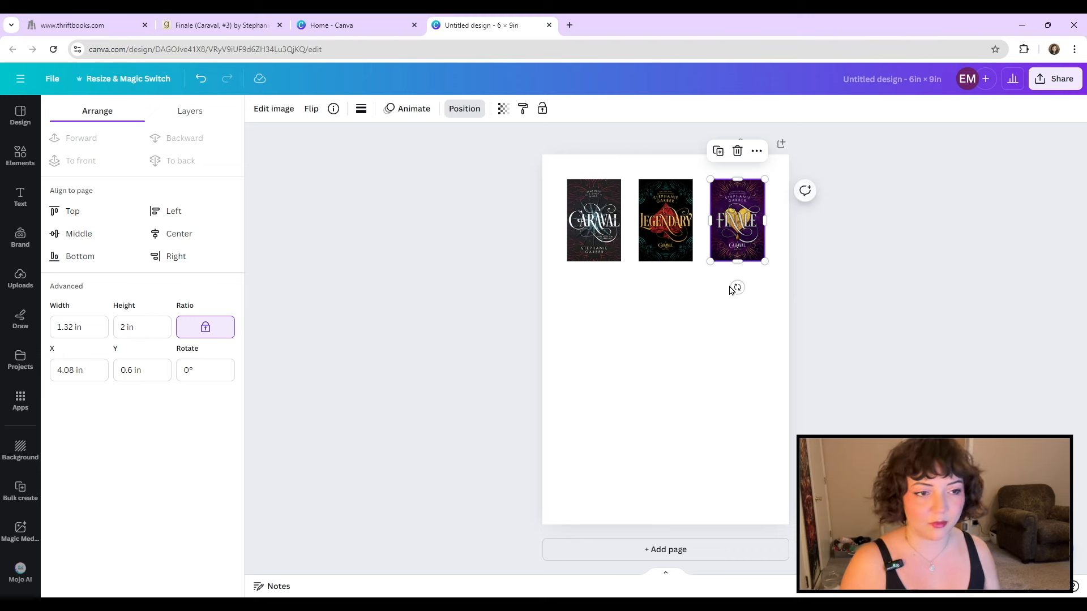
{"action": "left_click", "coordinate": [694, 317]}
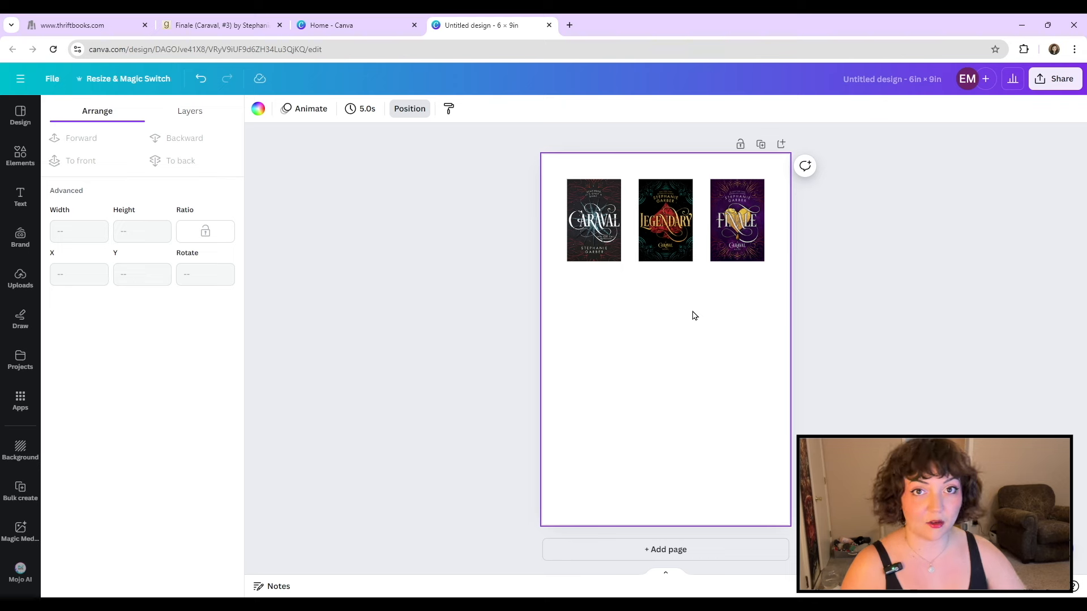
{"action": "left_click", "coordinate": [373, 232]}
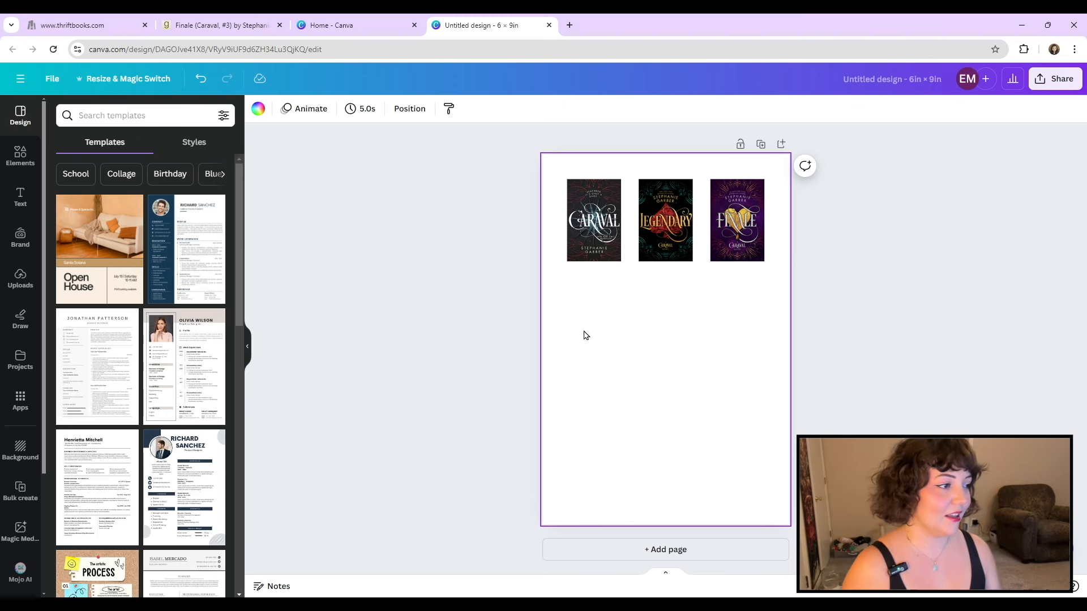
Step: Search the design elements for "roses" and narrow the results to graphics
{"action": "left_click", "coordinate": [21, 154]}
{"action": "left_click", "coordinate": [161, 119]}
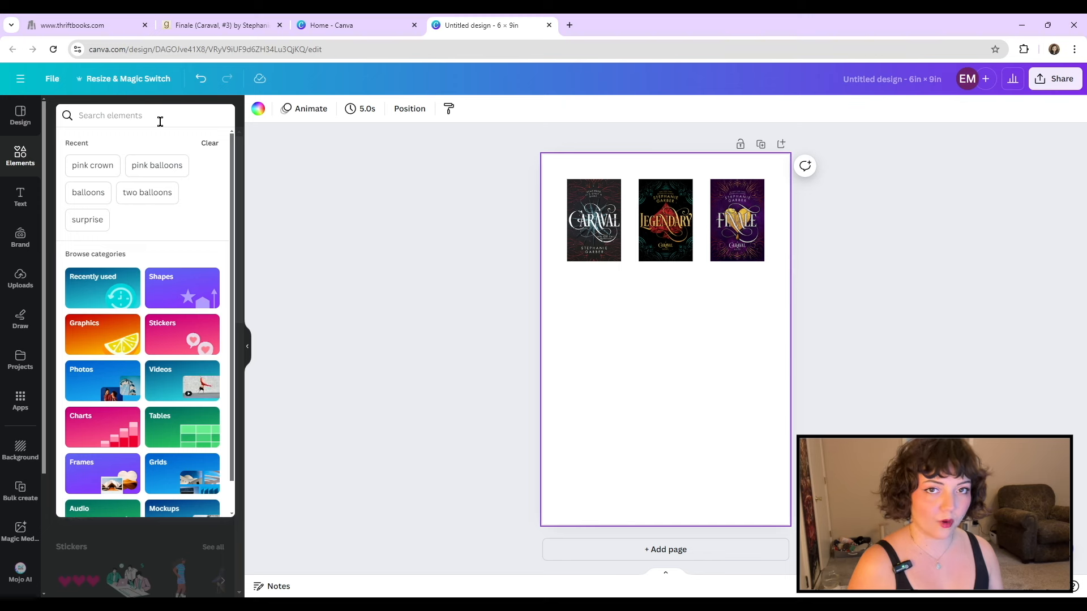
{"action": "type", "text": "roses"}
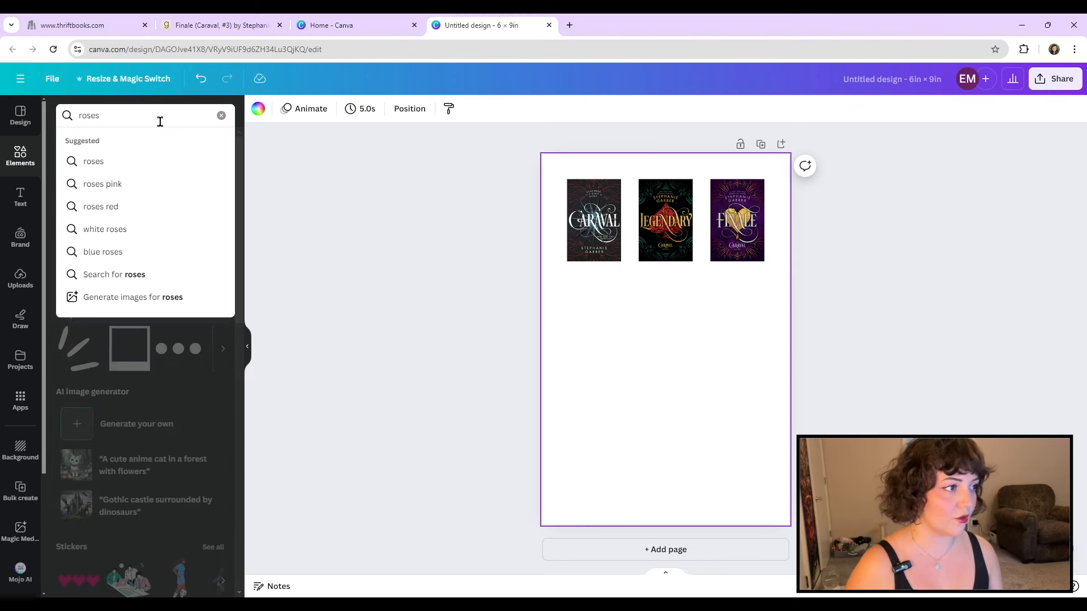
{"action": "key", "text": "Return"}
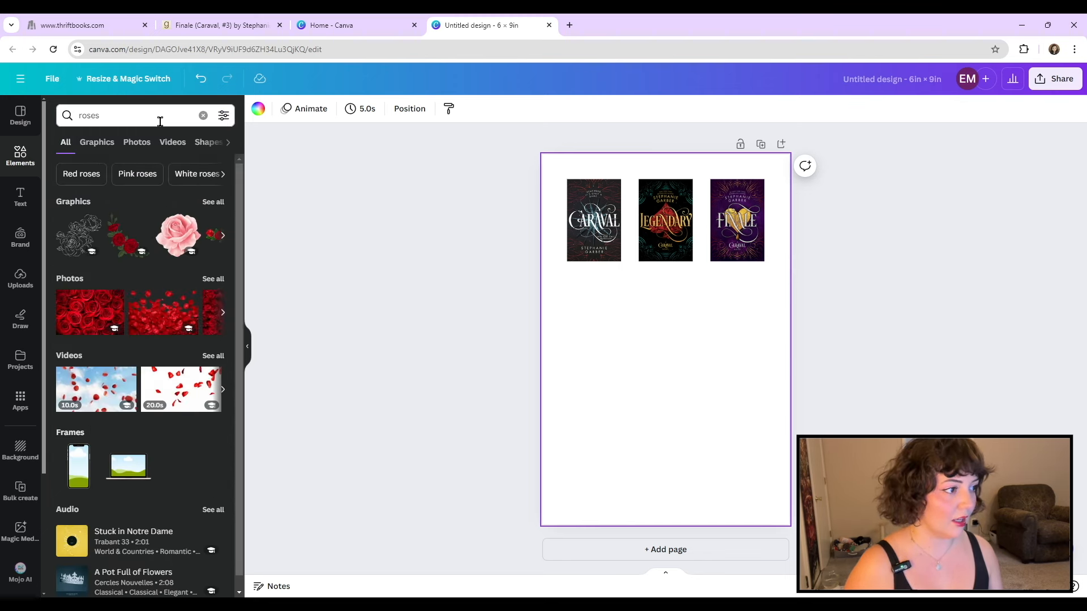
{"action": "left_click", "coordinate": [110, 141]}
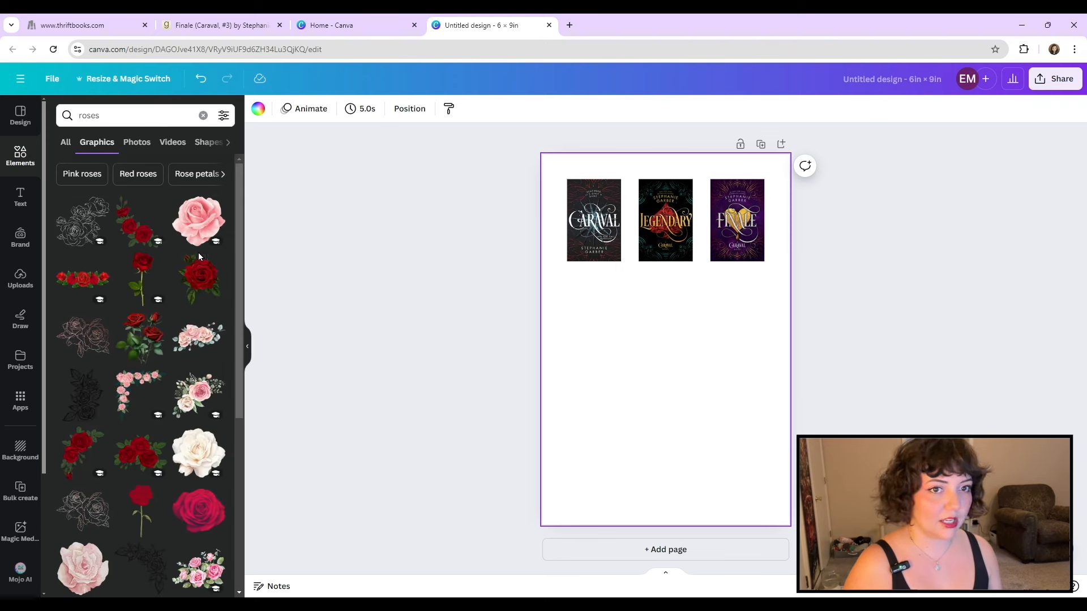
Step: Add the single red rose bloom with green leaves and shrink it to about a book cover's width in the page's lower-left area
{"action": "scroll", "coordinate": [202, 272], "scroll_direction": "down", "scroll_amount": 5}
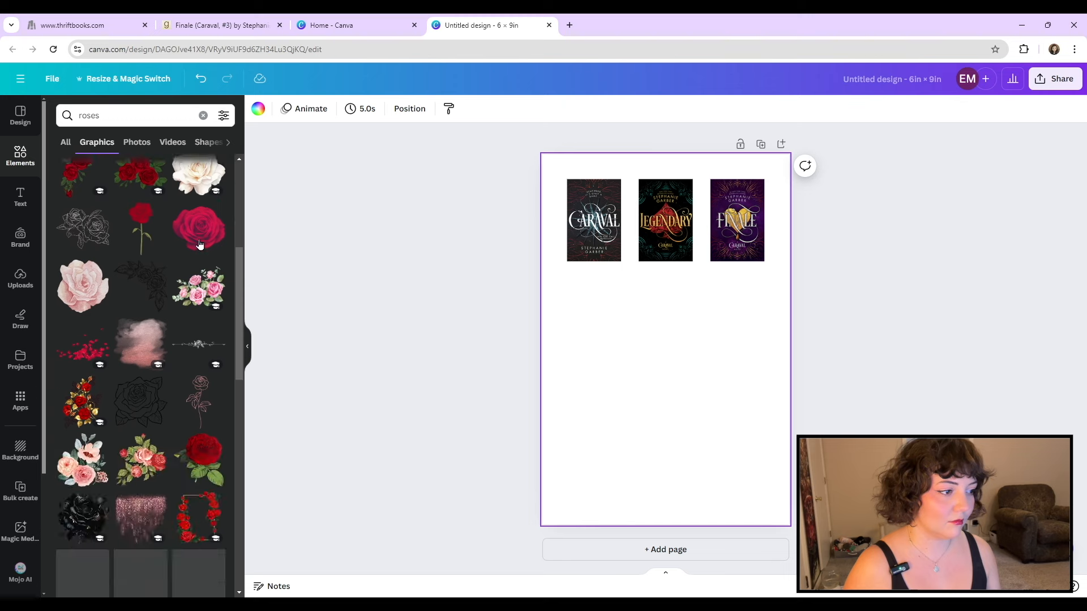
{"action": "scroll", "coordinate": [199, 245], "scroll_direction": "down", "scroll_amount": 3}
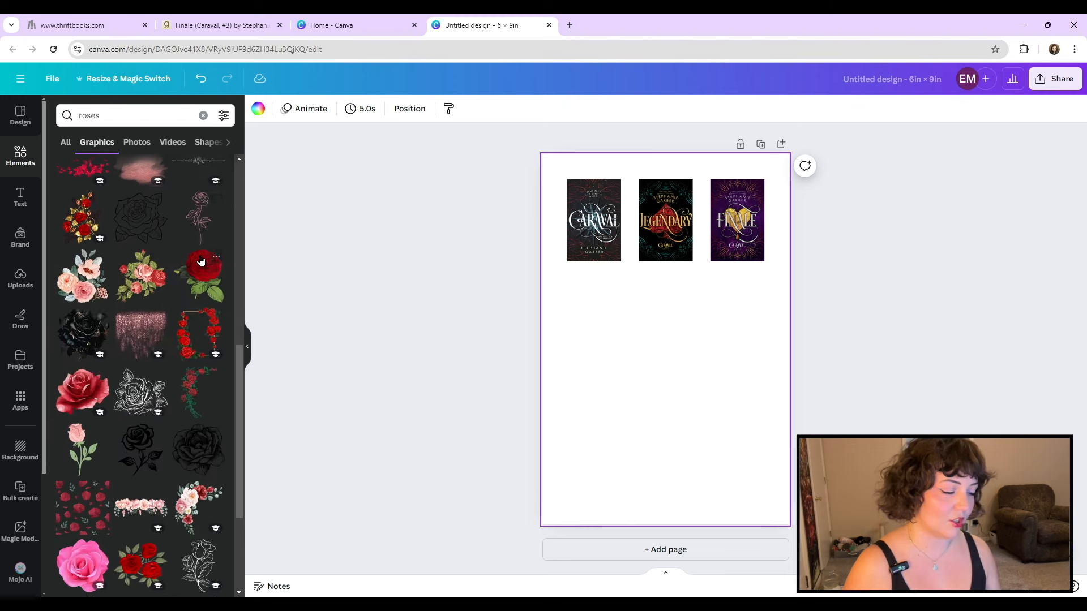
{"action": "scroll", "coordinate": [201, 266], "scroll_direction": "up", "scroll_amount": 10}
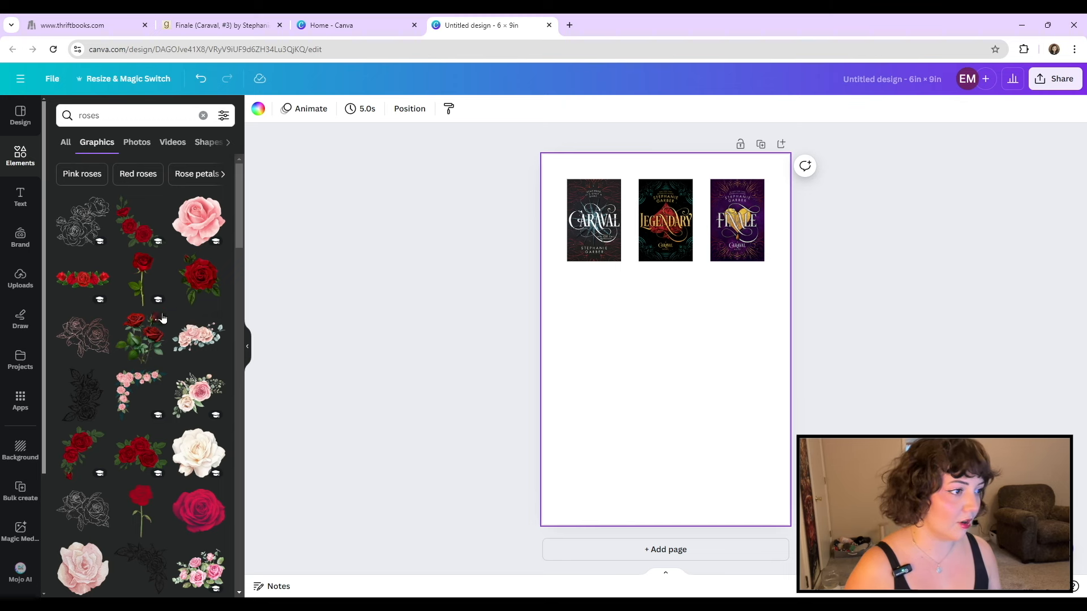
{"action": "left_click", "coordinate": [198, 277]}
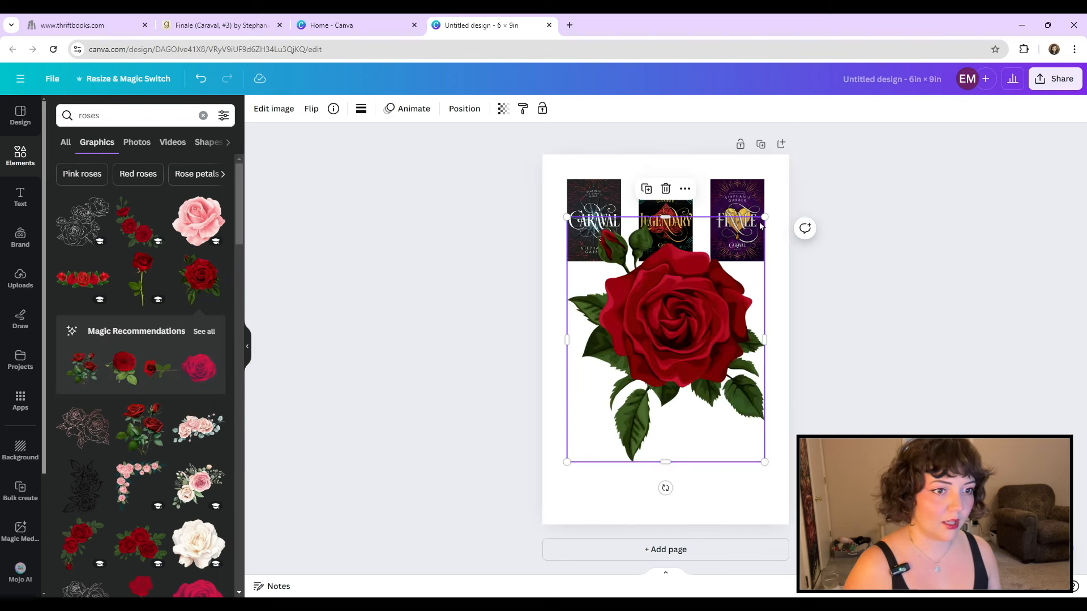
{"action": "left_click_drag", "start_coordinate": [765, 218], "coordinate": [621, 397]}
Step: Add the diagonal spray of three red roses, shrink it and place it just above the single rose
{"action": "left_click", "coordinate": [139, 220]}
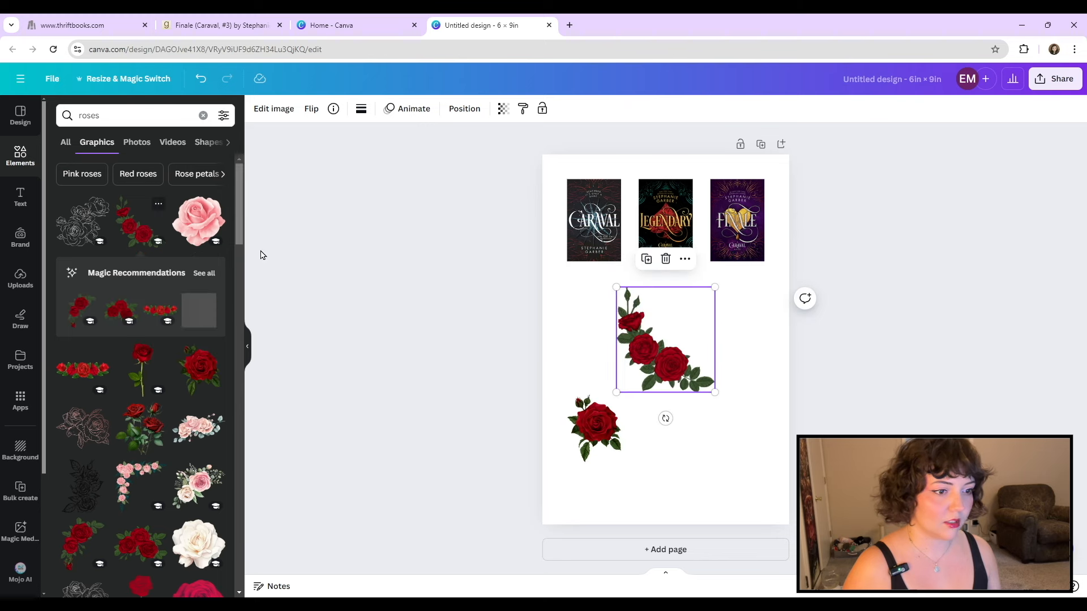
{"action": "left_click_drag", "start_coordinate": [674, 340], "coordinate": [620, 334]}
{"action": "left_click_drag", "start_coordinate": [668, 285], "coordinate": [606, 327]}
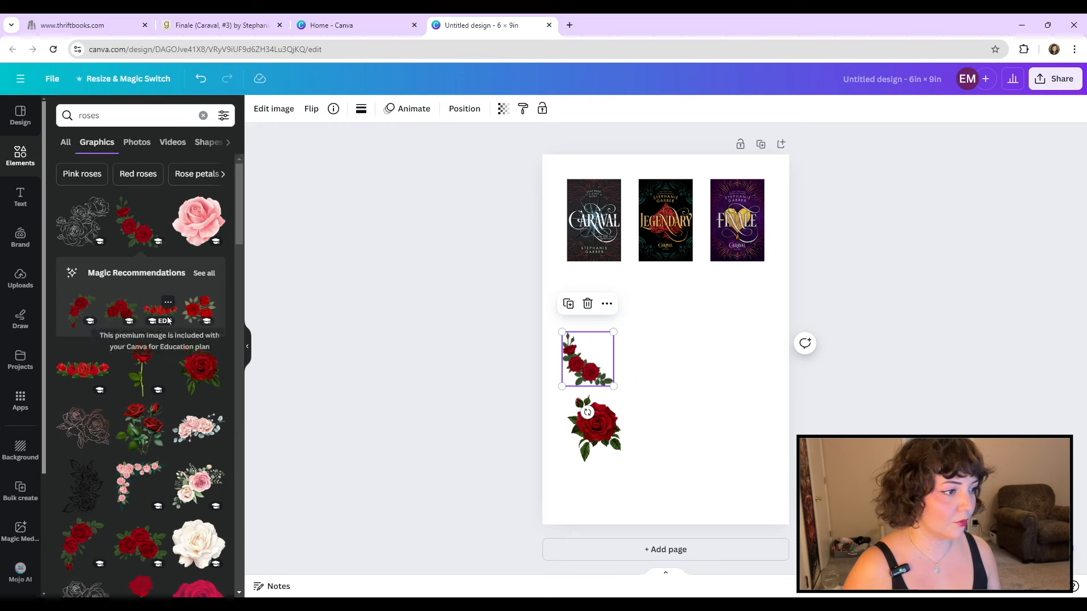
Step: Add the corner rose graphic with black scrollwork and shrink it to about half its size
{"action": "scroll", "coordinate": [147, 294], "scroll_direction": "down", "scroll_amount": 10}
{"action": "left_click", "coordinate": [141, 269]}
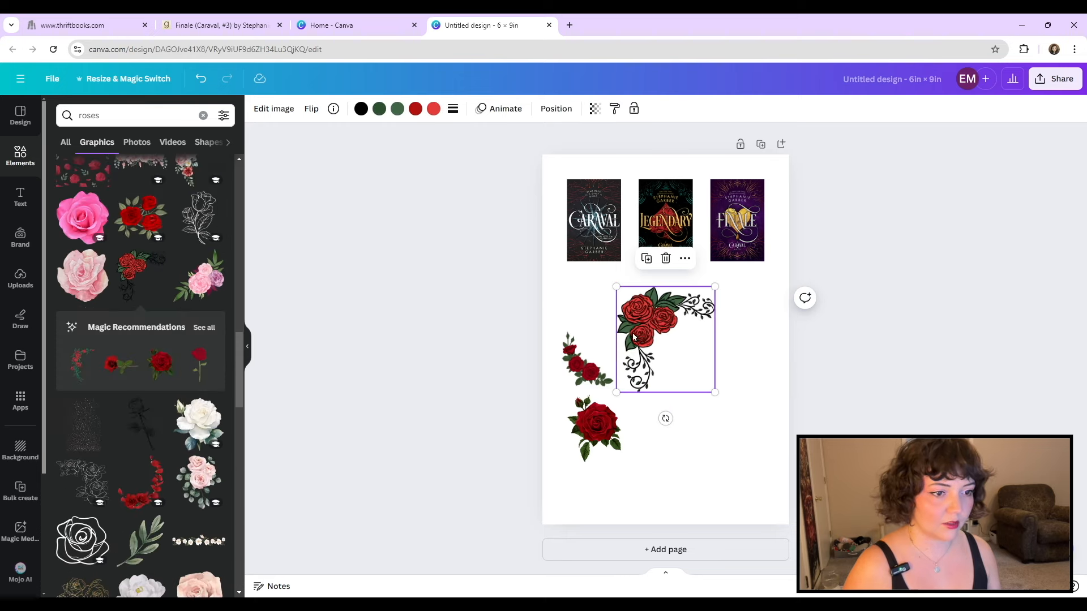
{"action": "left_click_drag", "start_coordinate": [718, 394], "coordinate": [672, 340]}
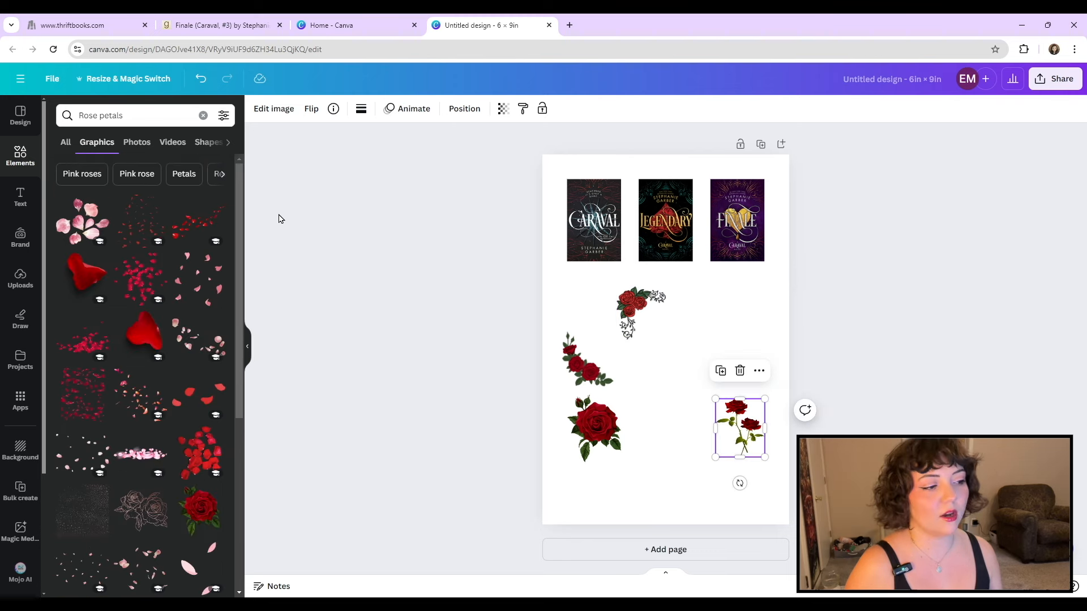
Step: Add two dark red rose petal graphics, shrink them and stack them below the Finale cover, with the second petal tilted
{"action": "scroll", "coordinate": [198, 271], "scroll_direction": "down", "scroll_amount": 6}
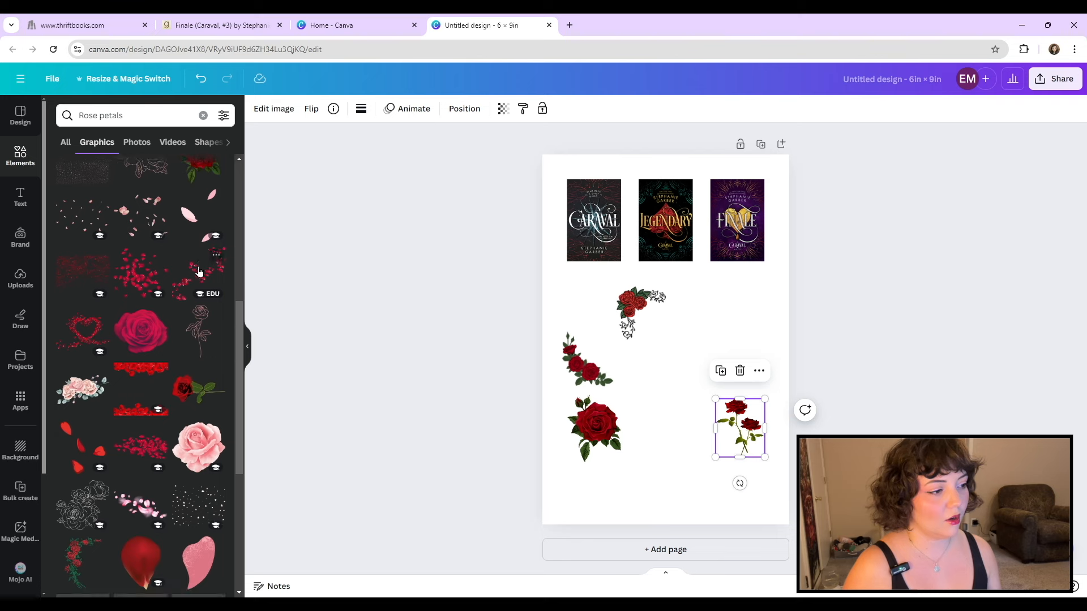
{"action": "scroll", "coordinate": [199, 271], "scroll_direction": "down", "scroll_amount": 4}
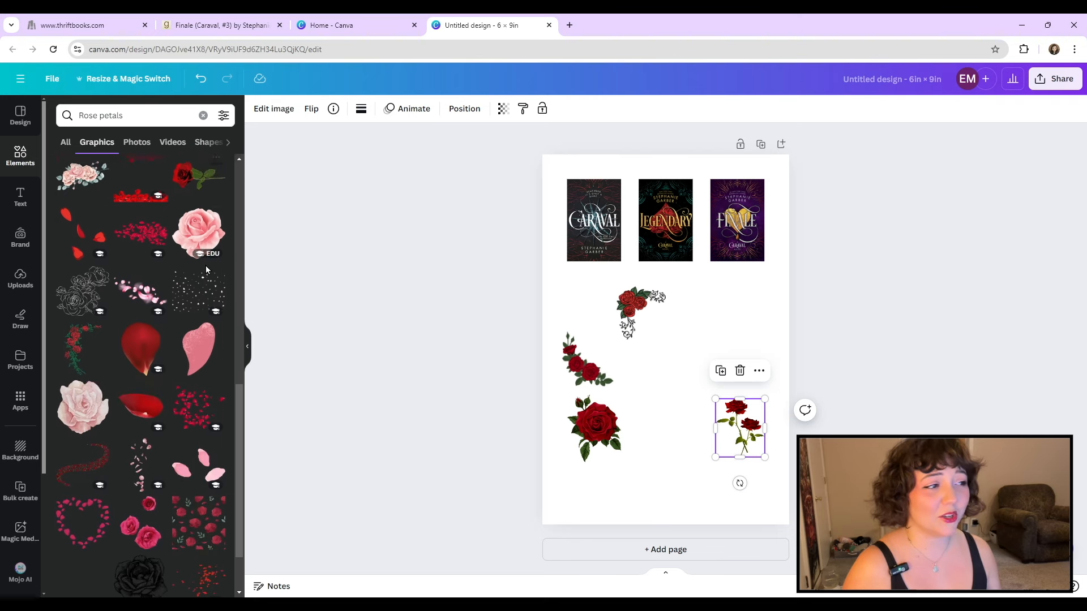
{"action": "left_click", "coordinate": [142, 337]}
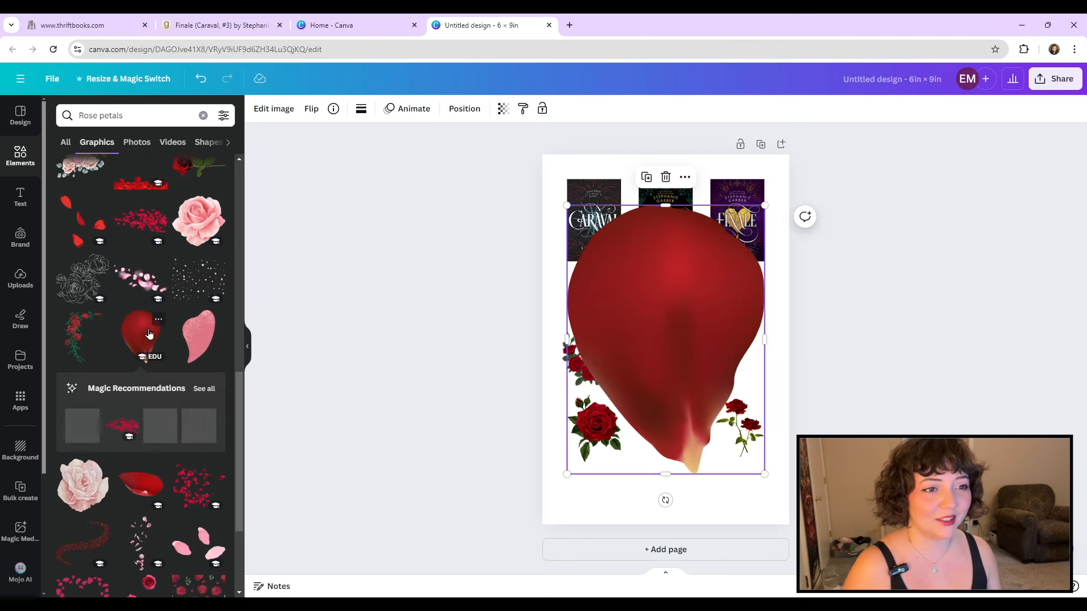
{"action": "left_click_drag", "start_coordinate": [764, 205], "coordinate": [559, 420]}
{"action": "left_click_drag", "start_coordinate": [579, 457], "coordinate": [761, 286]}
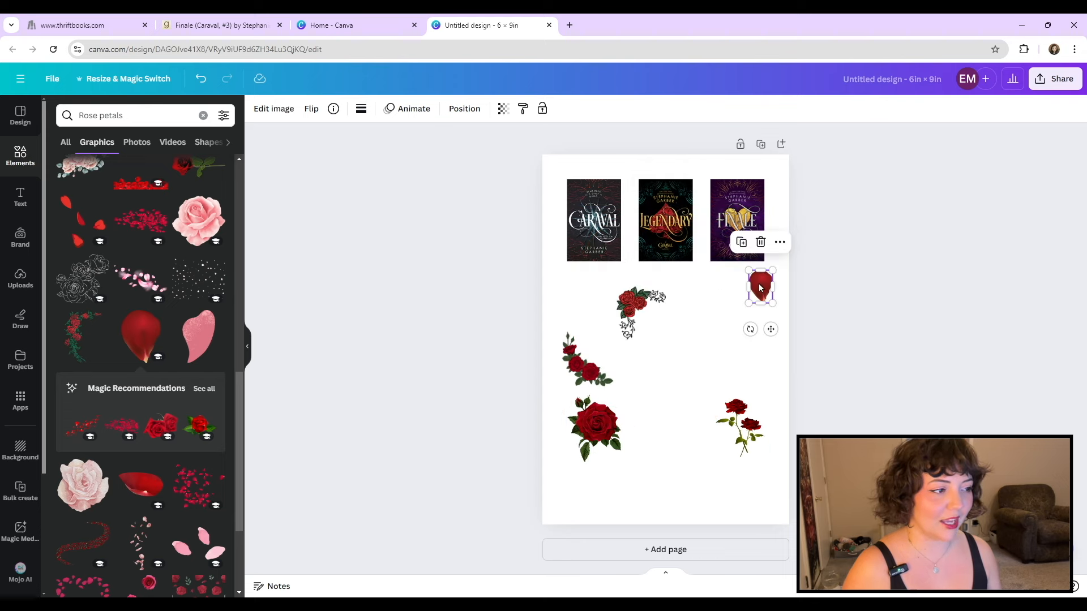
{"action": "left_click_drag", "start_coordinate": [615, 436], "coordinate": [754, 310]}
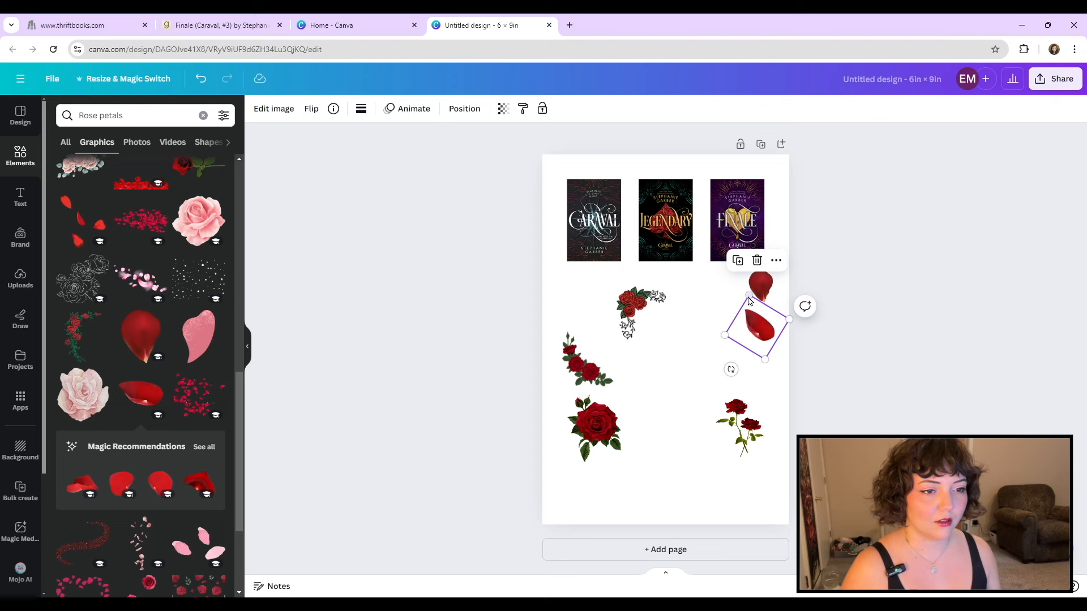
{"action": "left_click", "coordinate": [725, 308]}
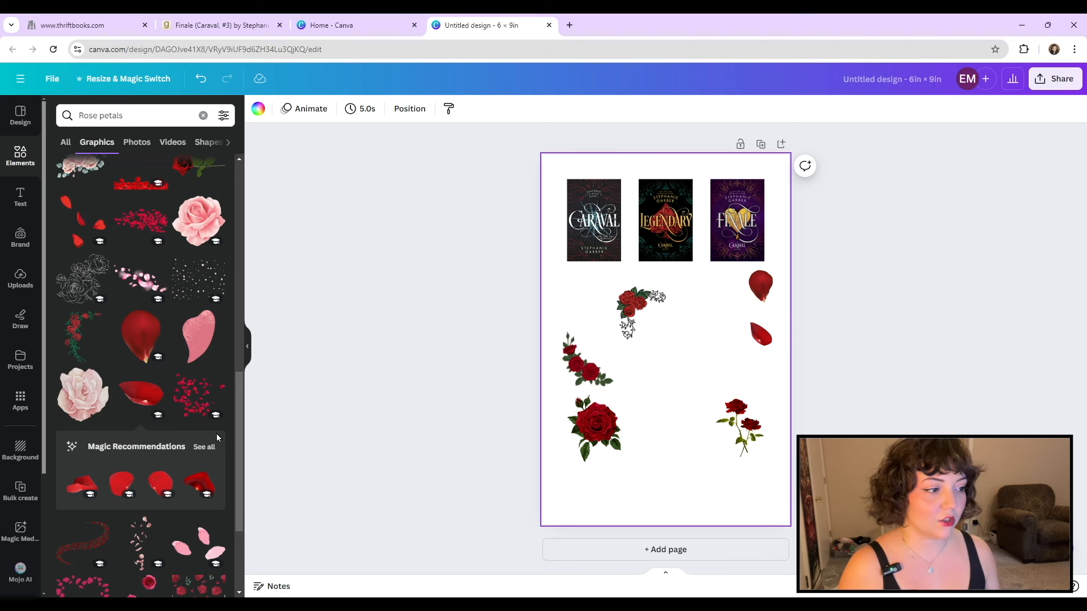
Step: Browse graphics similar to the second petal, add a rounded bright red petal and place it small beneath the other two
{"action": "left_click", "coordinate": [203, 448]}
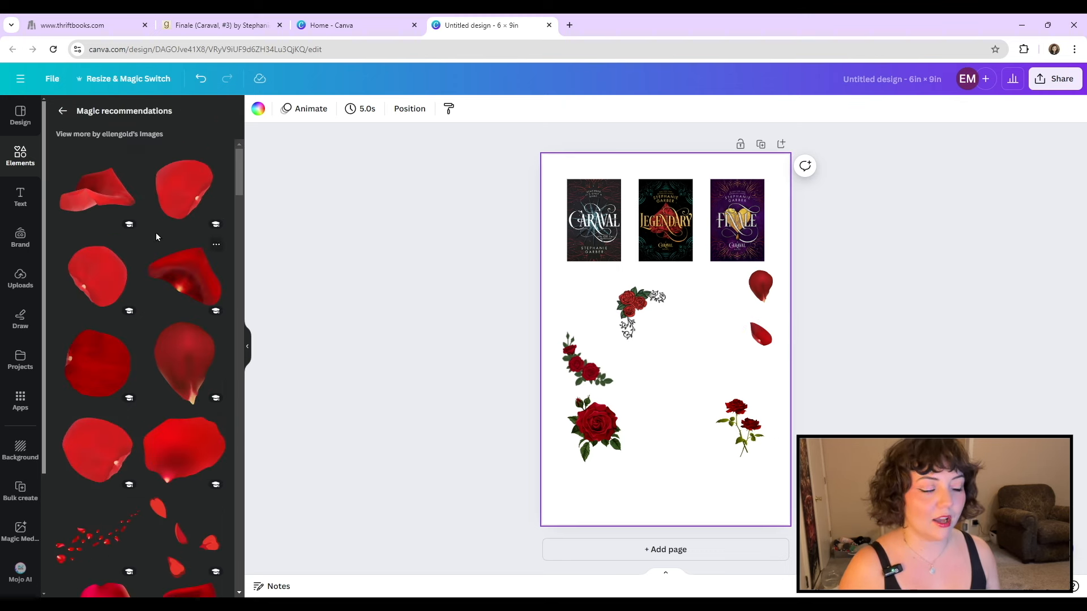
{"action": "scroll", "coordinate": [176, 321], "scroll_direction": "down", "scroll_amount": 5}
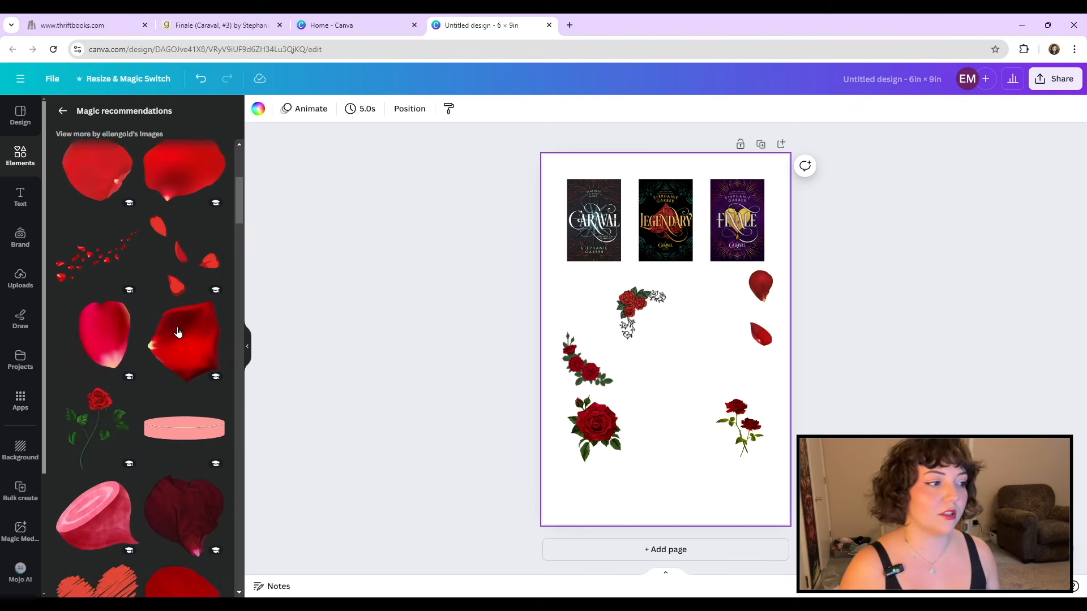
{"action": "scroll", "coordinate": [177, 333], "scroll_direction": "down", "scroll_amount": 4}
{"action": "scroll", "coordinate": [177, 332], "scroll_direction": "down", "scroll_amount": 3}
{"action": "scroll", "coordinate": [178, 334], "scroll_direction": "up", "scroll_amount": 6}
{"action": "scroll", "coordinate": [177, 333], "scroll_direction": "up", "scroll_amount": 4}
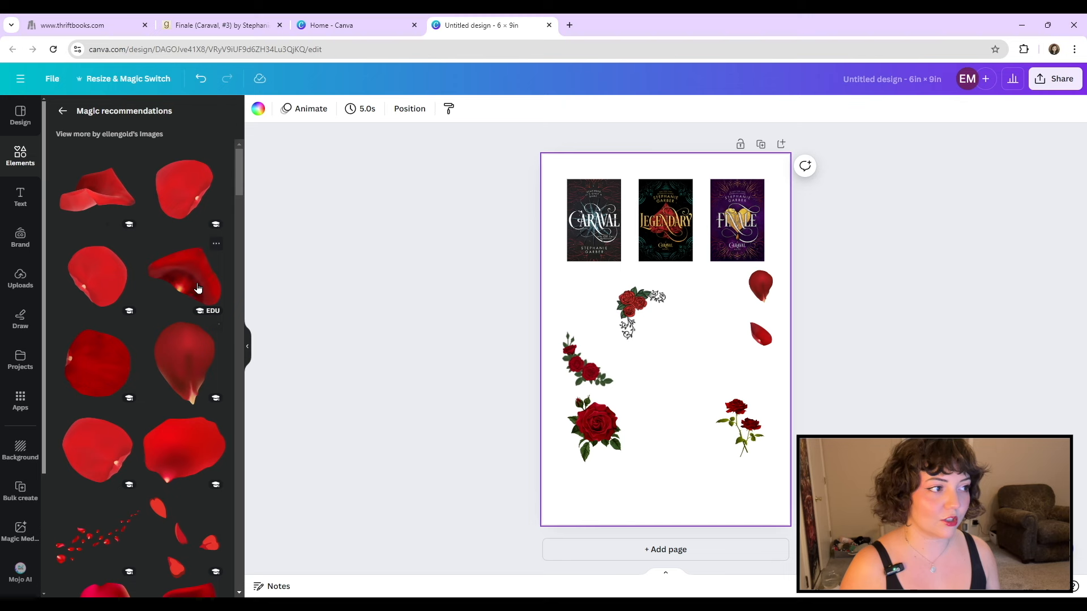
{"action": "left_click", "coordinate": [185, 188]}
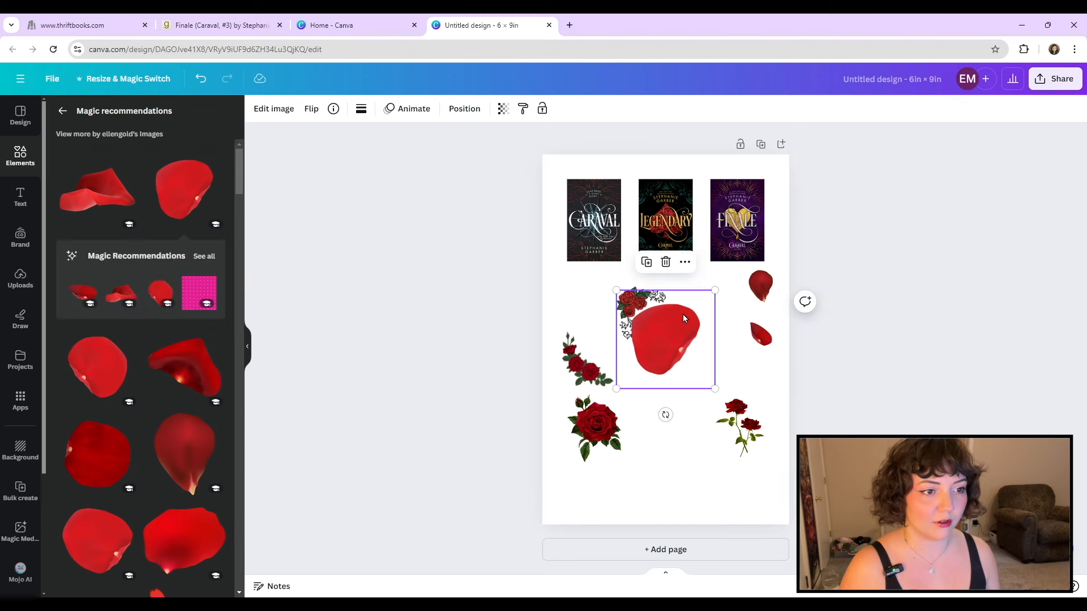
{"action": "left_click", "coordinate": [706, 371]}
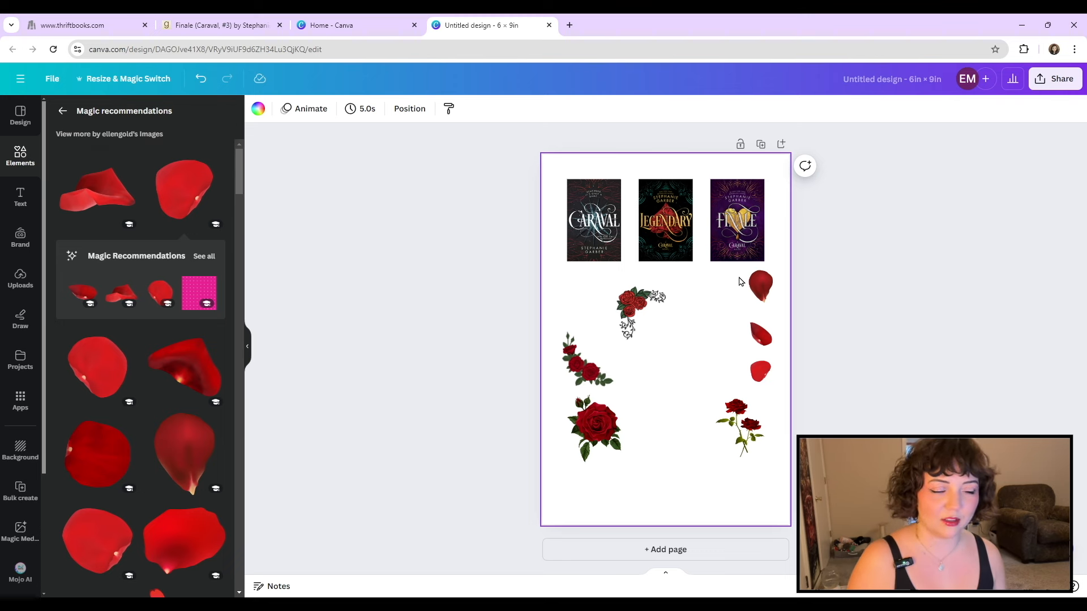
Step: Delete the three rose petals below the Finale cover
{"action": "left_click_drag", "start_coordinate": [737, 279], "coordinate": [784, 391]}
{"action": "key", "text": "Delete"}
Step: Move the scrollwork rose corner below the Caraval cover and the two long-stemmed roses to the page's lower edge beneath the single rose
{"action": "left_click_drag", "start_coordinate": [633, 324], "coordinate": [580, 308]}
{"action": "left_click_drag", "start_coordinate": [746, 399], "coordinate": [605, 484]}
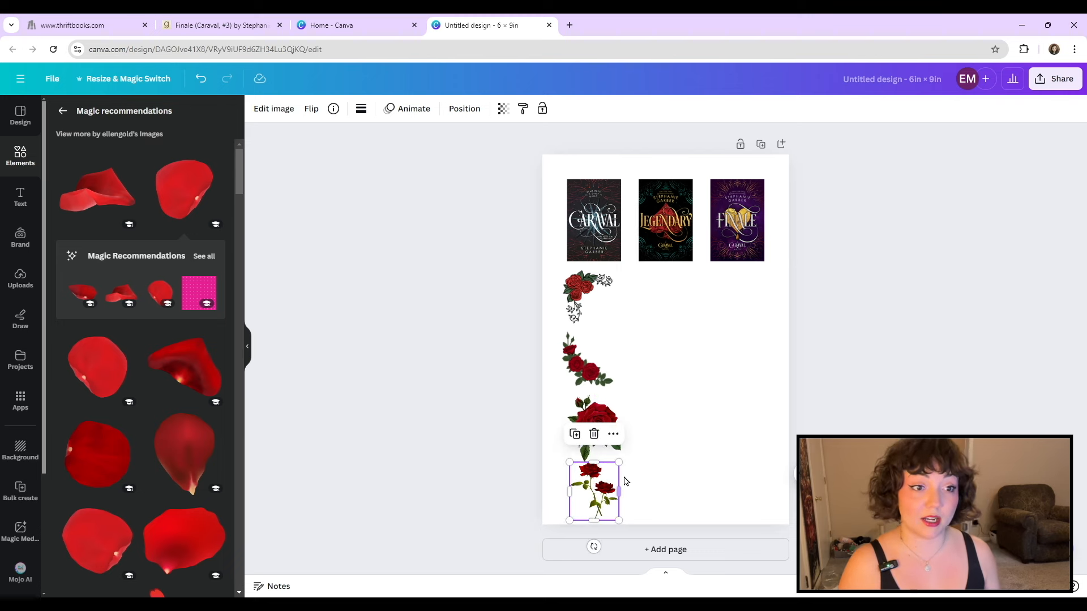
{"action": "left_click_drag", "start_coordinate": [595, 490], "coordinate": [641, 489]}
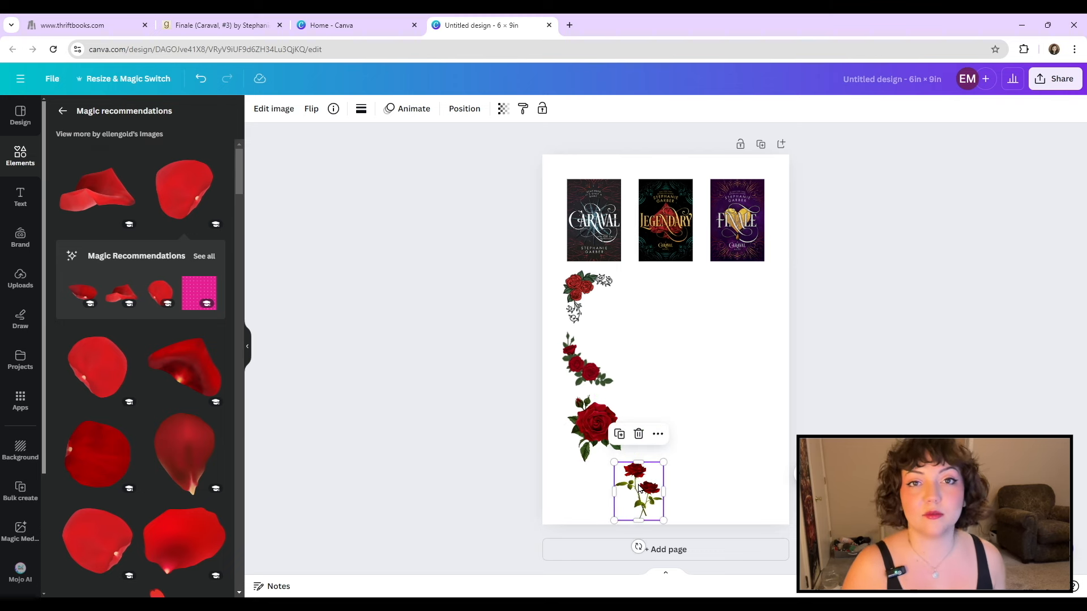
{"action": "left_click", "coordinate": [742, 376]}
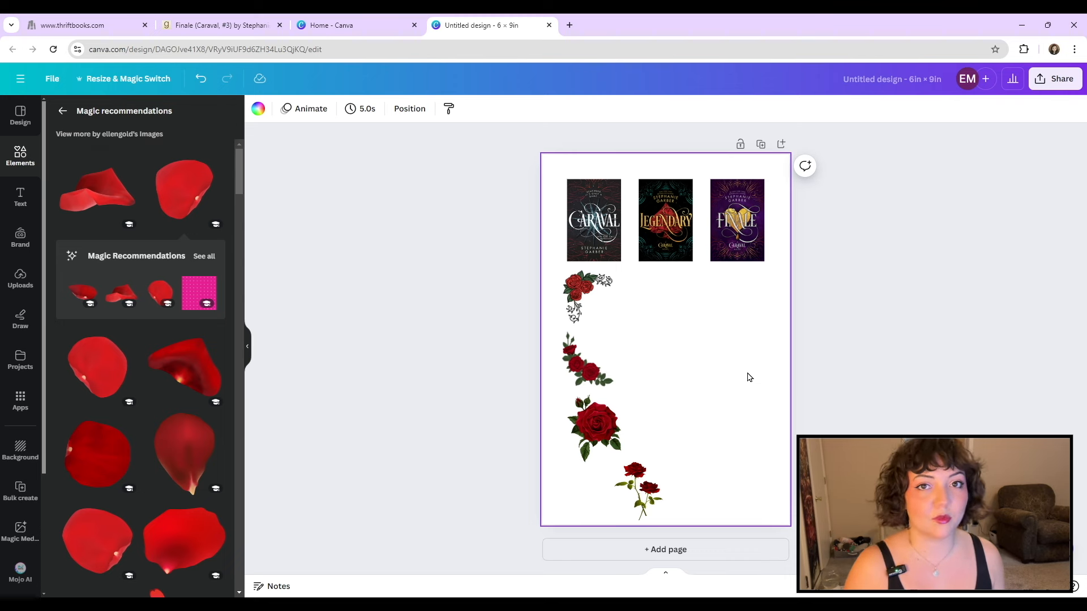
Step: Search the graphics for "apples", then refine the search to "apple with a bite"
{"action": "left_click_drag", "start_coordinate": [126, 118], "coordinate": [87, 124]}
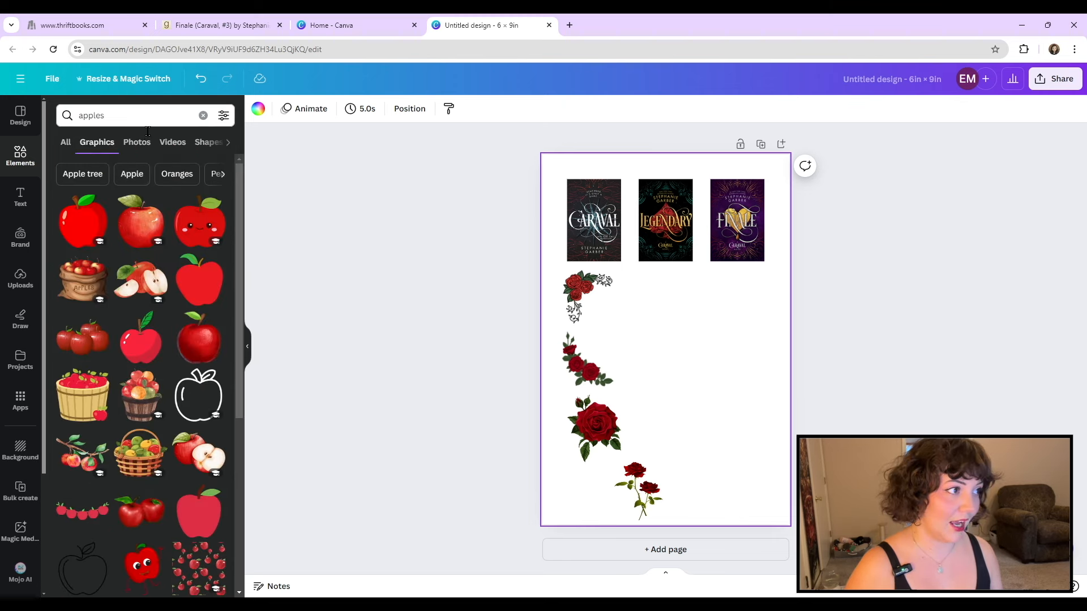
{"action": "left_click", "coordinate": [129, 121]}
{"action": "key", "text": "BackSpace"}
{"action": "type", "text": "with a bite"}
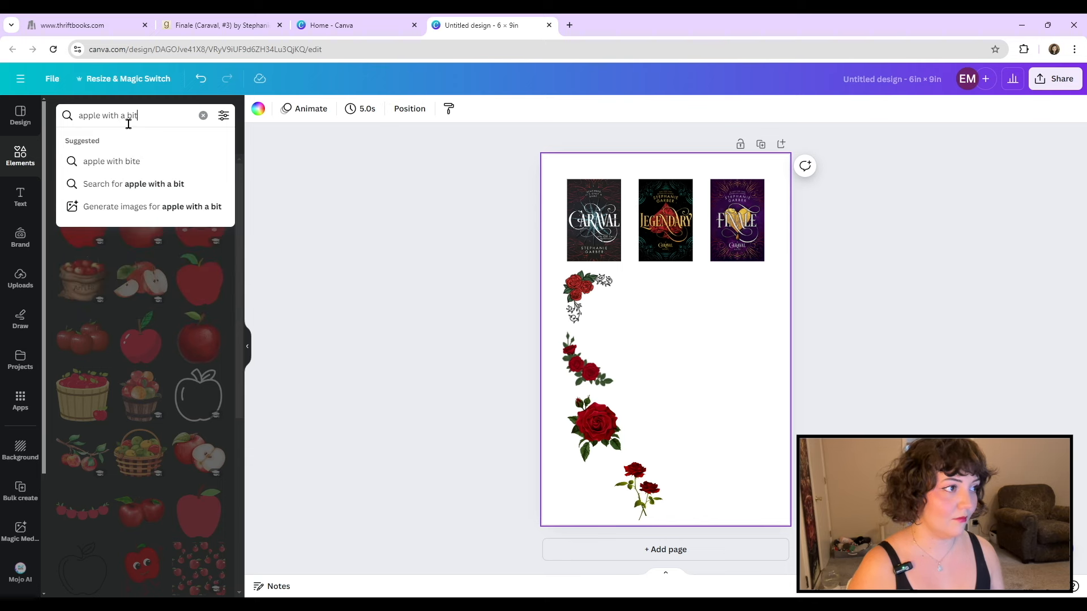
{"action": "key", "text": "Return"}
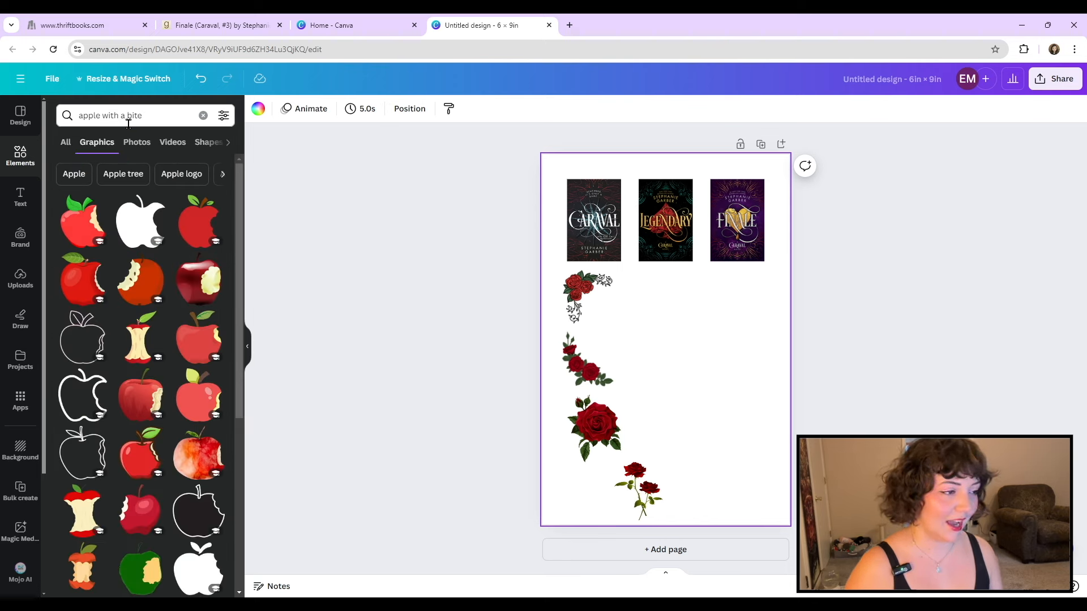
Step: Add the bitten red apple with a green leaf, shrink it and place it to the right of the single rose
{"action": "left_click", "coordinate": [90, 278]}
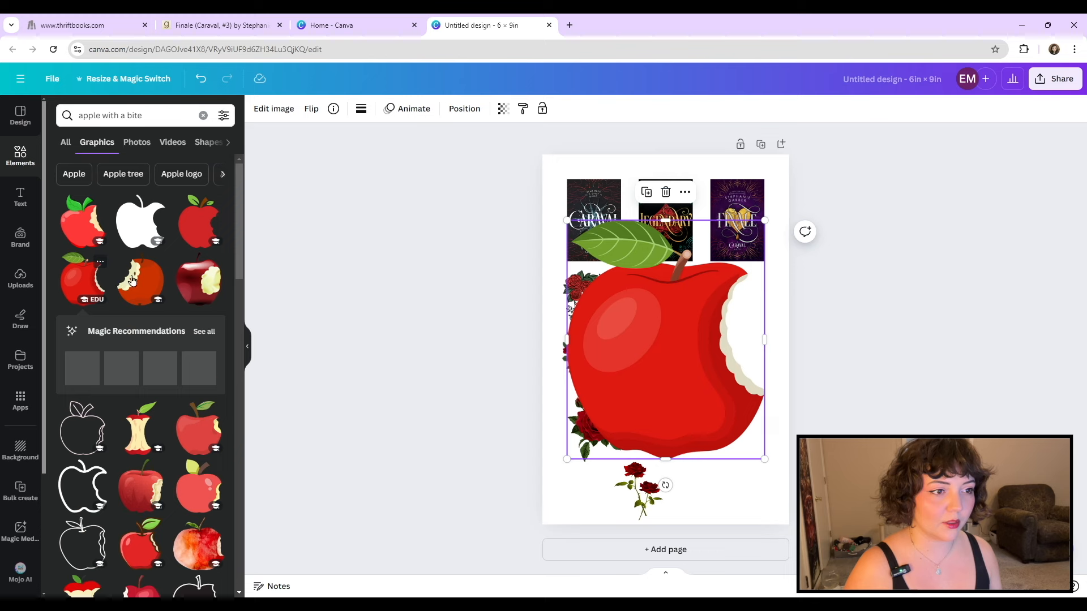
{"action": "left_click_drag", "start_coordinate": [567, 220], "coordinate": [748, 398]}
{"action": "left_click_drag", "start_coordinate": [756, 447], "coordinate": [672, 416]}
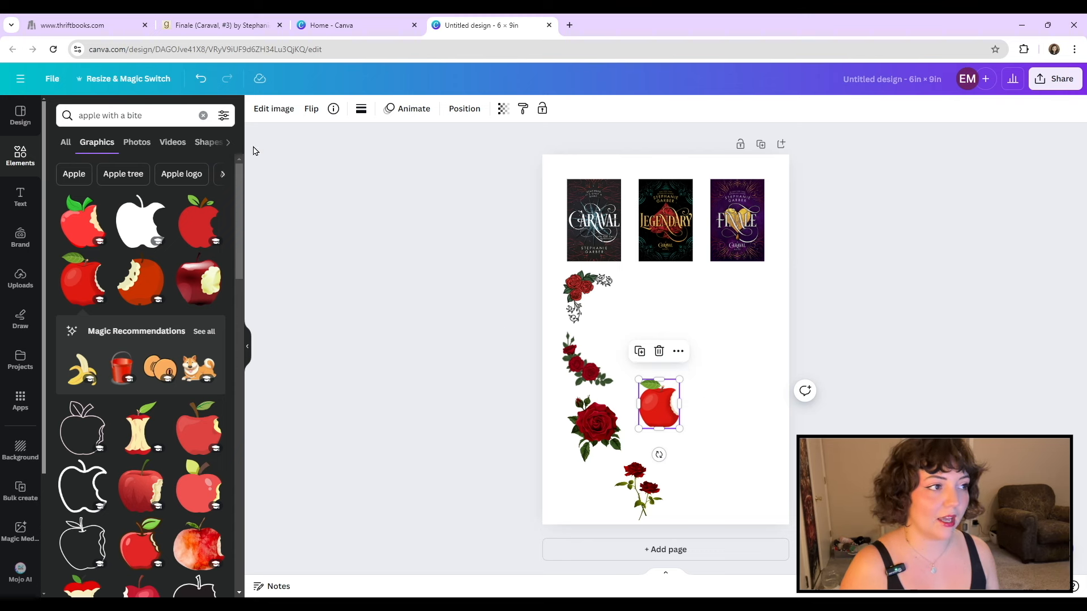
Step: Apply the cool Astro filter to the bitten apple and move it up between the two rose corners below the Caraval cover
{"action": "left_click", "coordinate": [277, 111]}
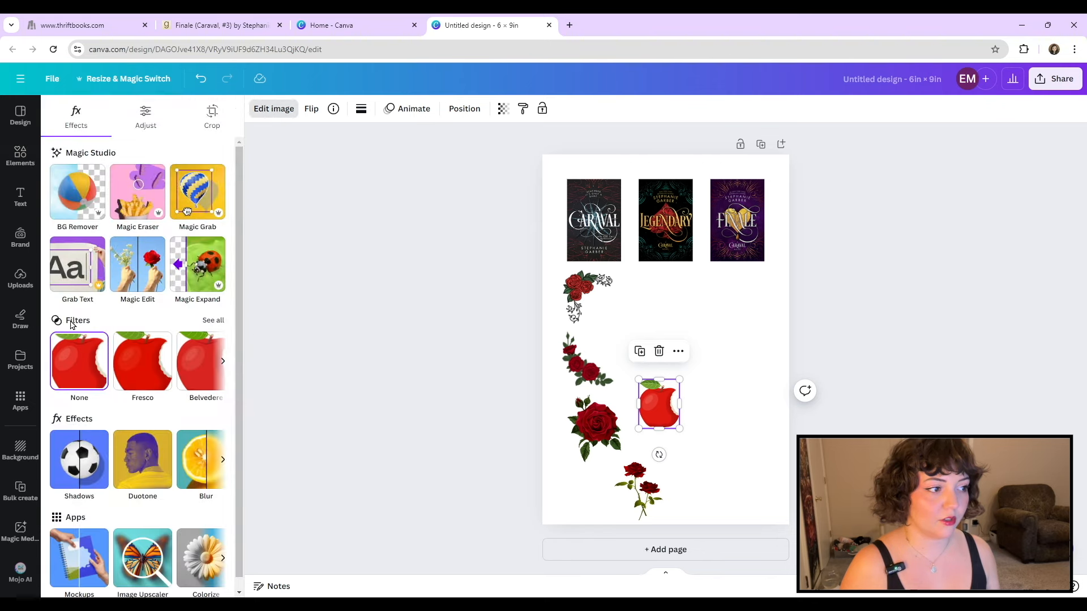
{"action": "left_click", "coordinate": [213, 320]}
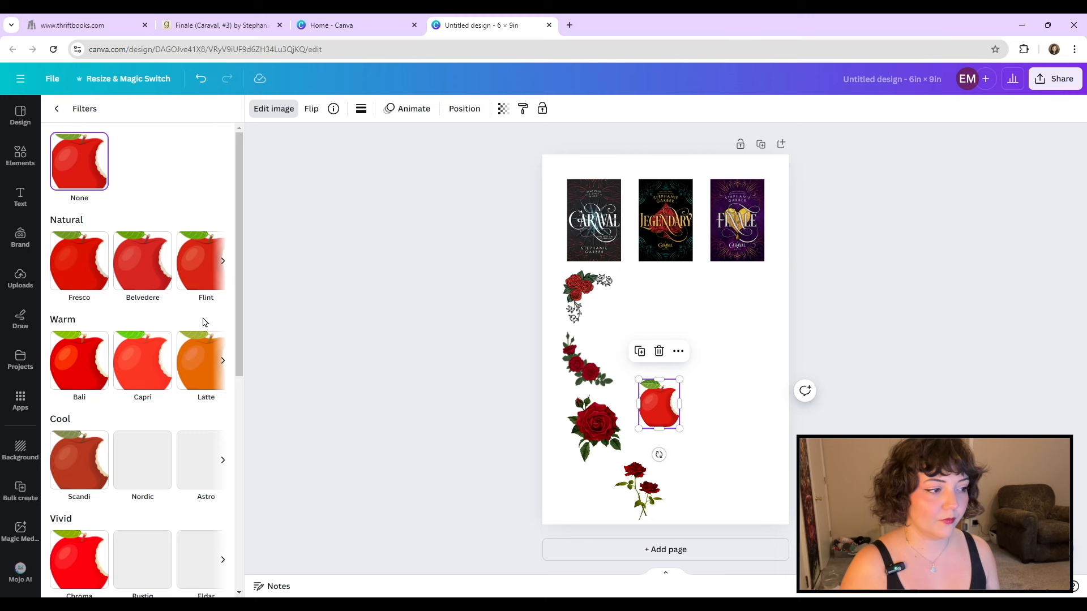
{"action": "scroll", "coordinate": [177, 311], "scroll_direction": "down", "scroll_amount": 2}
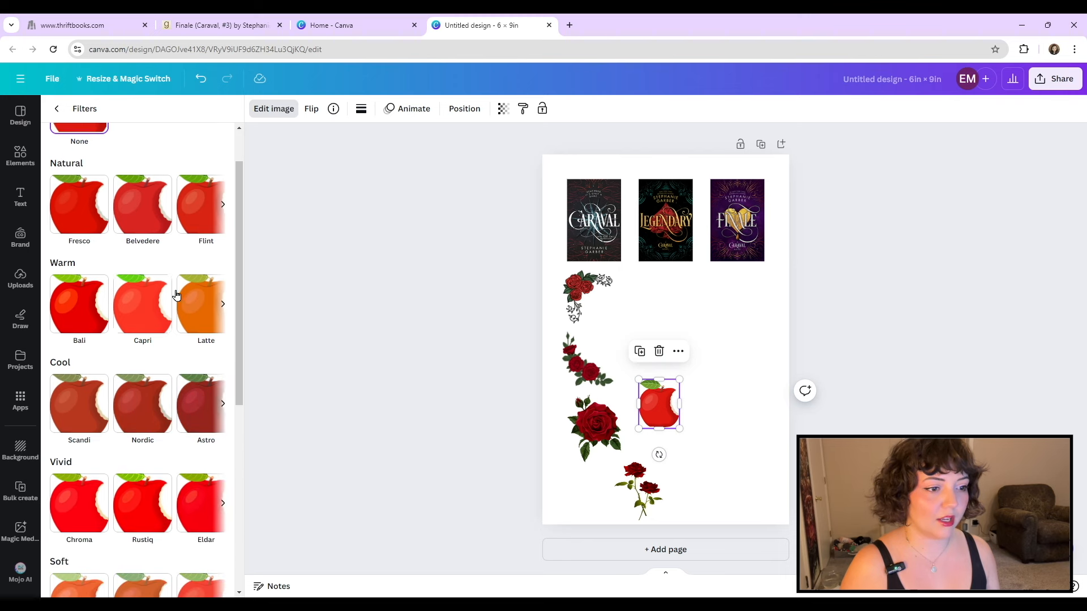
{"action": "scroll", "coordinate": [176, 295], "scroll_direction": "down", "scroll_amount": 1}
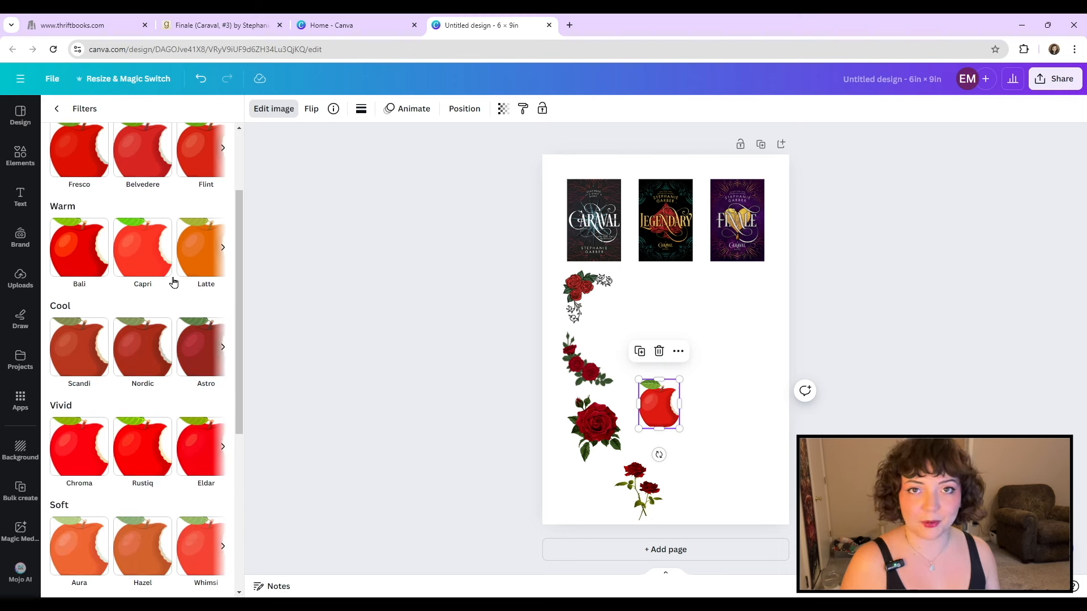
{"action": "left_click", "coordinate": [225, 349]}
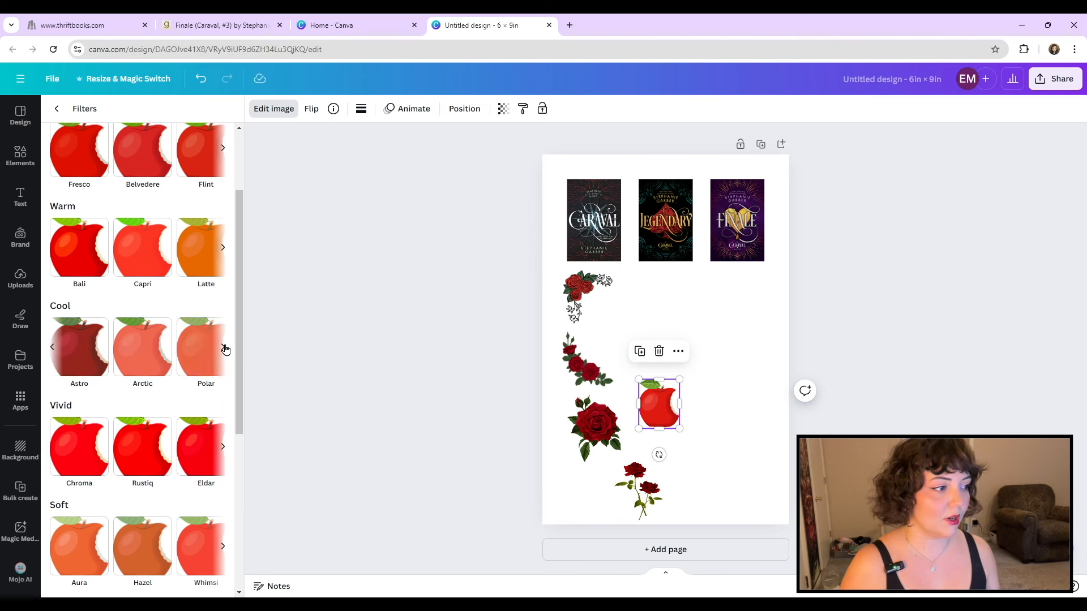
{"action": "left_click", "coordinate": [96, 352]}
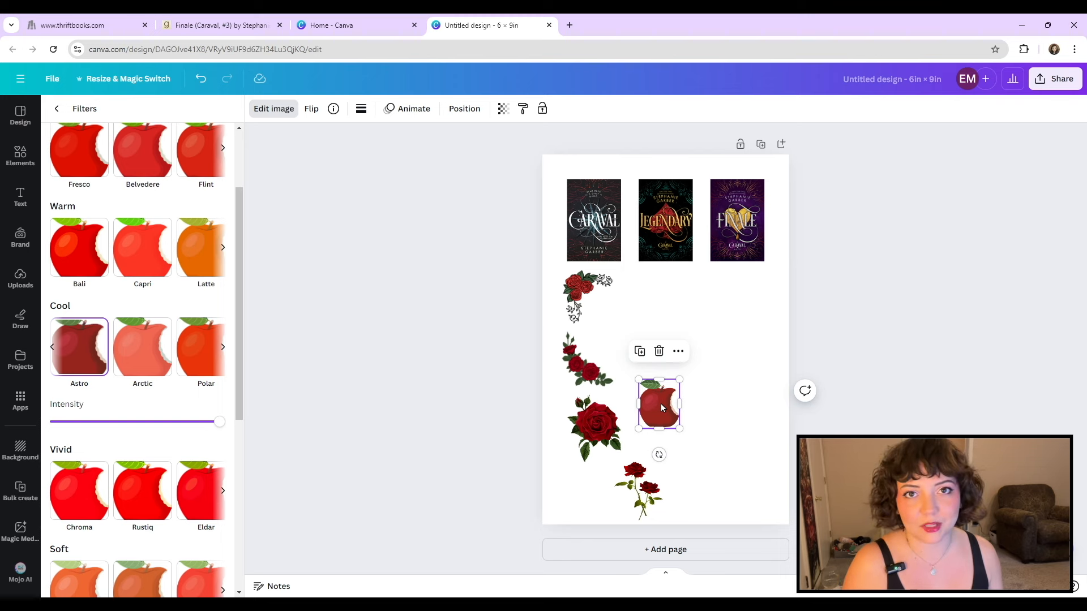
{"action": "left_click_drag", "start_coordinate": [661, 408], "coordinate": [627, 334]}
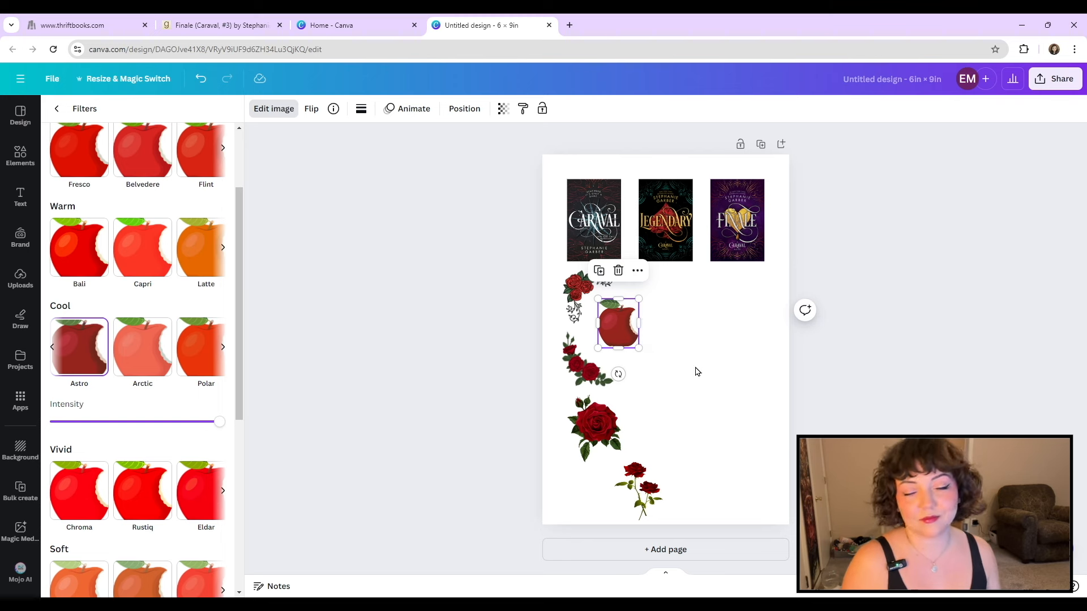
{"action": "left_click", "coordinate": [439, 304]}
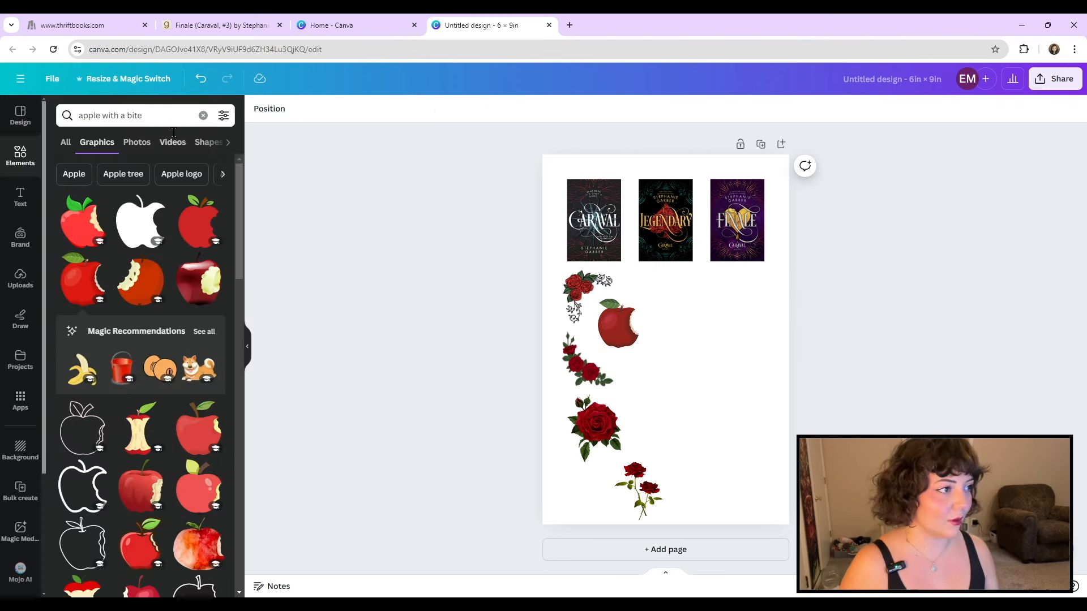
Step: Search the graphics for "top hat" and add the black hat with the red band
{"action": "left_click", "coordinate": [78, 120]}
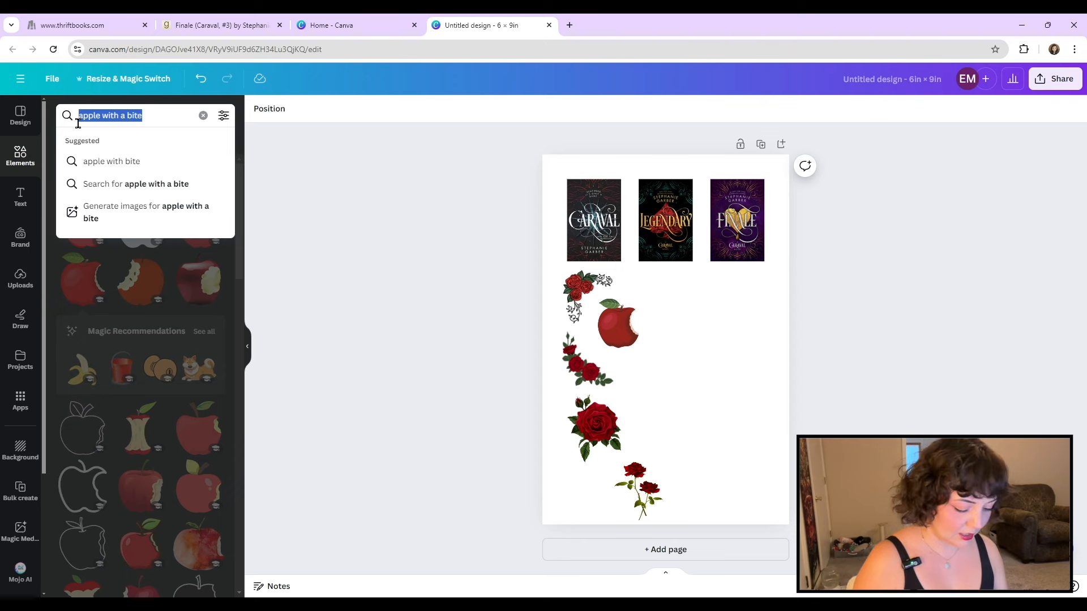
{"action": "type", "text": "top hat"}
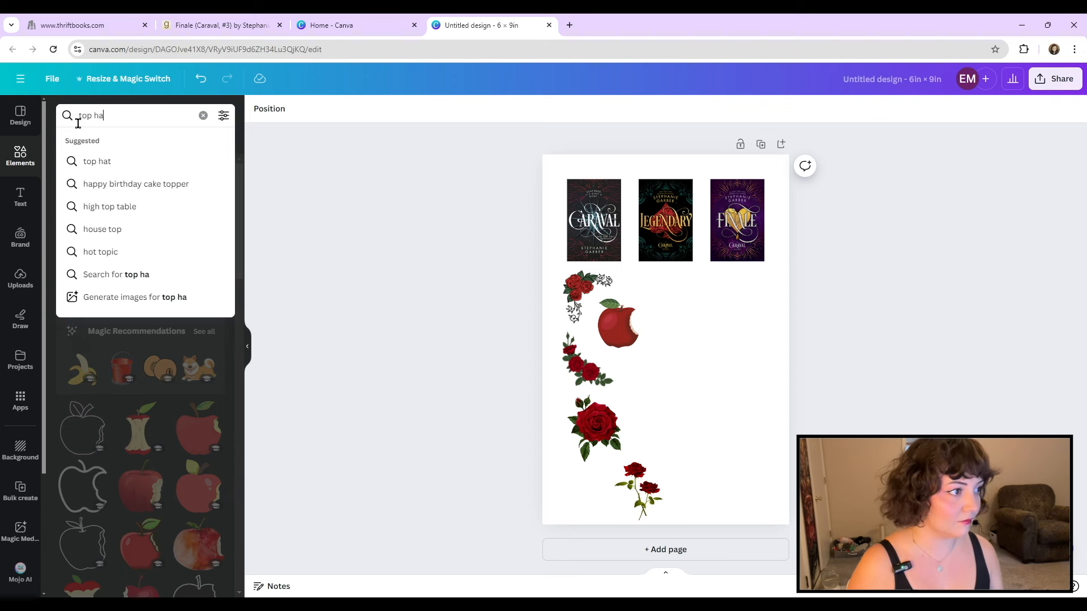
{"action": "key", "text": "Return"}
{"action": "left_click", "coordinate": [82, 222]}
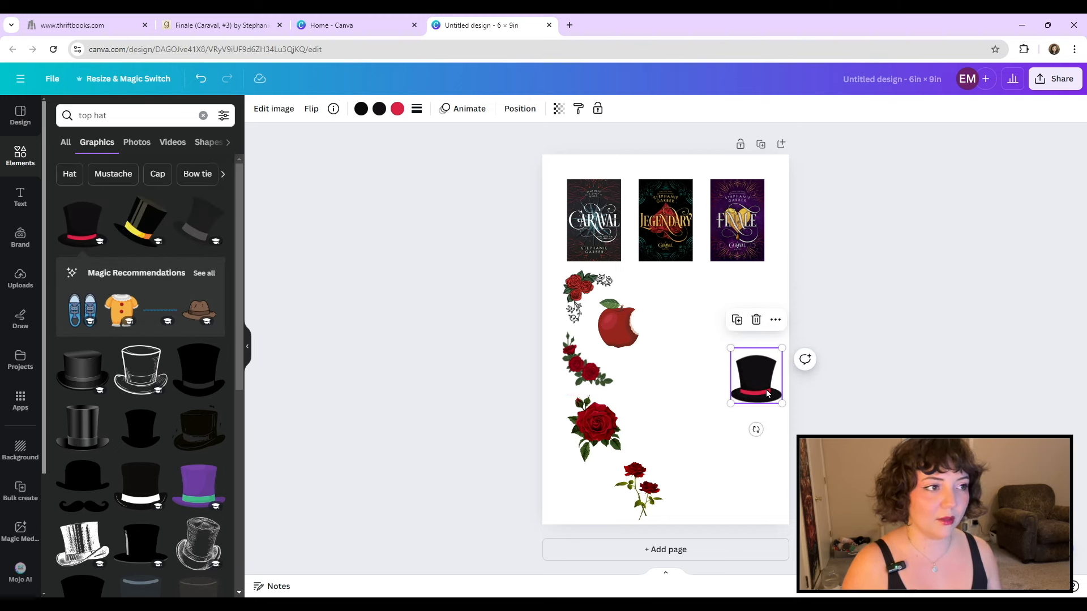
Step: Recolour the top hat's band to #96251E by sampling the dark red of the bitten apple
{"action": "left_click", "coordinate": [398, 110]}
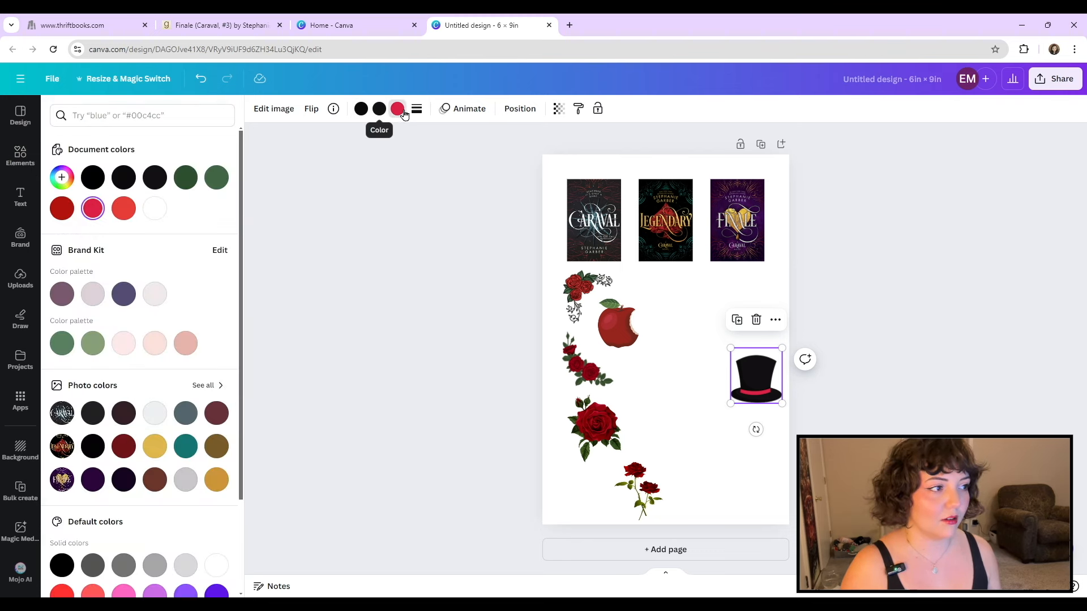
{"action": "left_click", "coordinate": [95, 211]}
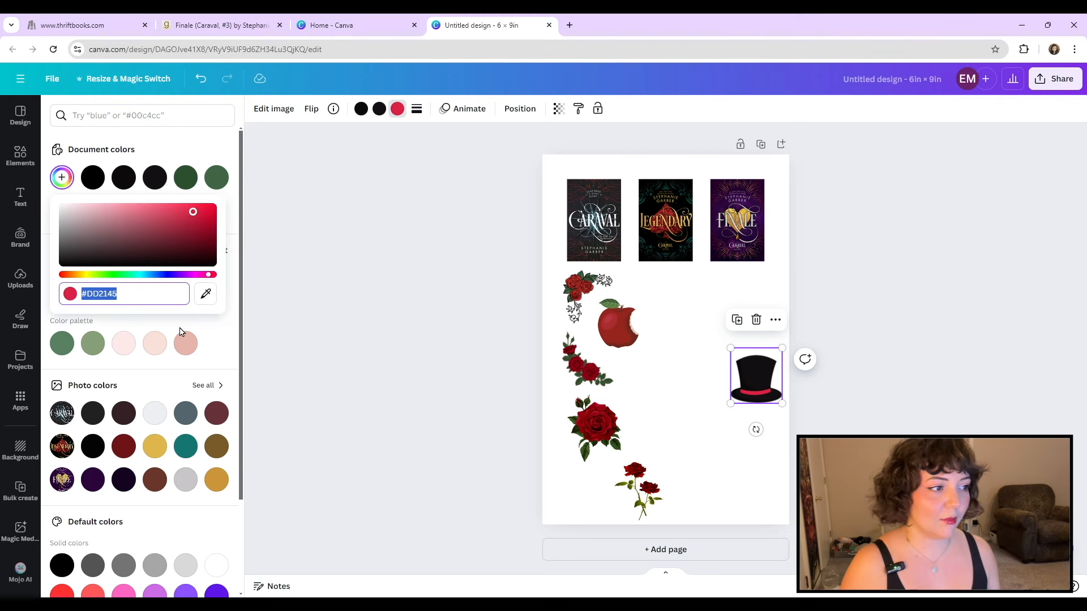
{"action": "left_click", "coordinate": [207, 294]}
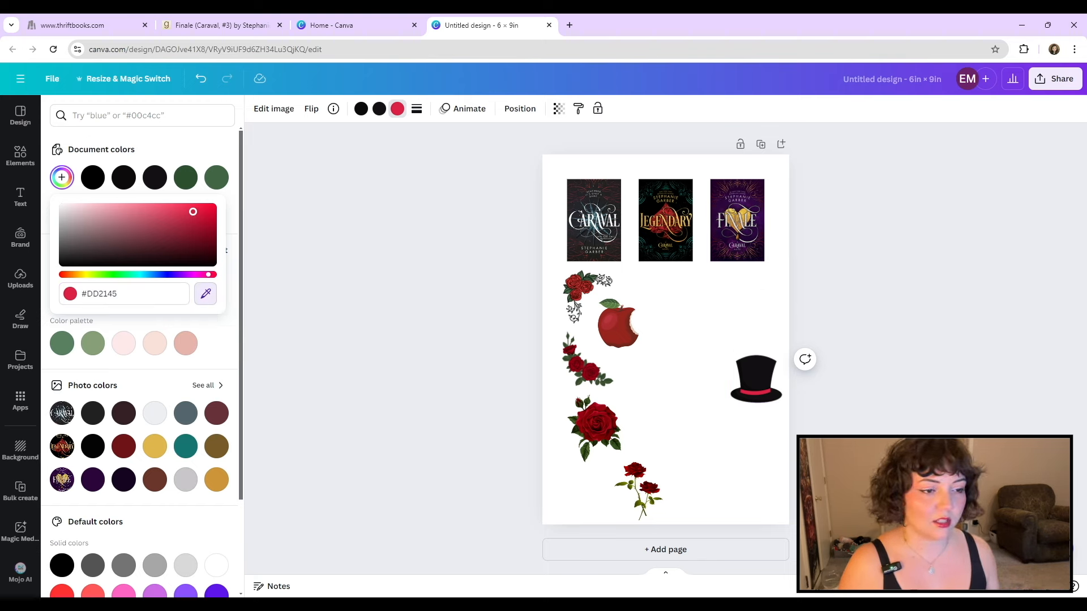
{"action": "left_click", "coordinate": [619, 321]}
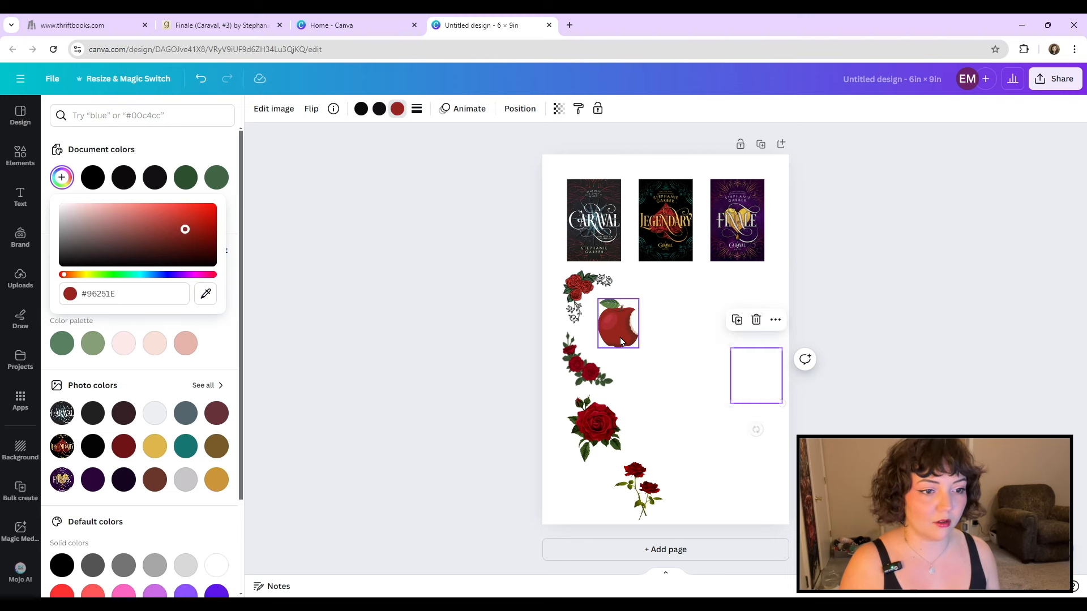
Step: Move the top hat beneath the bitten apple and shrink it to fit beside the rose spray
{"action": "left_click_drag", "start_coordinate": [741, 387], "coordinate": [641, 387]}
{"action": "left_click_drag", "start_coordinate": [684, 349], "coordinate": [641, 372]}
{"action": "left_click", "coordinate": [687, 380]}
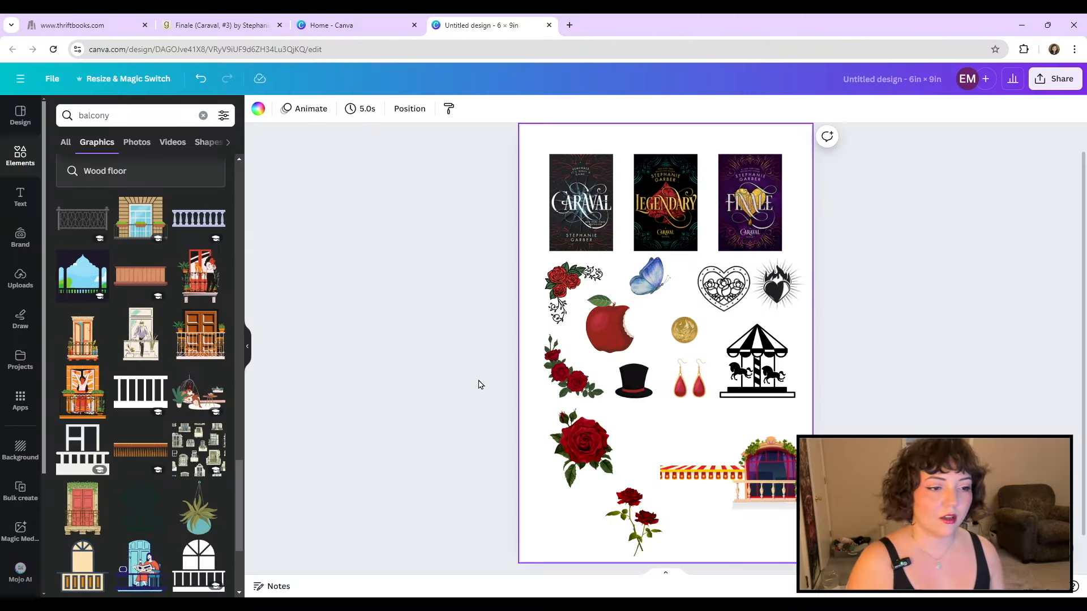
Step: Delete the scrollwork rose corner and the three-rose spray on either side of the bitten apple
{"action": "left_click", "coordinate": [477, 387]}
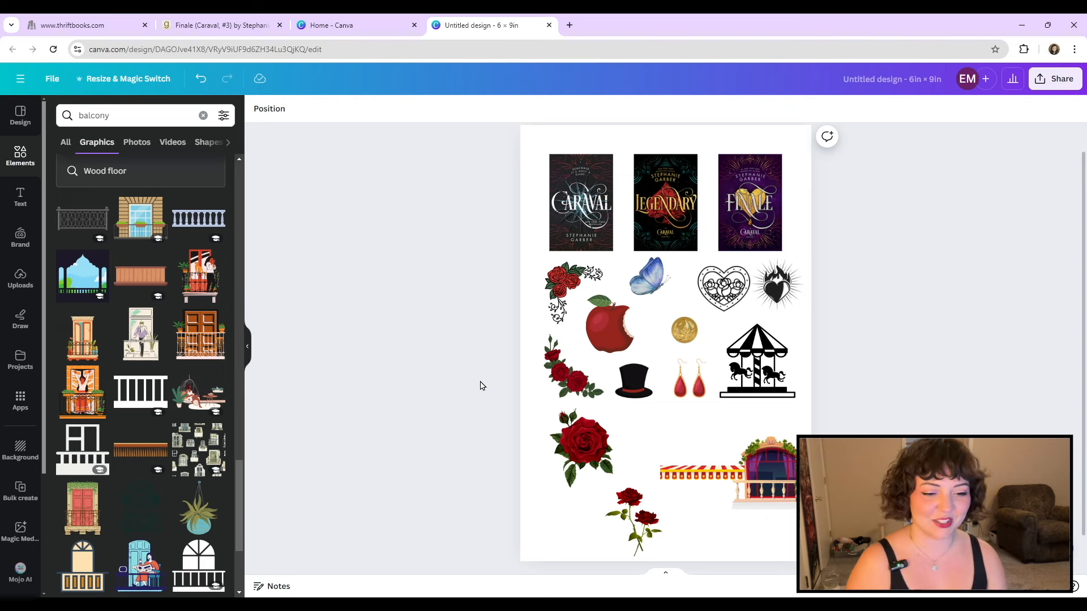
{"action": "left_click_drag", "start_coordinate": [919, 588], "coordinate": [949, 590]}
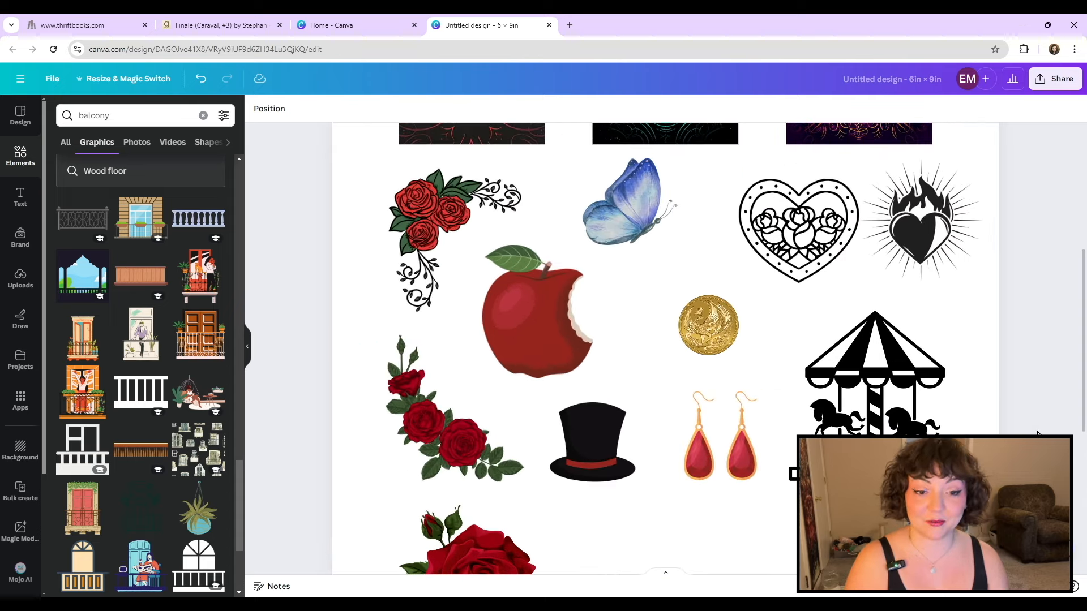
{"action": "scroll", "coordinate": [996, 408], "scroll_direction": "up", "scroll_amount": 5}
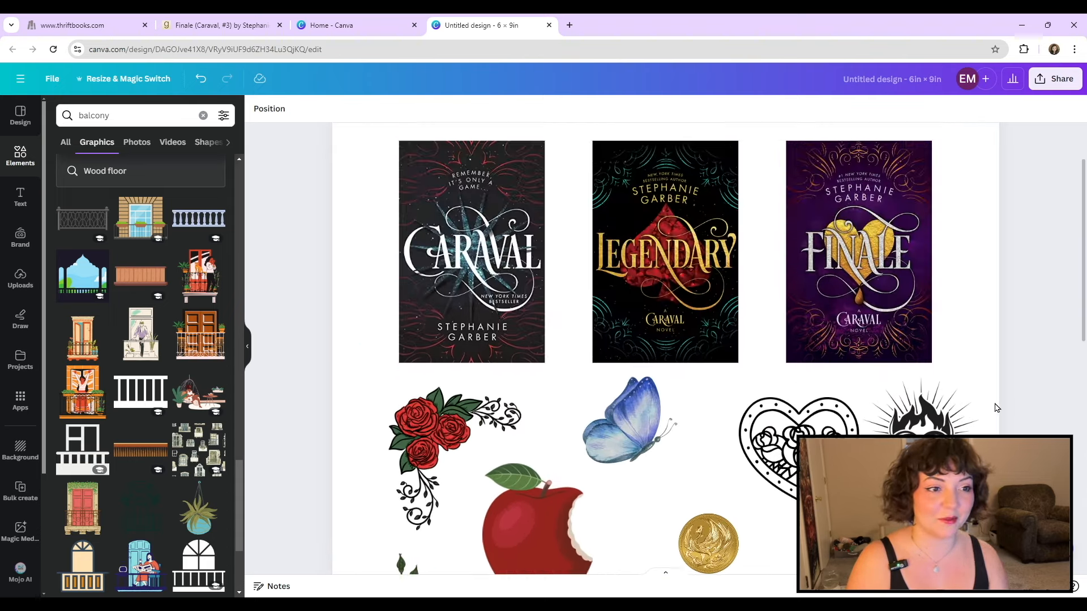
{"action": "scroll", "coordinate": [998, 408], "scroll_direction": "down", "scroll_amount": 2}
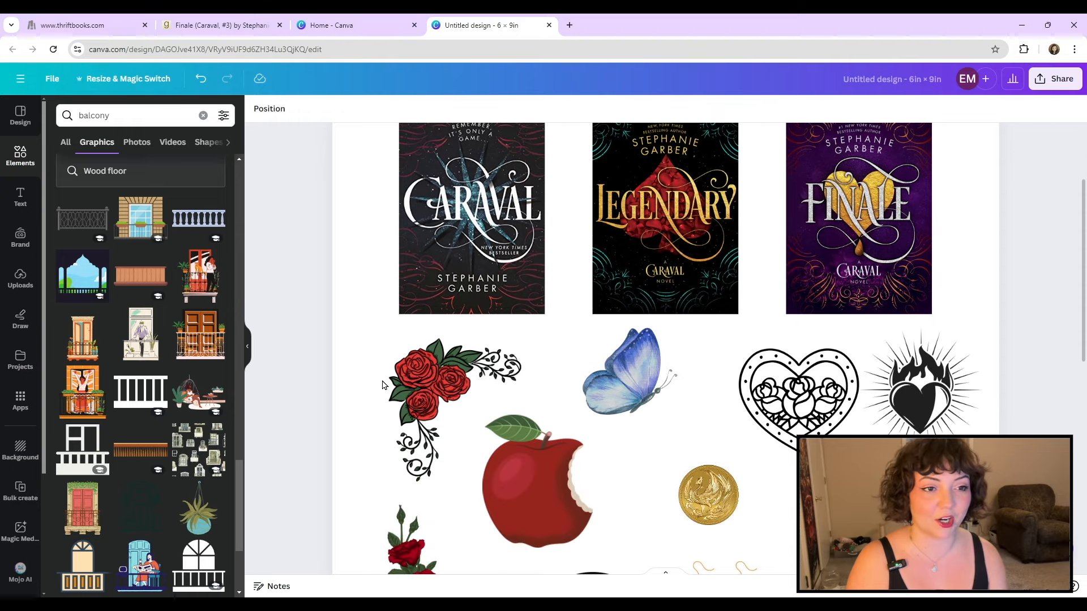
{"action": "scroll", "coordinate": [704, 379], "scroll_direction": "down", "scroll_amount": 4}
{"action": "scroll", "coordinate": [670, 362], "scroll_direction": "down", "scroll_amount": 4}
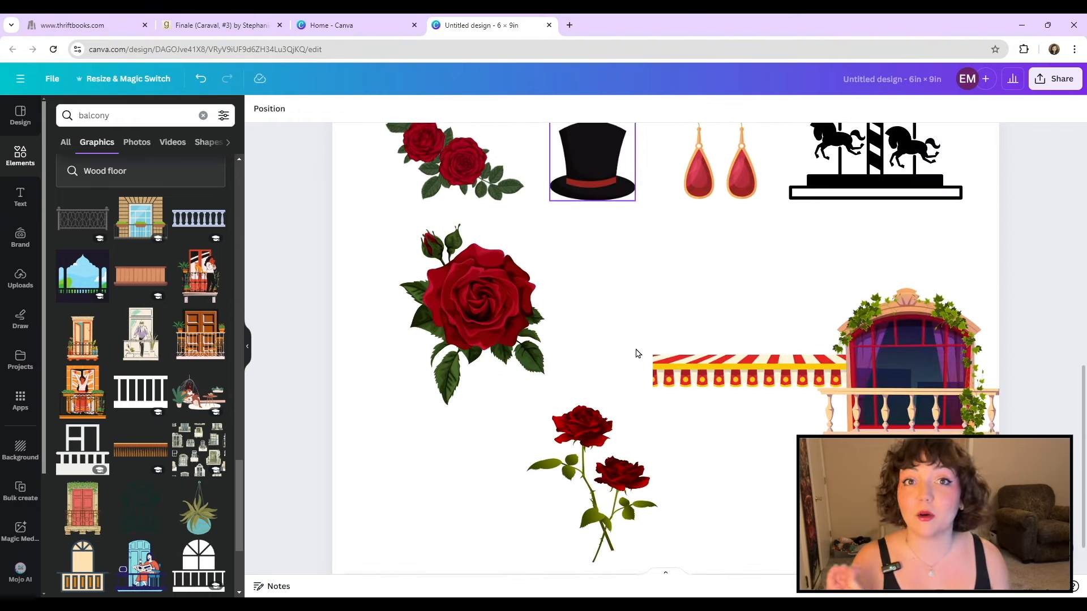
{"action": "scroll", "coordinate": [427, 249], "scroll_direction": "up", "scroll_amount": 5}
{"action": "left_click", "coordinate": [421, 265]}
{"action": "key", "text": "Delete"}
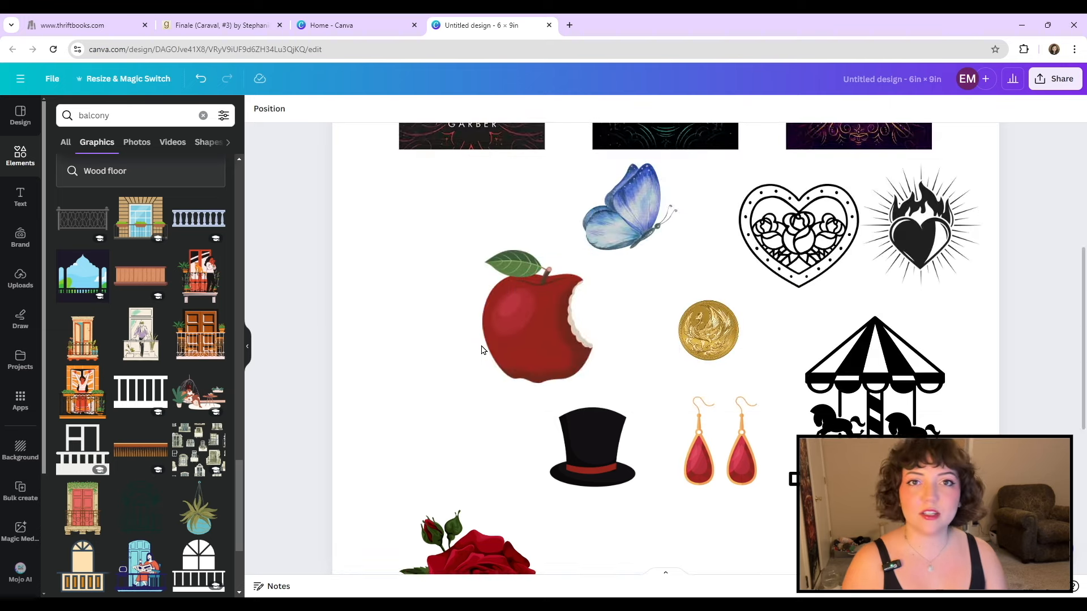
Step: Delete the two long-stemmed roses and move the single rose up toward the page's left margin
{"action": "scroll", "coordinate": [422, 278], "scroll_direction": "down", "scroll_amount": 5}
{"action": "left_click", "coordinate": [587, 428]}
{"action": "key", "text": "Delete"}
{"action": "left_click_drag", "start_coordinate": [490, 333], "coordinate": [474, 267]}
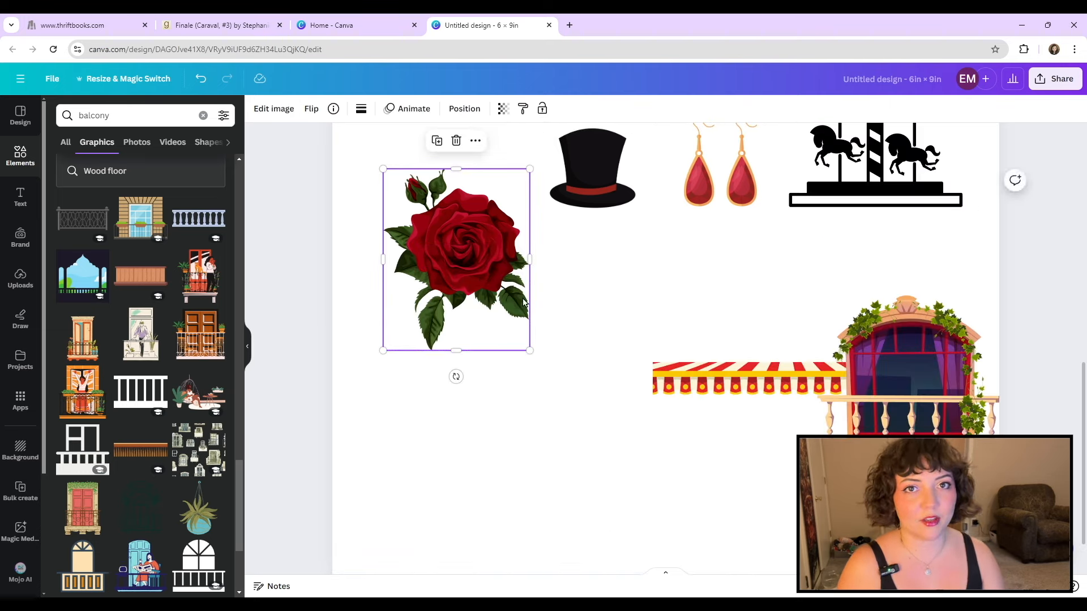
Step: Browse graphics similar to the single rose and add the diagonal spray of three red roses with green leaves
{"action": "scroll", "coordinate": [509, 295], "scroll_direction": "up", "scroll_amount": 4}
{"action": "scroll", "coordinate": [487, 351], "scroll_direction": "down", "scroll_amount": 2}
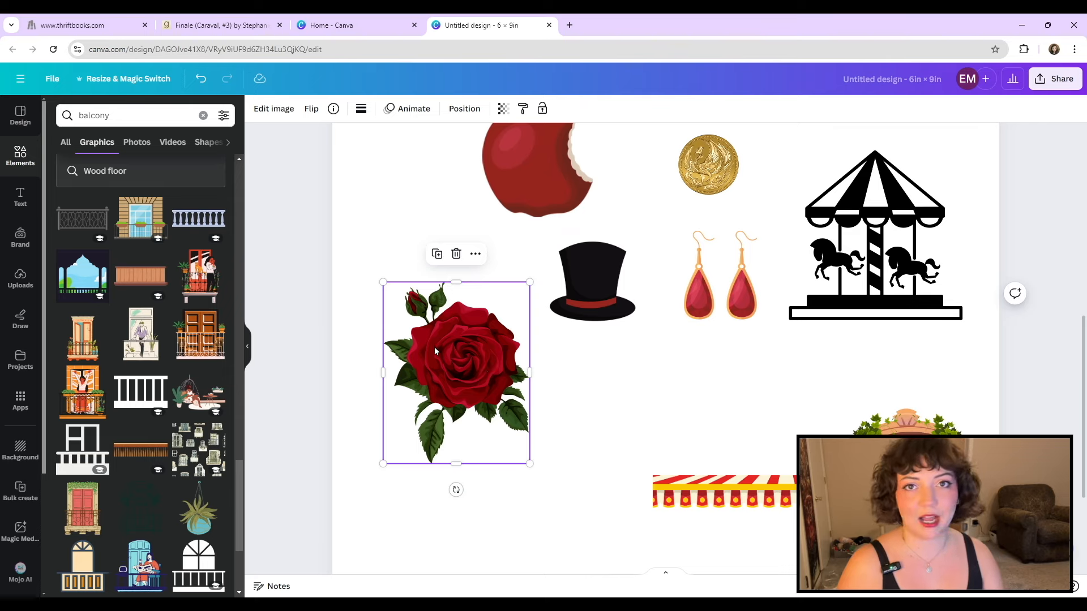
{"action": "left_click", "coordinate": [335, 113]}
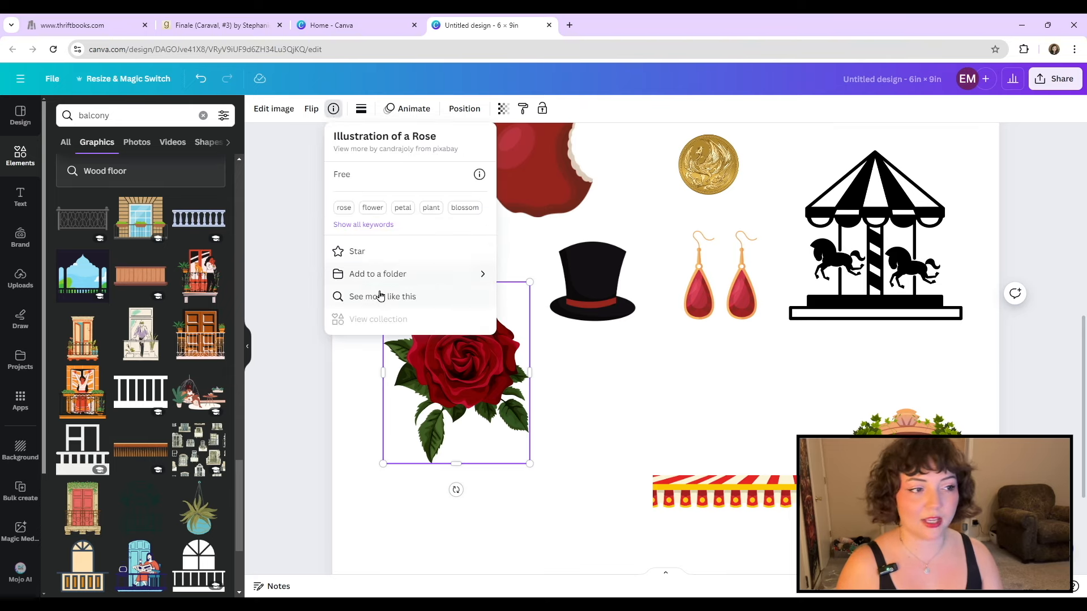
{"action": "left_click", "coordinate": [405, 297]}
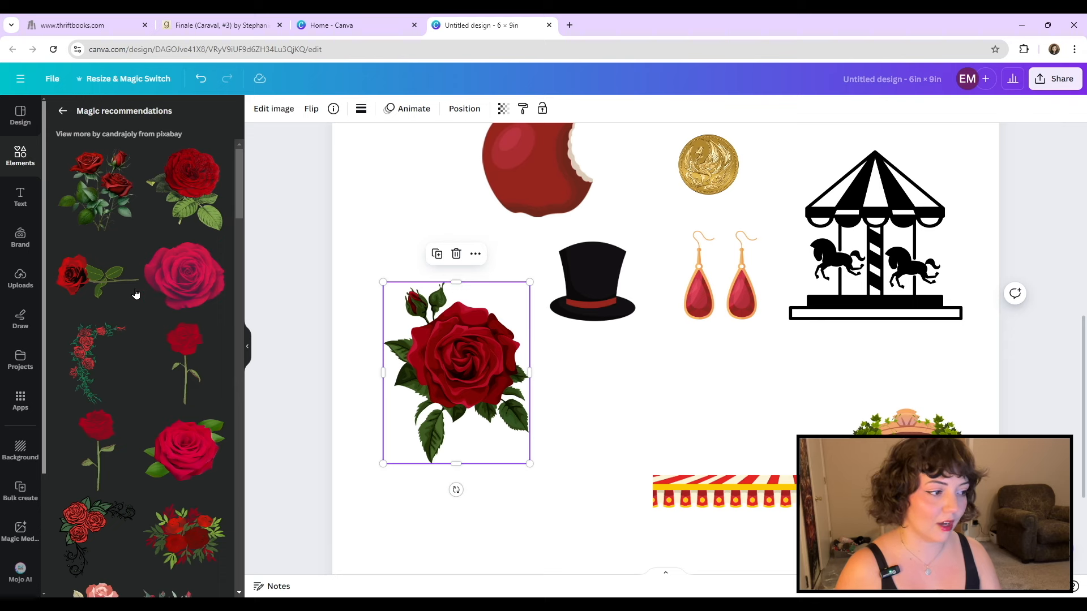
{"action": "scroll", "coordinate": [169, 274], "scroll_direction": "down", "scroll_amount": 10}
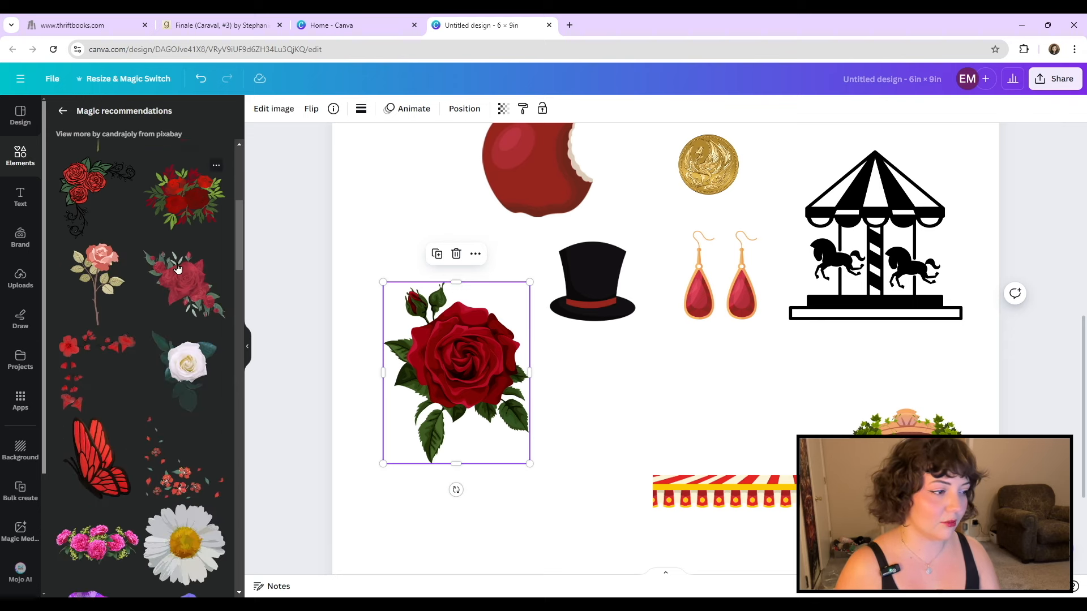
{"action": "scroll", "coordinate": [176, 269], "scroll_direction": "down", "scroll_amount": 10}
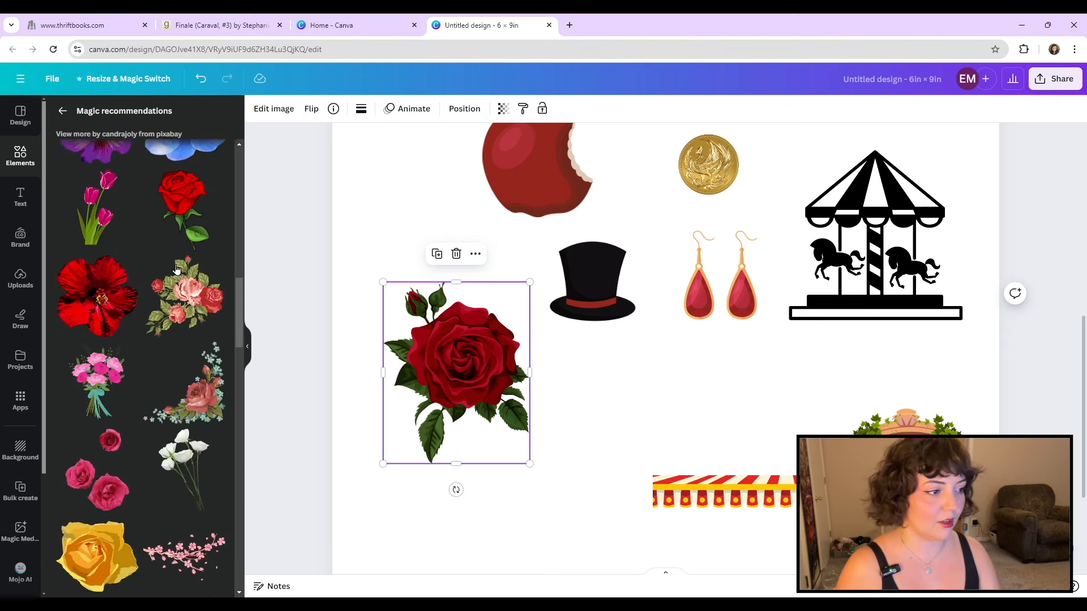
{"action": "scroll", "coordinate": [176, 269], "scroll_direction": "down", "scroll_amount": 6}
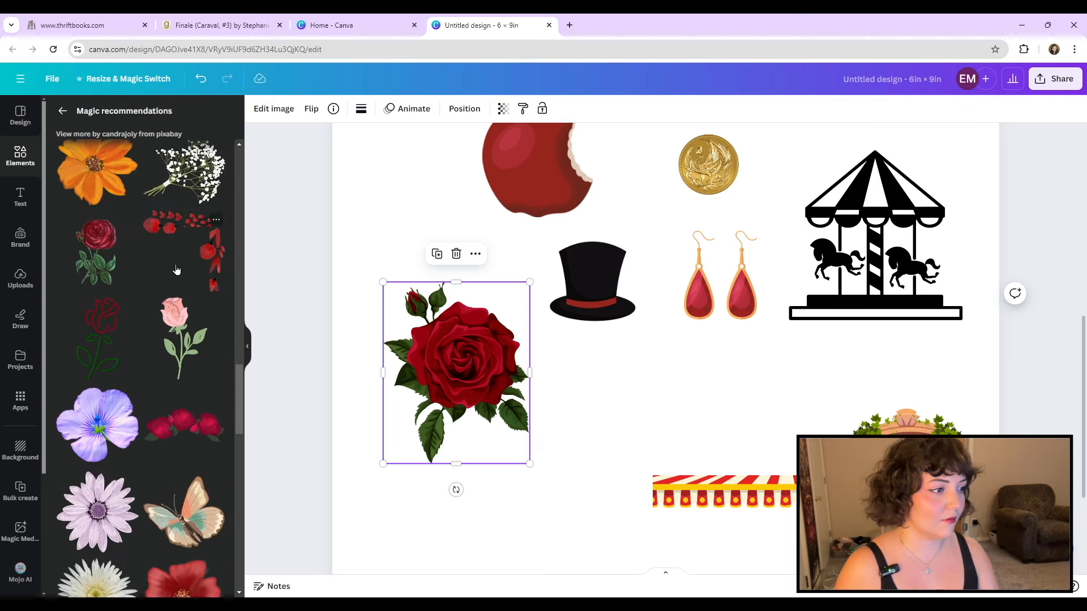
{"action": "scroll", "coordinate": [176, 270], "scroll_direction": "down", "scroll_amount": 4}
{"action": "left_click", "coordinate": [176, 269]}
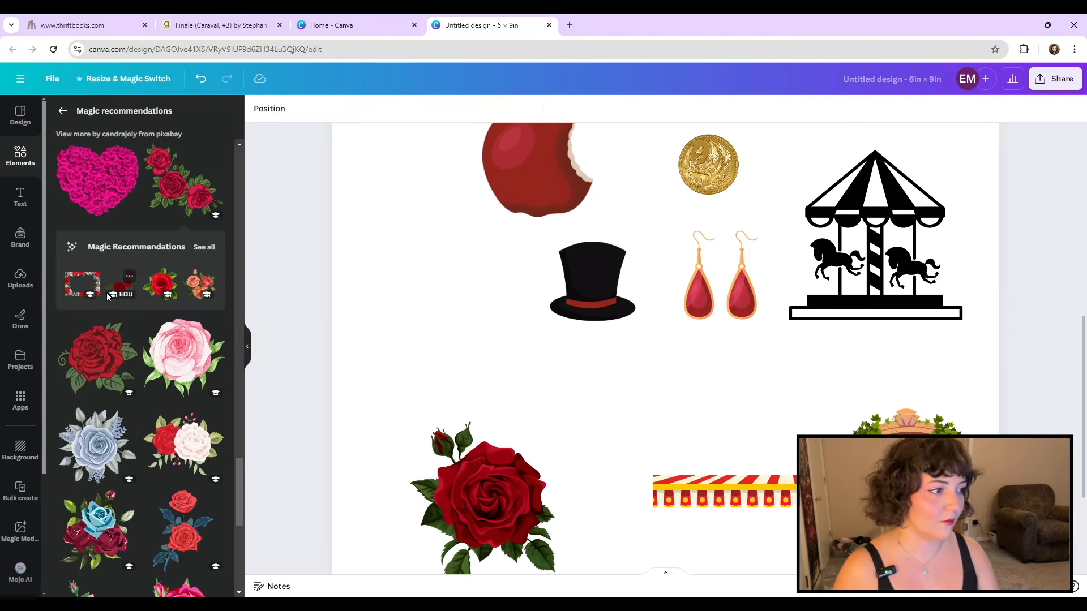
Step: Move the three-rose spray to the page's left side above the single rose and rotate it to -180°
{"action": "left_click_drag", "start_coordinate": [662, 227], "coordinate": [483, 349]}
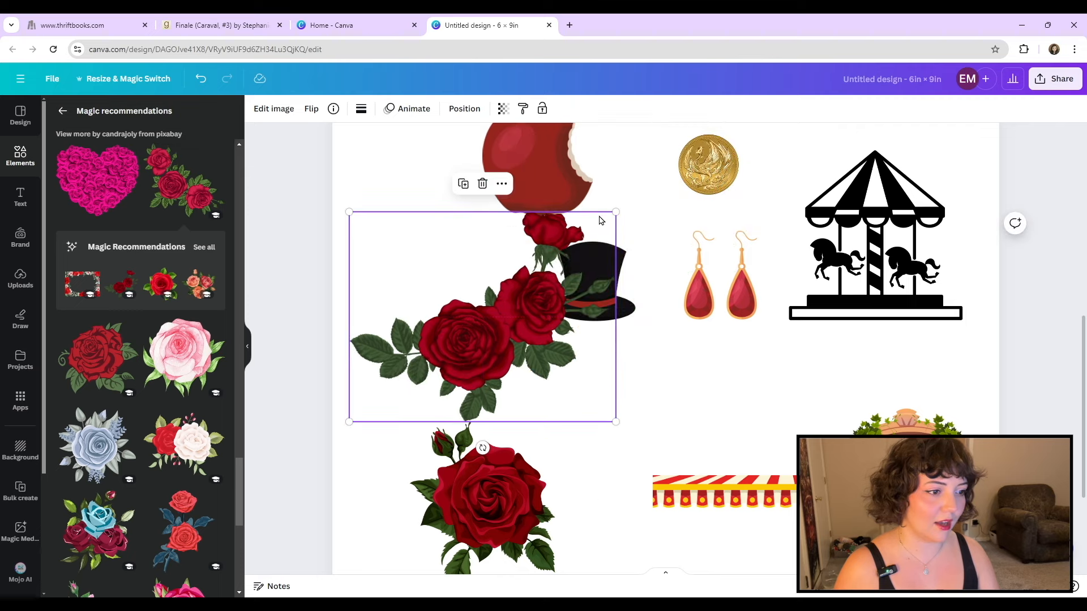
{"action": "left_click_drag", "start_coordinate": [482, 448], "coordinate": [339, 326]}
{"action": "left_click_drag", "start_coordinate": [477, 332], "coordinate": [446, 286]}
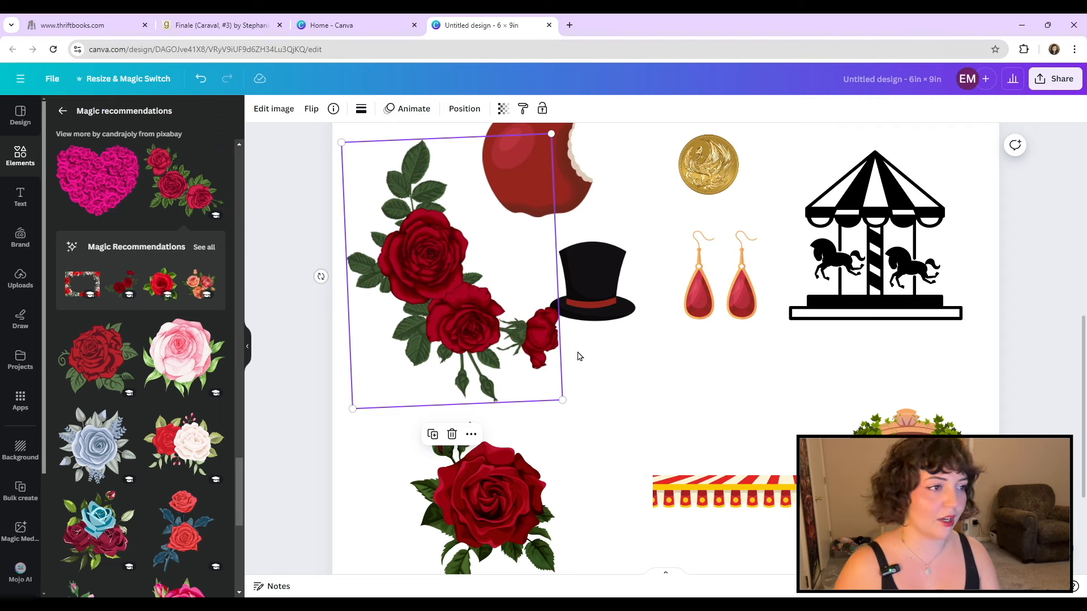
{"action": "left_click_drag", "start_coordinate": [321, 276], "coordinate": [333, 308]}
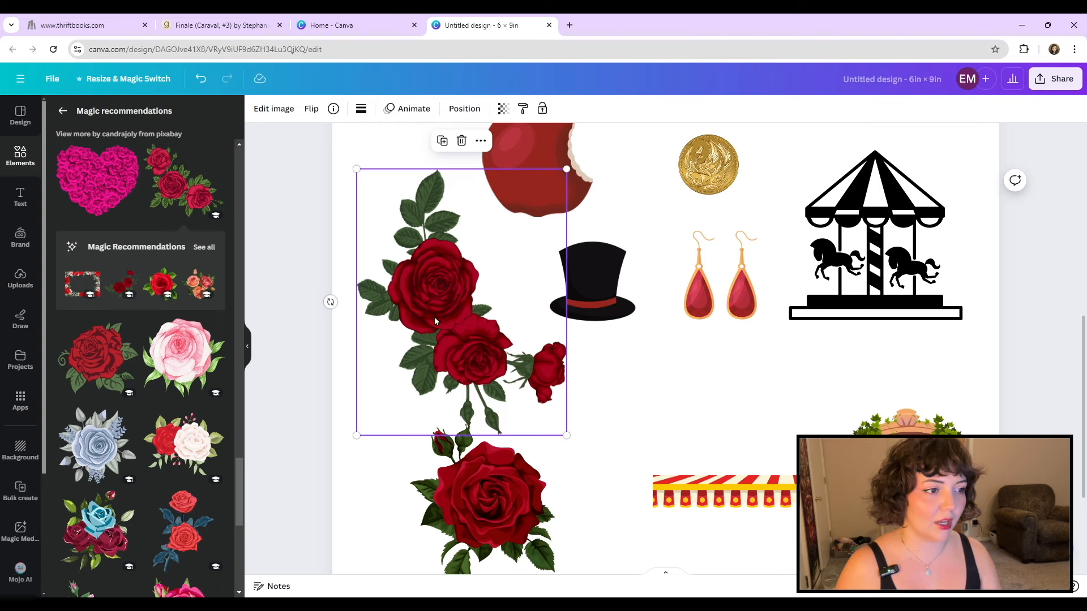
{"action": "left_click_drag", "start_coordinate": [330, 302], "coordinate": [298, 301]}
Step: Set the three-rose spray's width to 1.5 in
{"action": "left_click", "coordinate": [465, 109]}
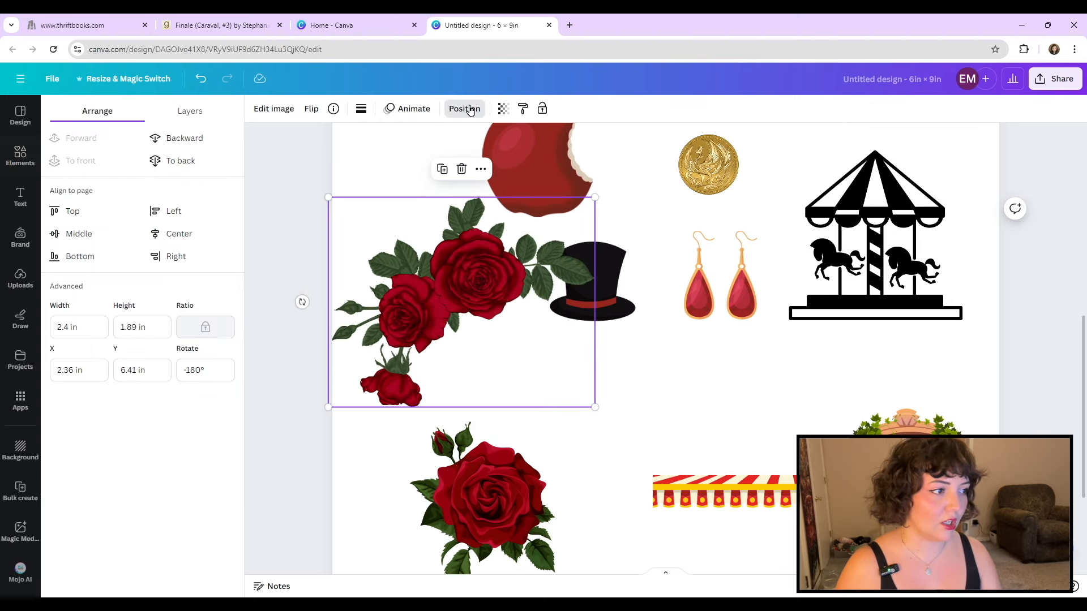
{"action": "left_click", "coordinate": [76, 334]}
{"action": "key", "text": "ctrl+a"}
{"action": "type", "text": "1"}
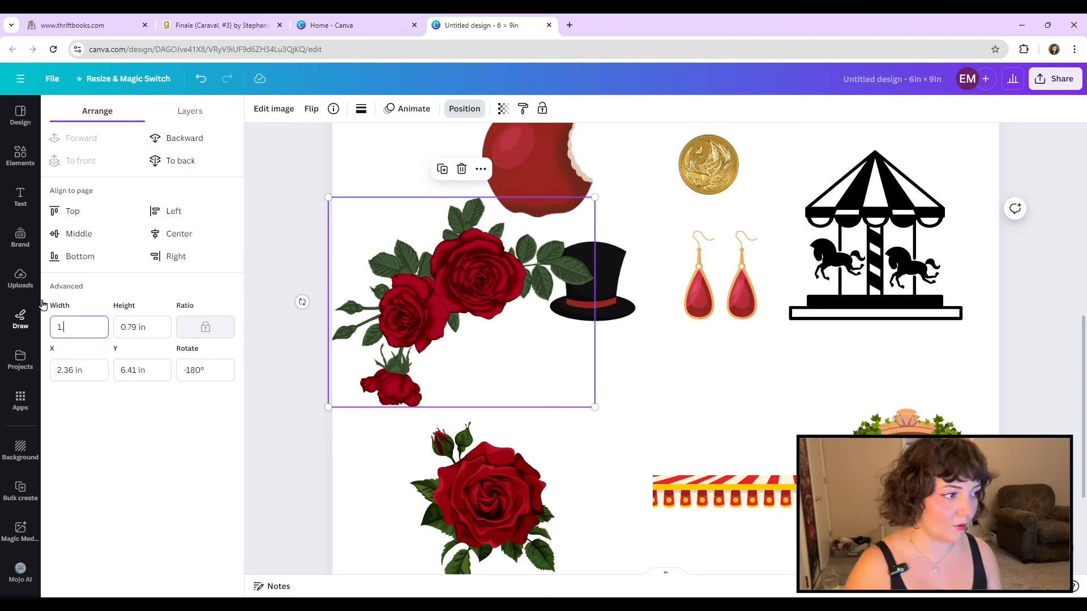
{"action": "type", "text": ".5"}
{"action": "key", "text": "Return"}
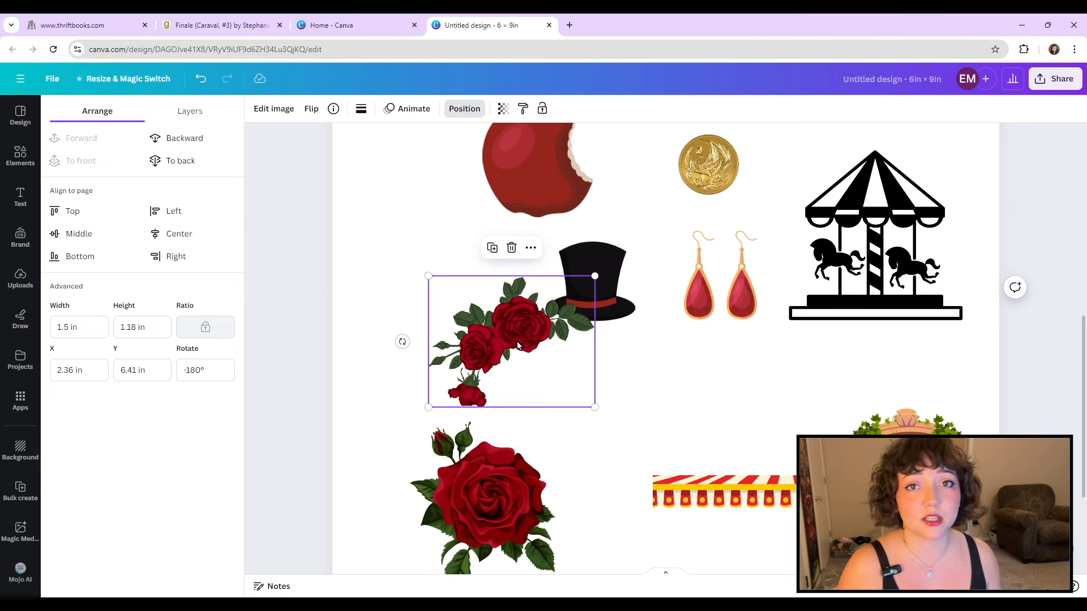
Step: Set the three-rose spray's width to 1.2 in and move it beside the top hat, near the page's left edge
{"action": "left_click", "coordinate": [76, 331]}
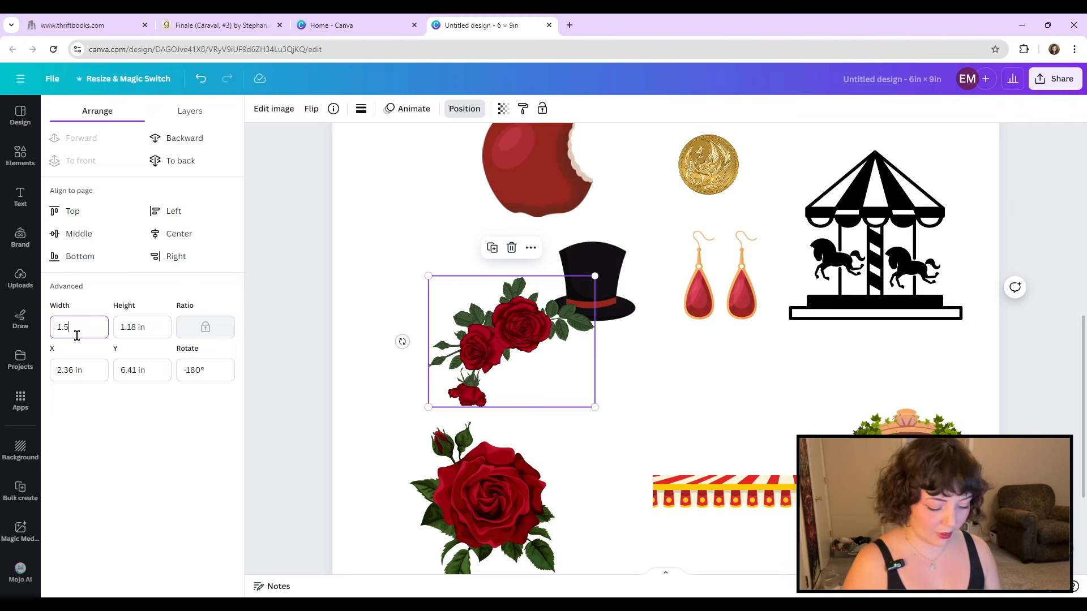
{"action": "key", "text": "BackSpace"}
{"action": "type", "text": "2"}
{"action": "key", "text": "Return"}
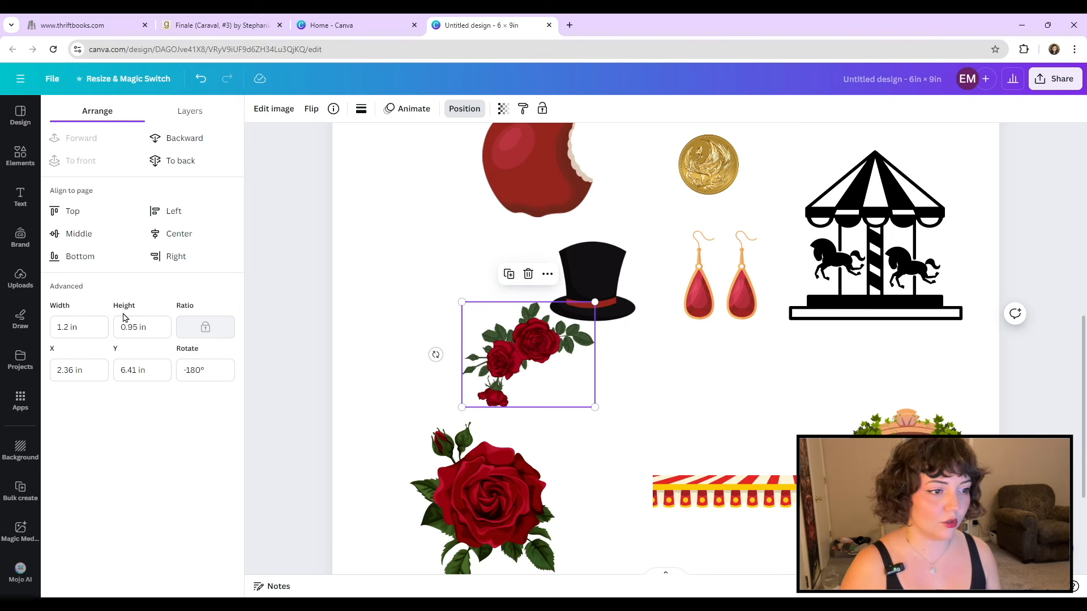
{"action": "left_click_drag", "start_coordinate": [542, 352], "coordinate": [436, 273]}
Step: Set the single red rose's width to 1 in and move it up beneath the three-rose spray
{"action": "left_click", "coordinate": [518, 487]}
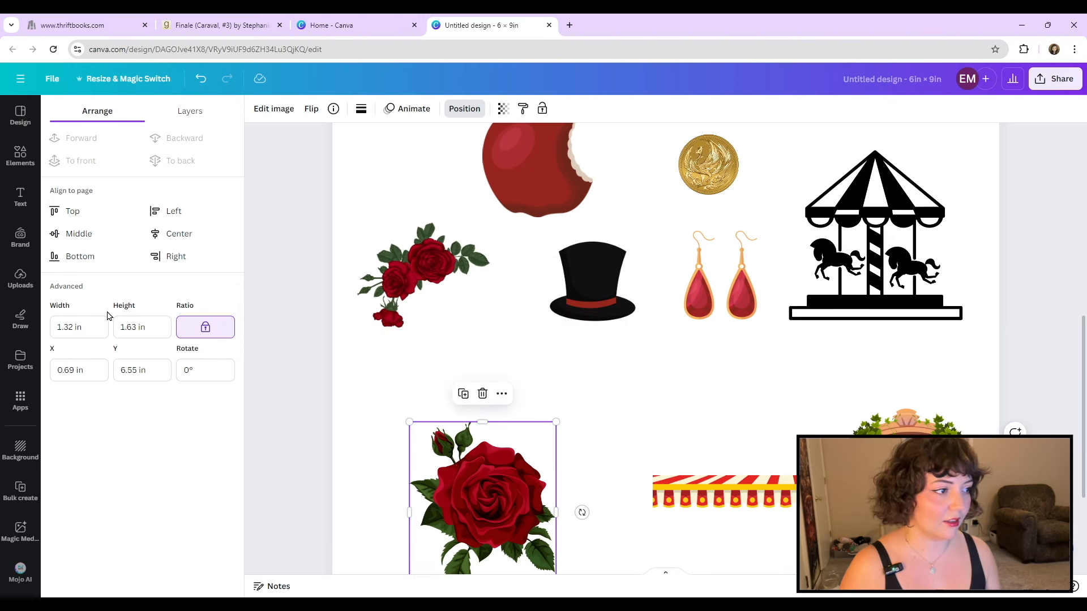
{"action": "left_click", "coordinate": [80, 331]}
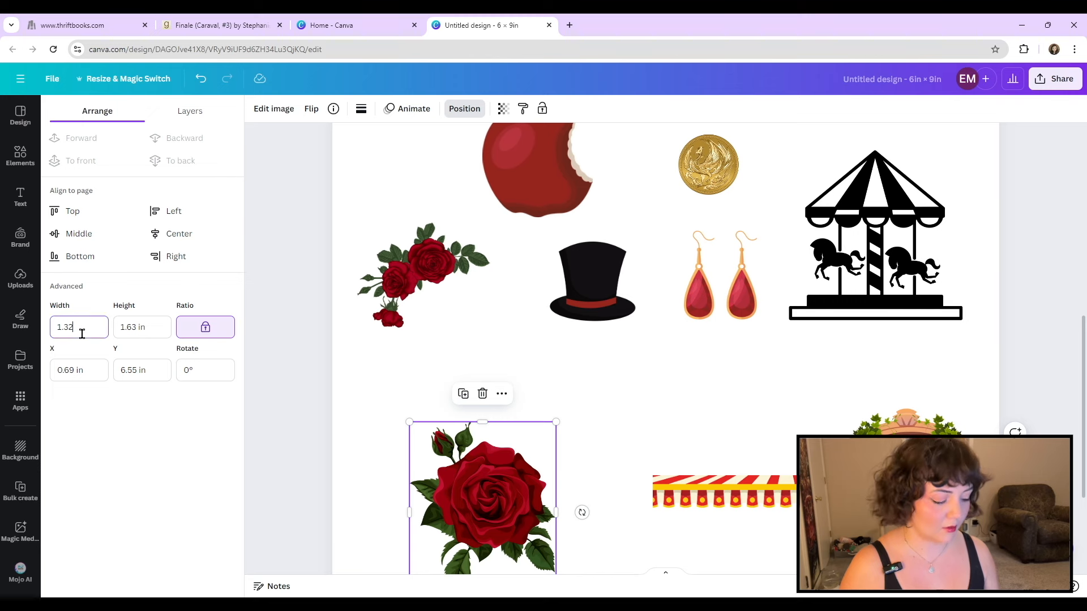
{"action": "left_click_drag", "start_coordinate": [80, 331], "coordinate": [48, 326]}
{"action": "type", "text": "1"}
{"action": "key", "text": "Return"}
{"action": "left_click_drag", "start_coordinate": [469, 466], "coordinate": [444, 395]}
{"action": "left_click_drag", "start_coordinate": [479, 341], "coordinate": [442, 378]}
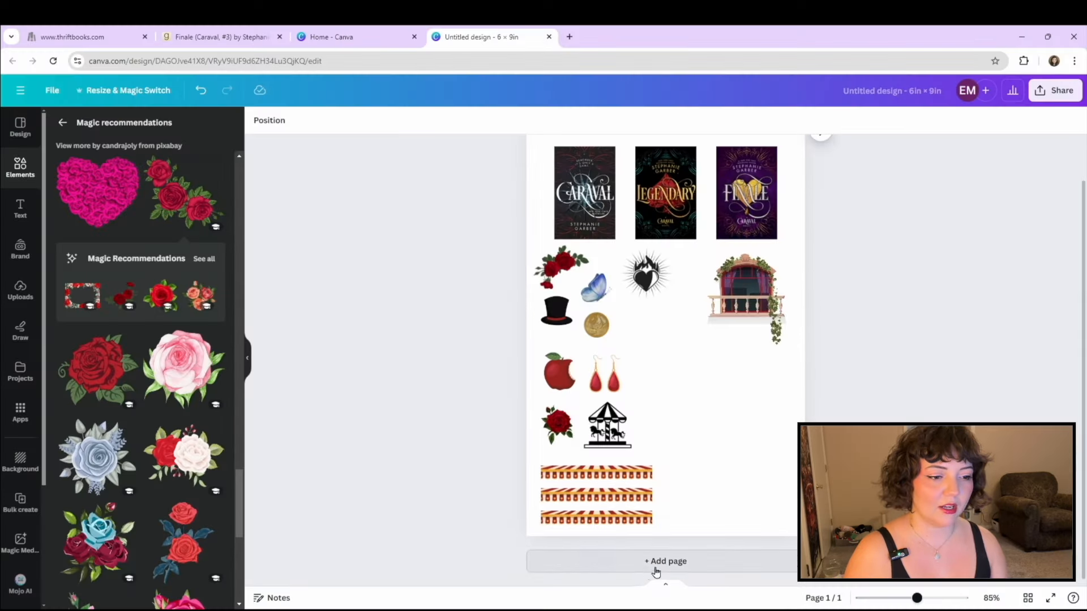
Step: Add a blank second page to the design
{"action": "left_click", "coordinate": [656, 562]}
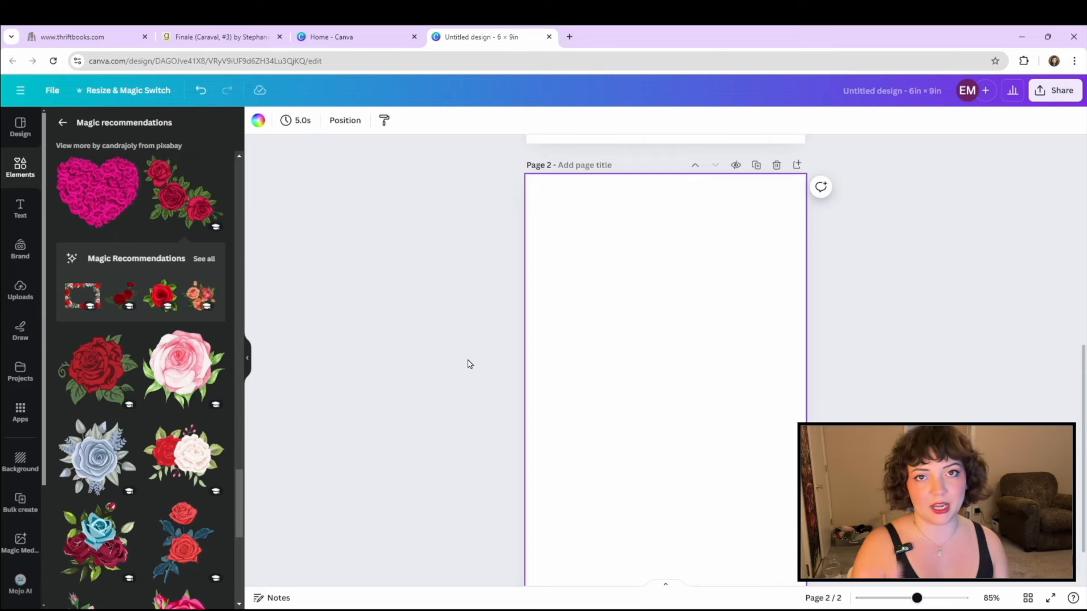
{"action": "scroll", "coordinate": [468, 364], "scroll_direction": "up", "scroll_amount": 7}
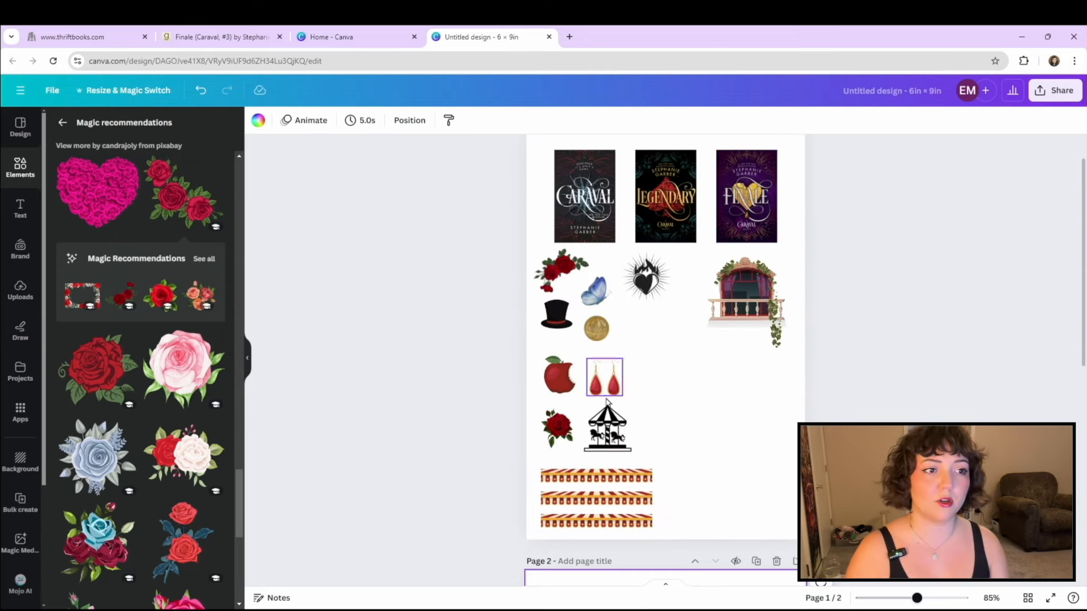
{"action": "scroll", "coordinate": [759, 417], "scroll_direction": "down", "scroll_amount": 7}
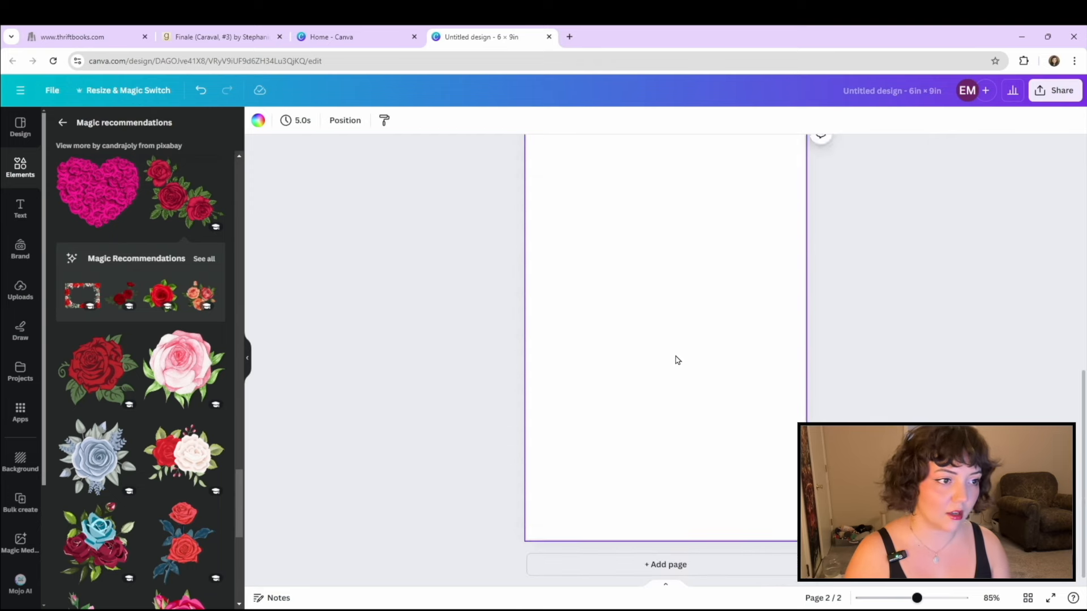
{"action": "scroll", "coordinate": [665, 356], "scroll_direction": "down", "scroll_amount": 2}
{"action": "scroll", "coordinate": [597, 340], "scroll_direction": "up", "scroll_amount": 2}
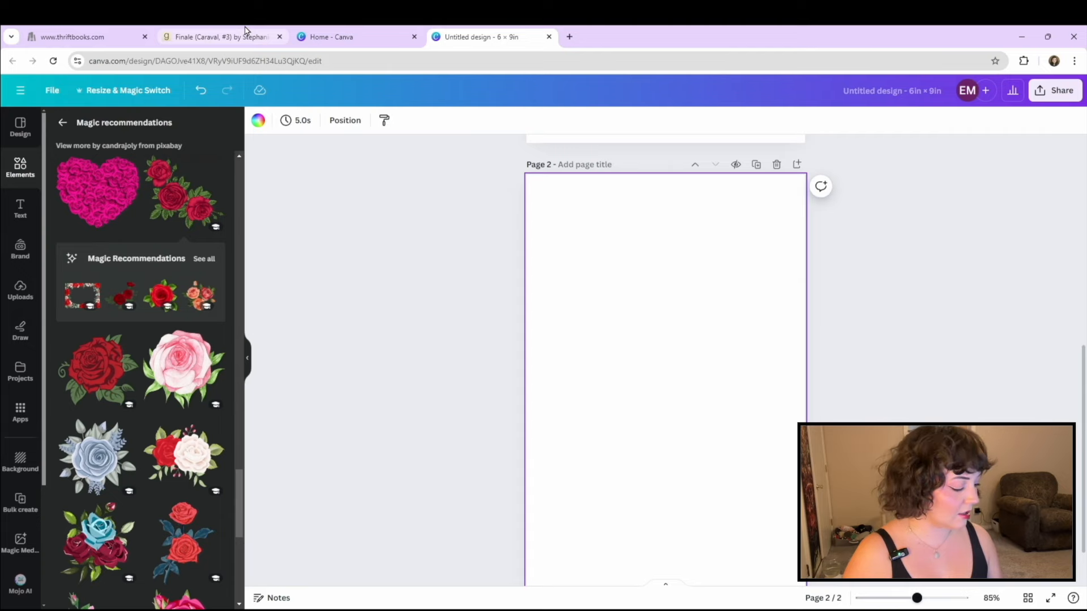
Step: Switch to Goodreads to get the Red Rising cover from My Books, and place it toward page 2's upper-left corner
{"action": "left_click", "coordinate": [246, 32]}
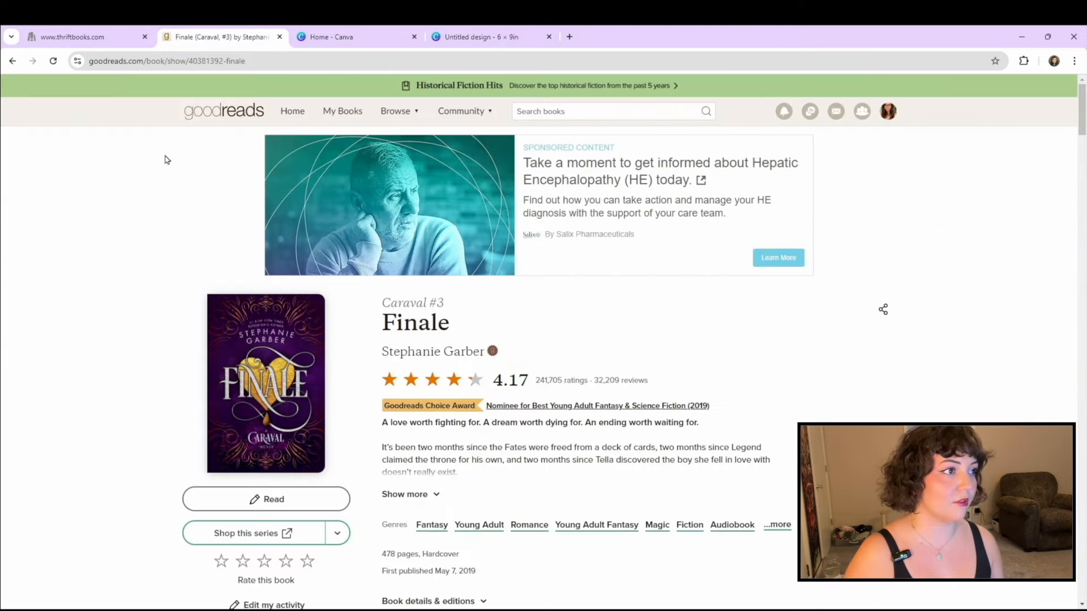
{"action": "left_click", "coordinate": [343, 111]}
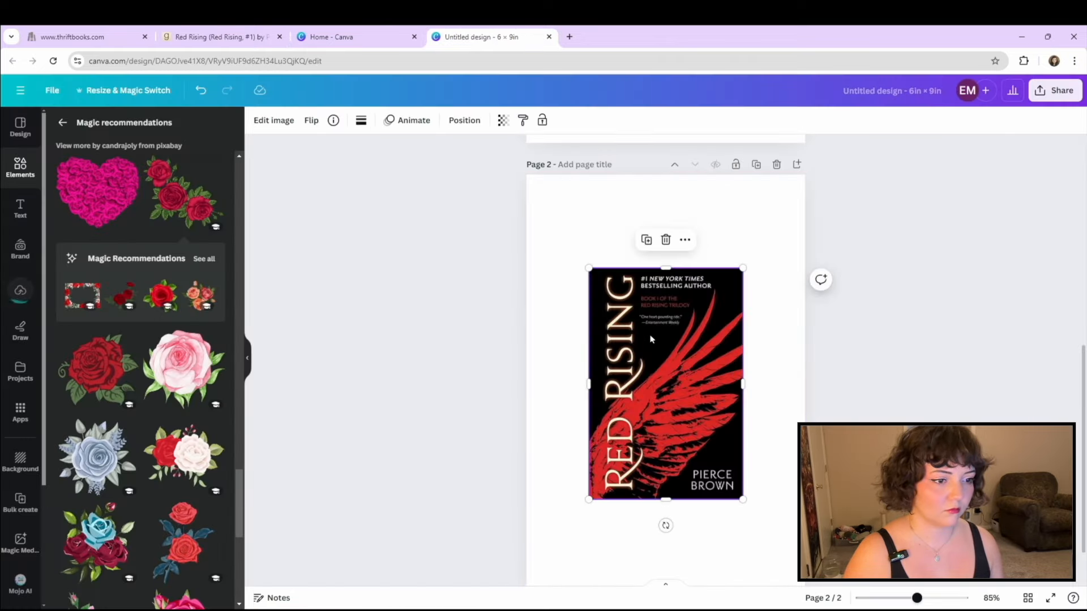
{"action": "left_click_drag", "start_coordinate": [665, 351], "coordinate": [626, 283]}
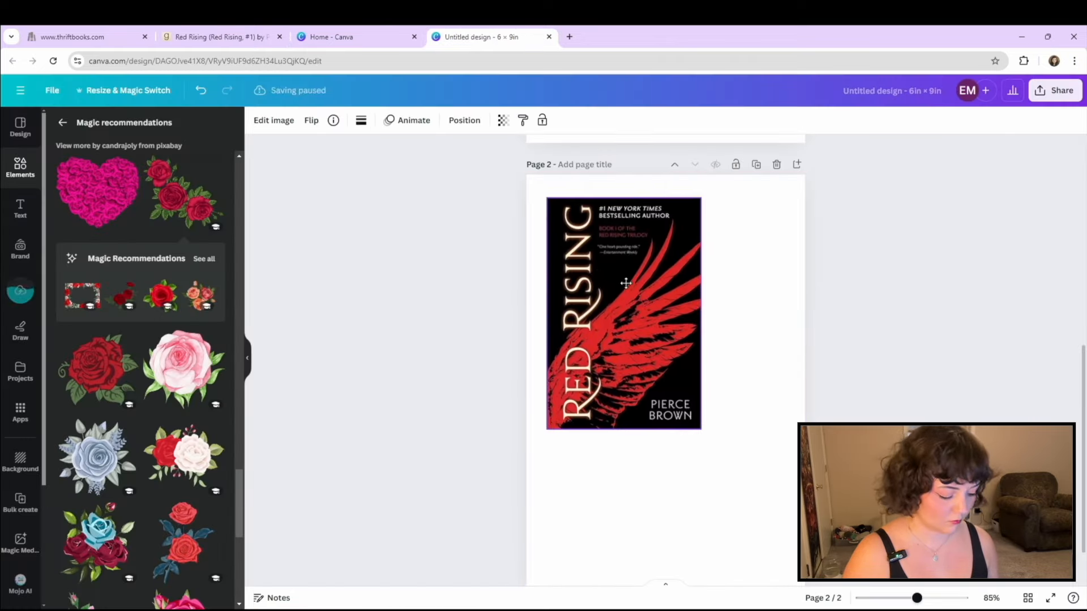
{"action": "scroll", "coordinate": [657, 432], "scroll_direction": "down", "scroll_amount": 1}
Step: Add the First Lie Wins cover to page 2, set its height to 2 in and move it below the Red Rising cover
{"action": "left_click", "coordinate": [658, 385]}
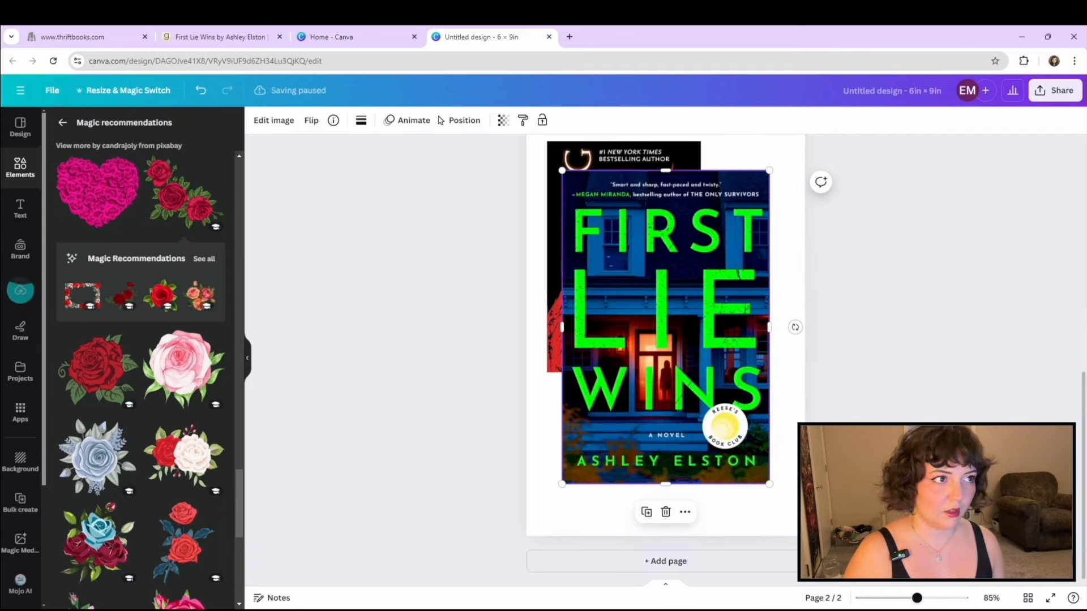
{"action": "left_click", "coordinate": [461, 121]}
{"action": "left_click", "coordinate": [143, 346]}
{"action": "type", "text": "2"}
{"action": "key", "text": "Return"}
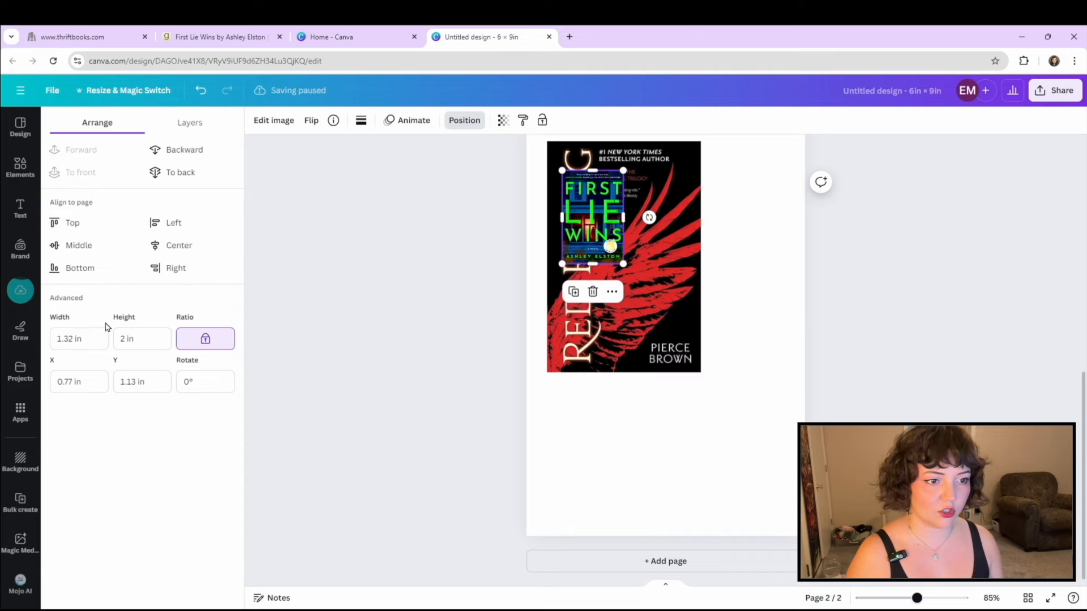
{"action": "left_click_drag", "start_coordinate": [581, 223], "coordinate": [642, 446]}
Step: Set the Red Rising cover's height to 2 in
{"action": "left_click", "coordinate": [609, 241]}
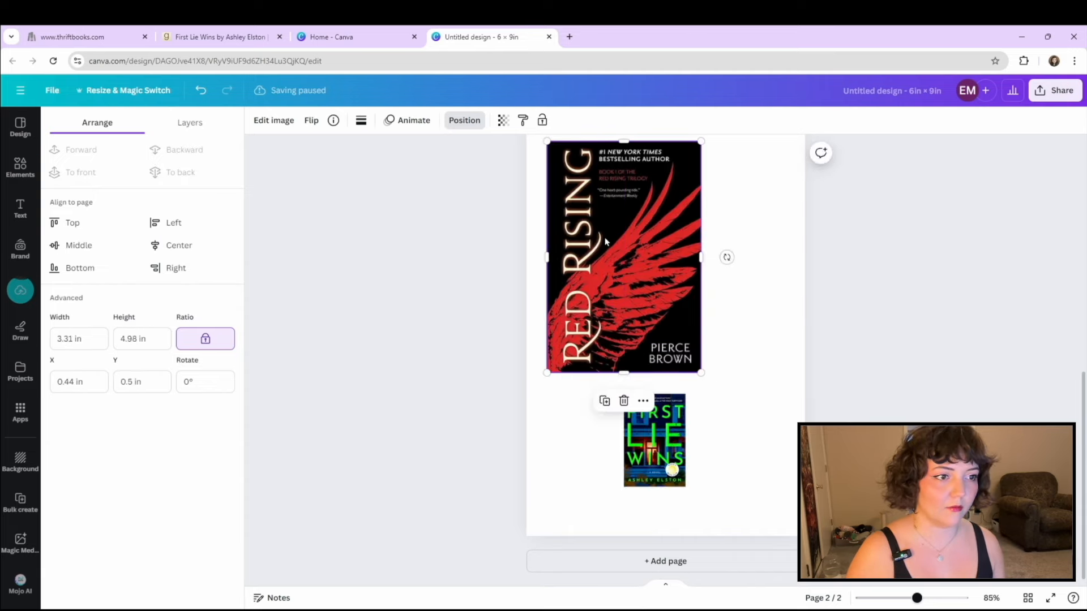
{"action": "left_click", "coordinate": [143, 340]}
{"action": "type", "text": "2"}
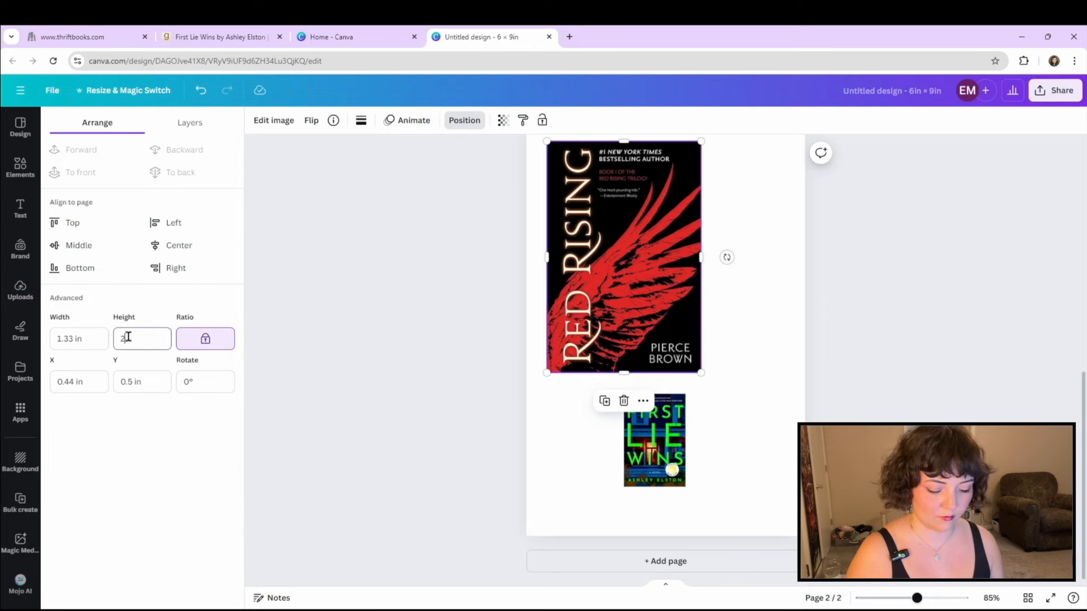
{"action": "key", "text": "Return"}
{"action": "left_click", "coordinate": [691, 353]}
Step: Move the First Lie Wins cover to page 2's lower-left area, below the Red Rising cover
{"action": "left_click_drag", "start_coordinate": [654, 427], "coordinate": [585, 444]}
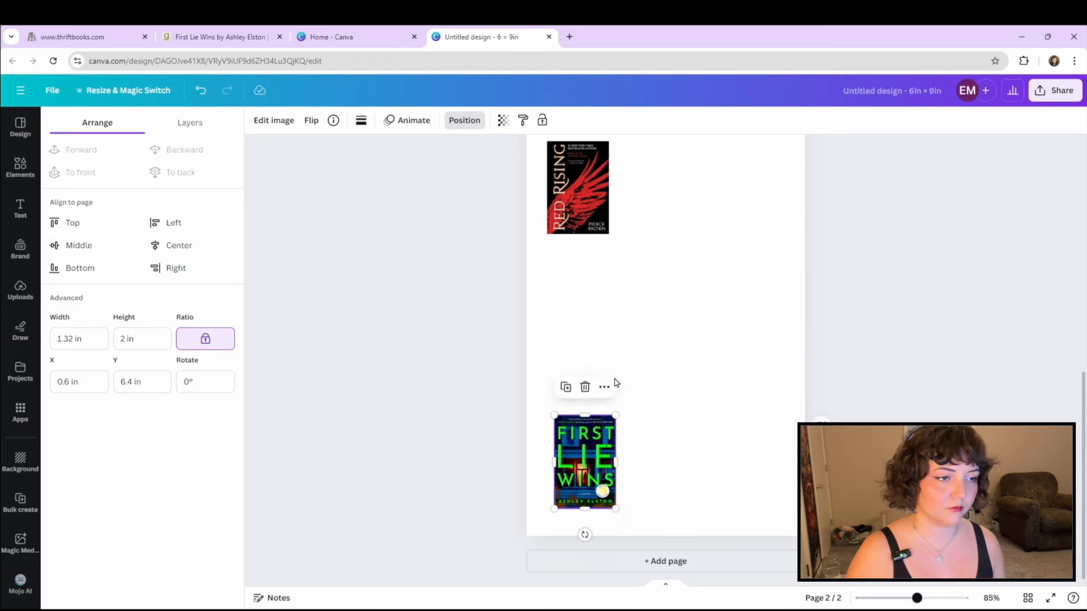
{"action": "scroll", "coordinate": [613, 381], "scroll_direction": "up", "scroll_amount": 2}
{"action": "left_click", "coordinate": [680, 335]}
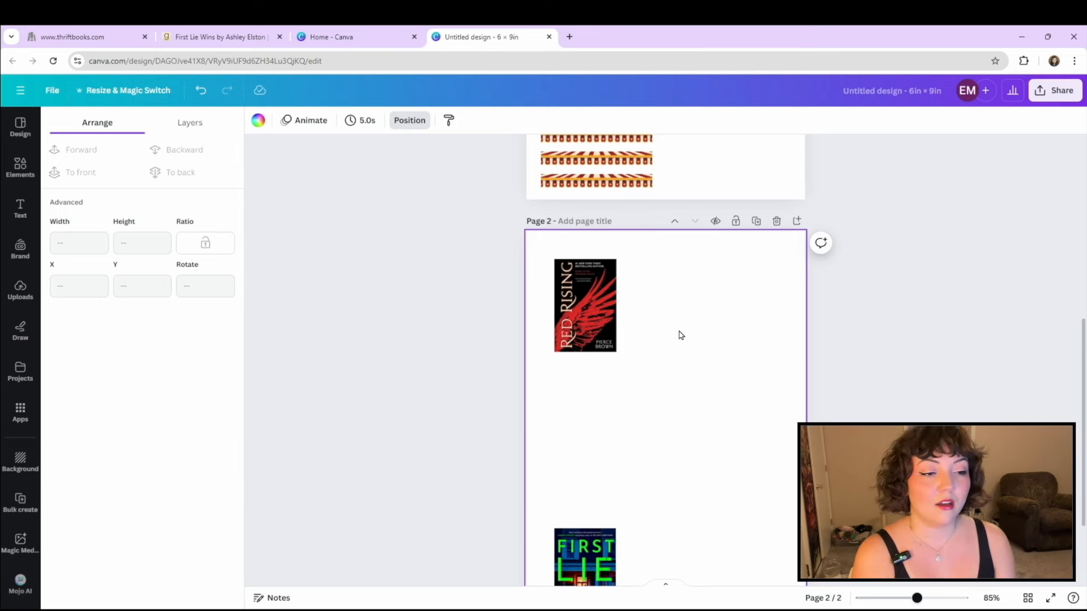
Step: Find a large red poppy among the "red flower" graphics, add it, shrink it and place it at page 2's upper right
{"action": "left_click", "coordinate": [20, 167]}
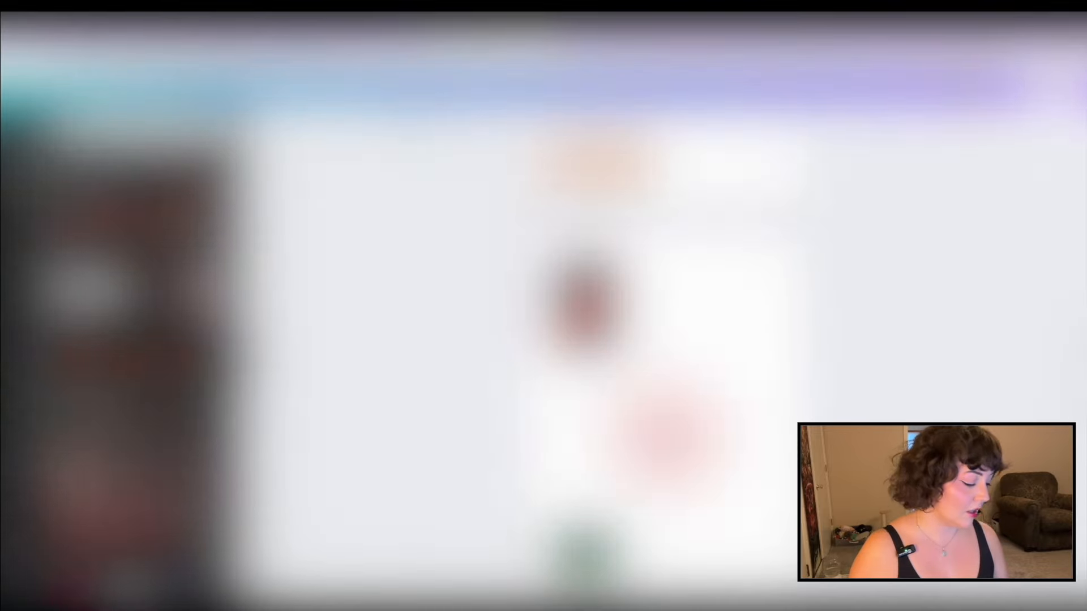
{"action": "scroll", "coordinate": [187, 292], "scroll_direction": "down", "scroll_amount": 6}
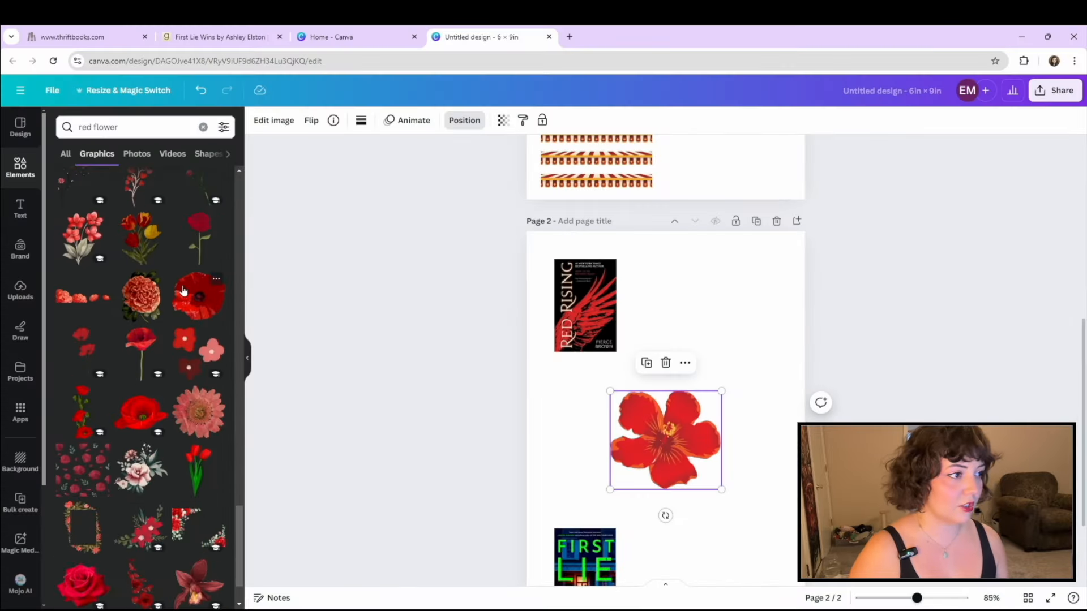
{"action": "left_click", "coordinate": [198, 290]}
{"action": "left_click_drag", "start_coordinate": [834, 231], "coordinate": [717, 478]}
{"action": "left_click_drag", "start_coordinate": [668, 430], "coordinate": [752, 340]}
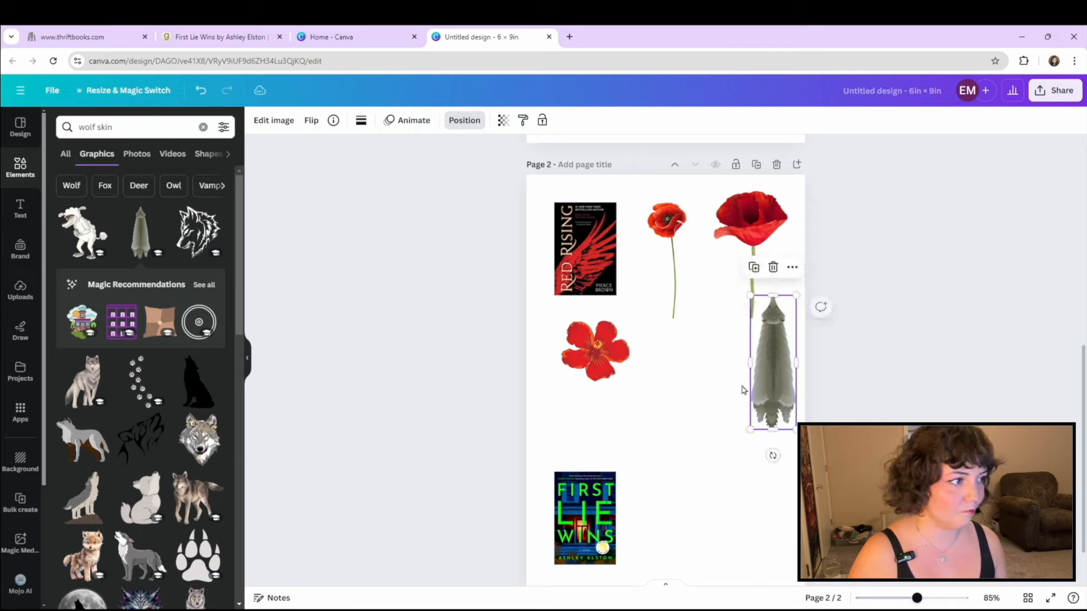
{"action": "left_click", "coordinate": [704, 377]}
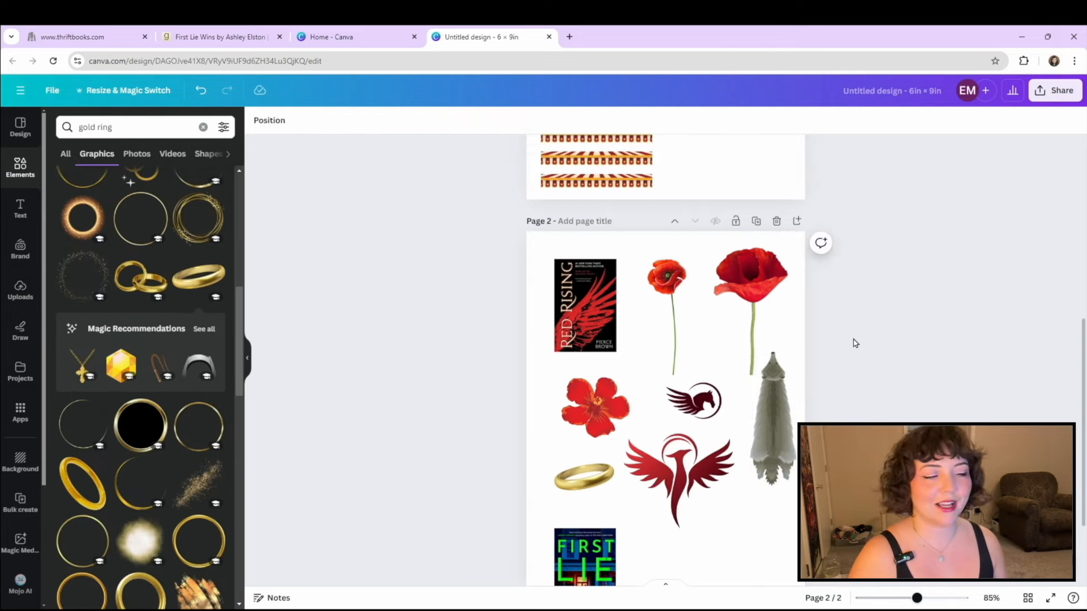
Step: Delete the large poppy and the hibiscus, then shrink the remaining poppy to the Red Rising cover's height and move it beside the cover
{"action": "left_click", "coordinate": [755, 311]}
{"action": "key", "text": "Delete"}
{"action": "left_click", "coordinate": [670, 315]}
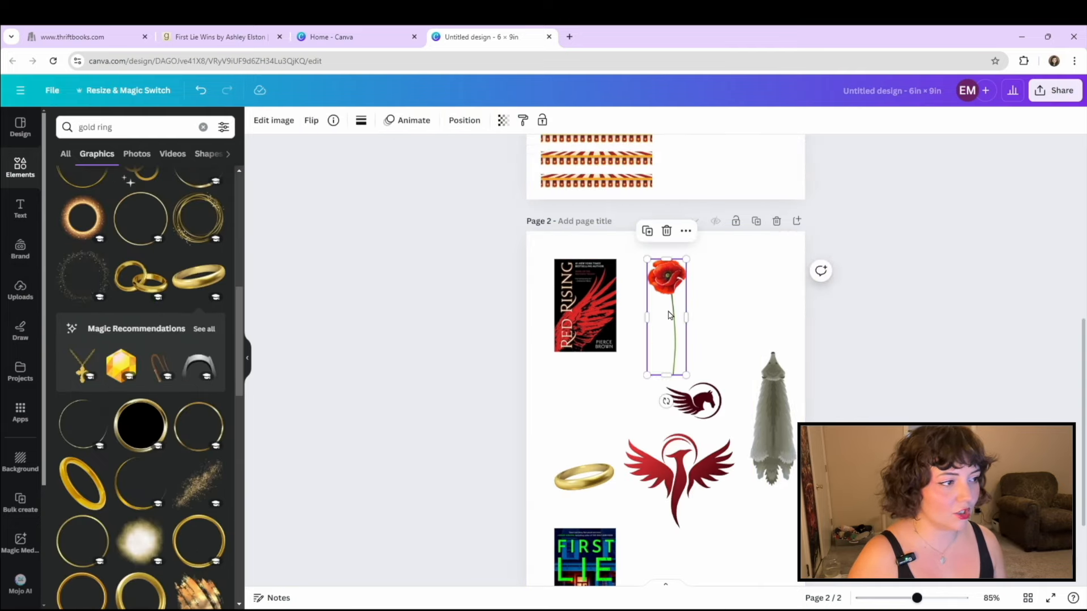
{"action": "left_click_drag", "start_coordinate": [688, 376], "coordinate": [679, 353]}
{"action": "left_click_drag", "start_coordinate": [674, 310], "coordinate": [650, 309]}
{"action": "left_click", "coordinate": [622, 432]}
Step: Shrink the gold ring and place it under the Red Rising cover, and move the wolf pelt up to the page's upper right
{"action": "left_click_drag", "start_coordinate": [589, 477], "coordinate": [589, 382]}
{"action": "left_click_drag", "start_coordinate": [614, 396], "coordinate": [594, 387]}
{"action": "left_click_drag", "start_coordinate": [574, 378], "coordinate": [574, 374]}
{"action": "left_click_drag", "start_coordinate": [770, 417], "coordinate": [766, 326]}
Step: Shrink the red phoenix emblem and place it beside the winged-horse emblem
{"action": "left_click", "coordinate": [464, 120]}
{"action": "left_click_drag", "start_coordinate": [678, 486], "coordinate": [748, 406]}
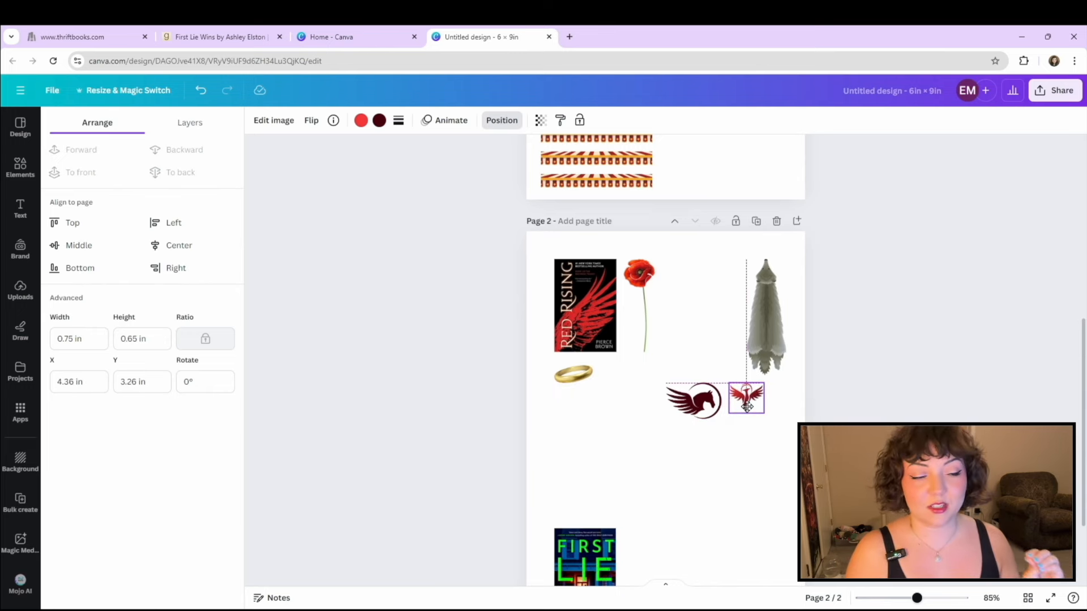
{"action": "mouse_move", "coordinate": [747, 406]}
{"action": "left_mouse_down"}
{"action": "mouse_move", "coordinate": [747, 437]}
{"action": "mouse_move", "coordinate": [656, 408]}
{"action": "mouse_move", "coordinate": [669, 427]}
{"action": "mouse_move", "coordinate": [748, 406]}
{"action": "left_mouse_up"}
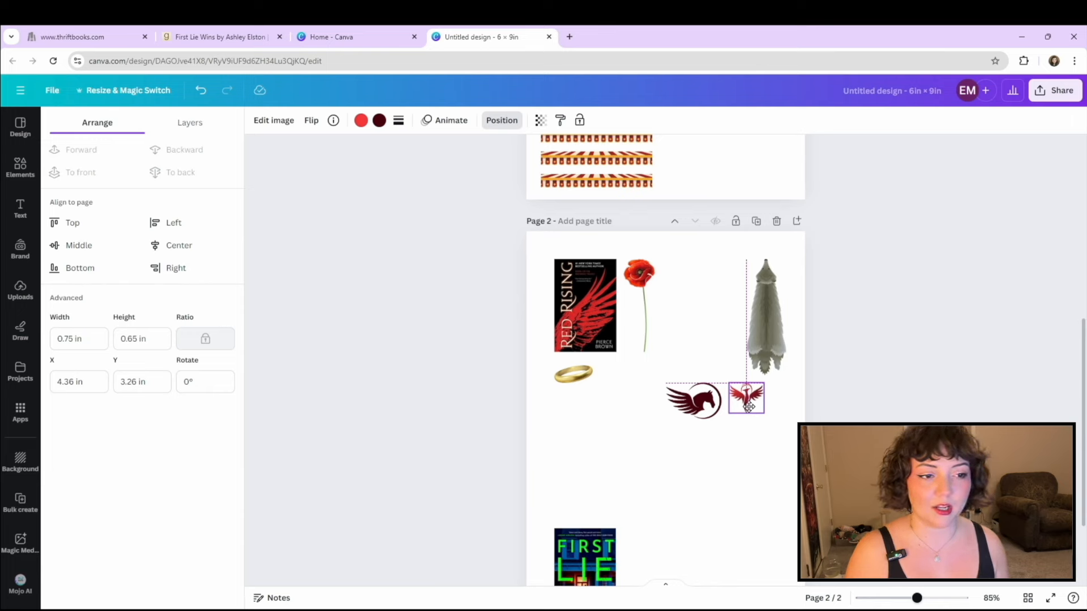
{"action": "left_click_drag", "start_coordinate": [748, 406], "coordinate": [747, 405]}
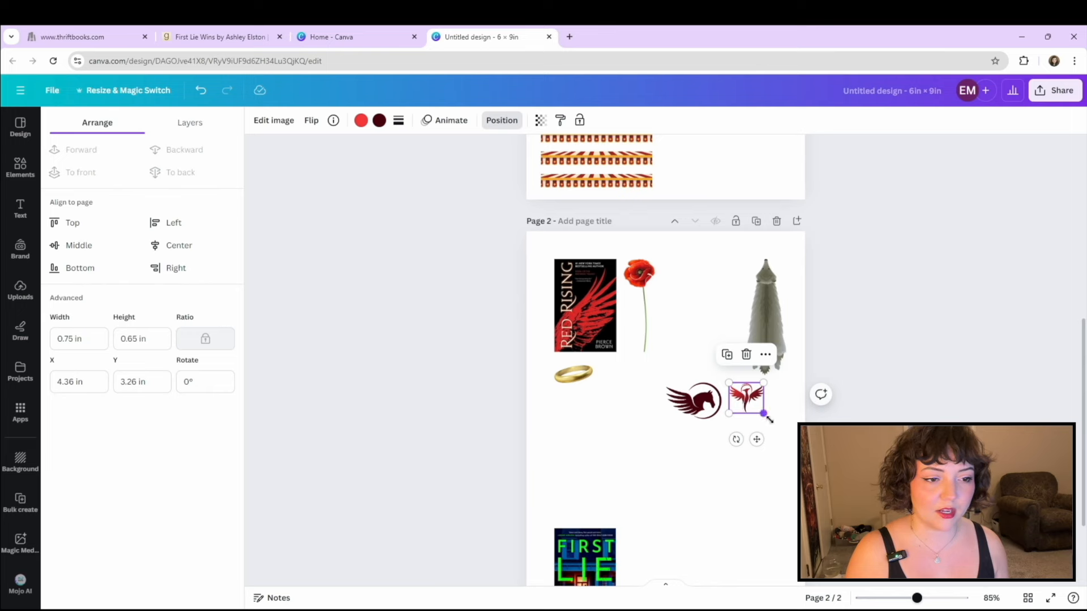
{"action": "left_click_drag", "start_coordinate": [770, 420], "coordinate": [775, 425]}
{"action": "left_click", "coordinate": [714, 459]}
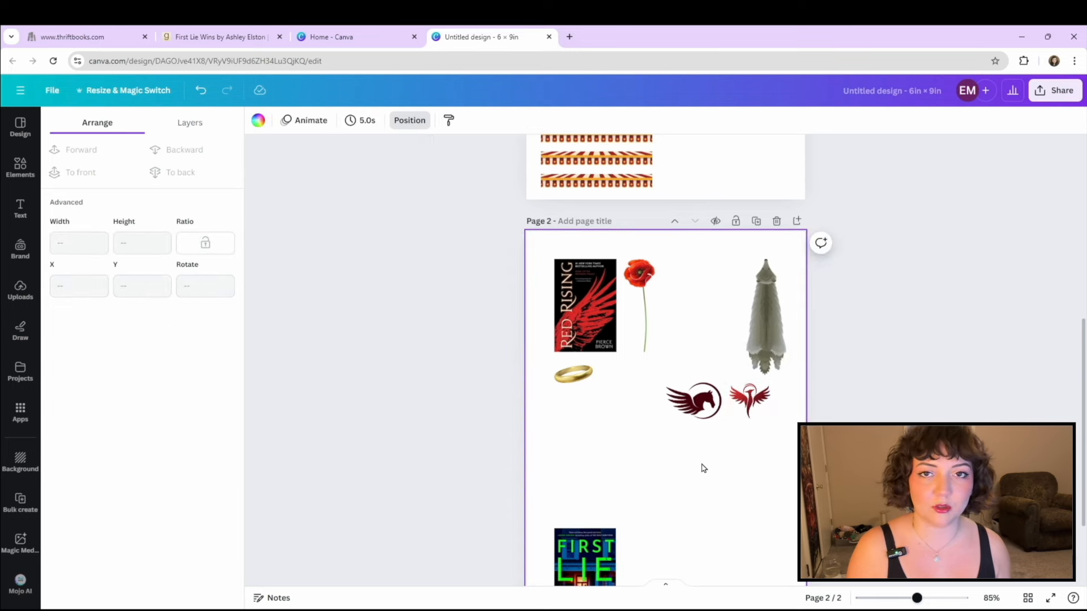
Step: Stack the phoenix emblem above the winged-horse emblem between the poppy and the wolf pelt
{"action": "left_click", "coordinate": [771, 415]}
{"action": "left_click_drag", "start_coordinate": [772, 416], "coordinate": [705, 362]}
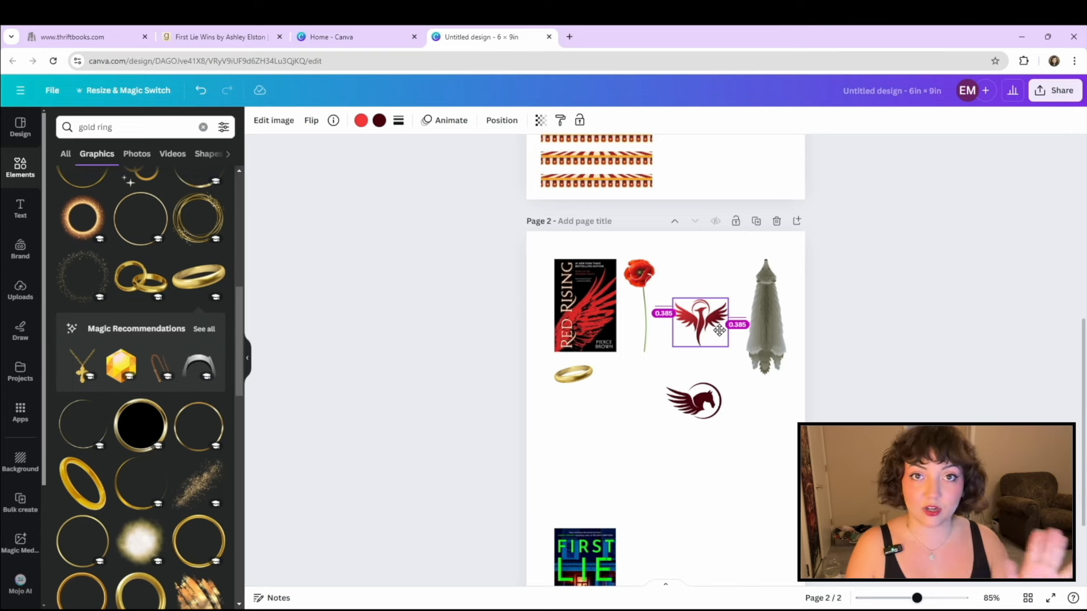
{"action": "left_click_drag", "start_coordinate": [719, 330], "coordinate": [716, 291]}
{"action": "left_click_drag", "start_coordinate": [715, 406], "coordinate": [722, 340]}
{"action": "left_click", "coordinate": [727, 428]}
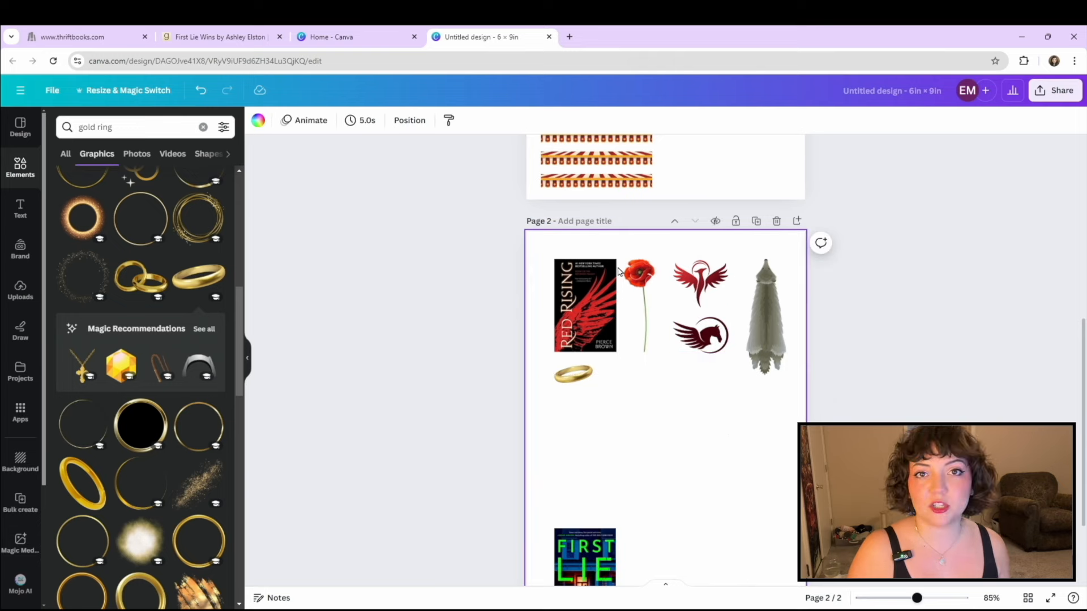
Step: Move the First Lie Wins cover up to sit just below the gold ring on page 2
{"action": "scroll", "coordinate": [713, 419], "scroll_direction": "down", "scroll_amount": 2}
{"action": "left_click_drag", "start_coordinate": [598, 448], "coordinate": [597, 334]}
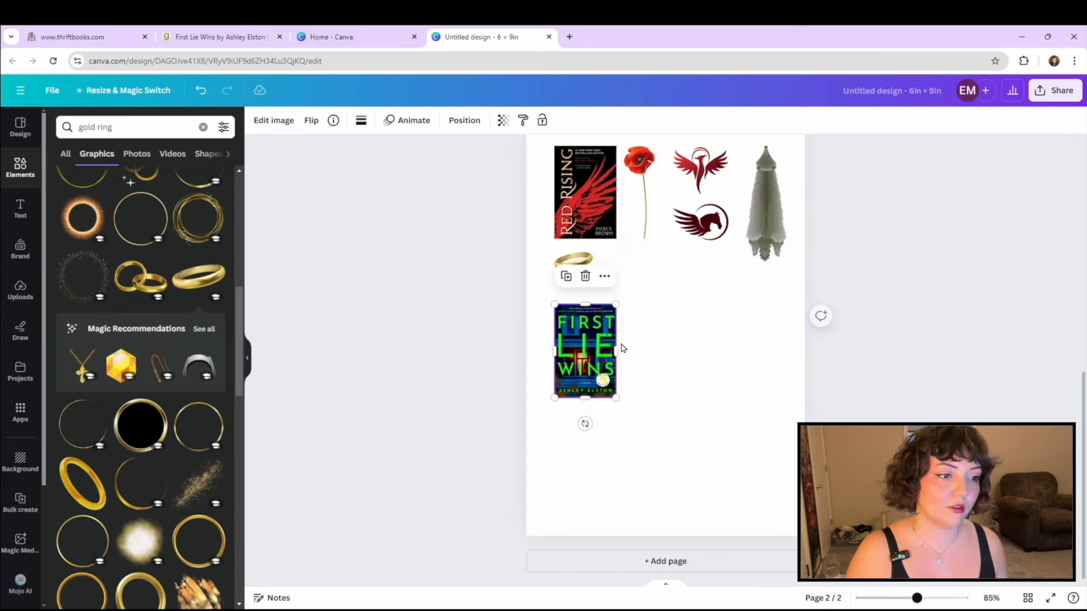
{"action": "scroll", "coordinate": [670, 364], "scroll_direction": "up", "scroll_amount": 1}
{"action": "left_click", "coordinate": [675, 421]}
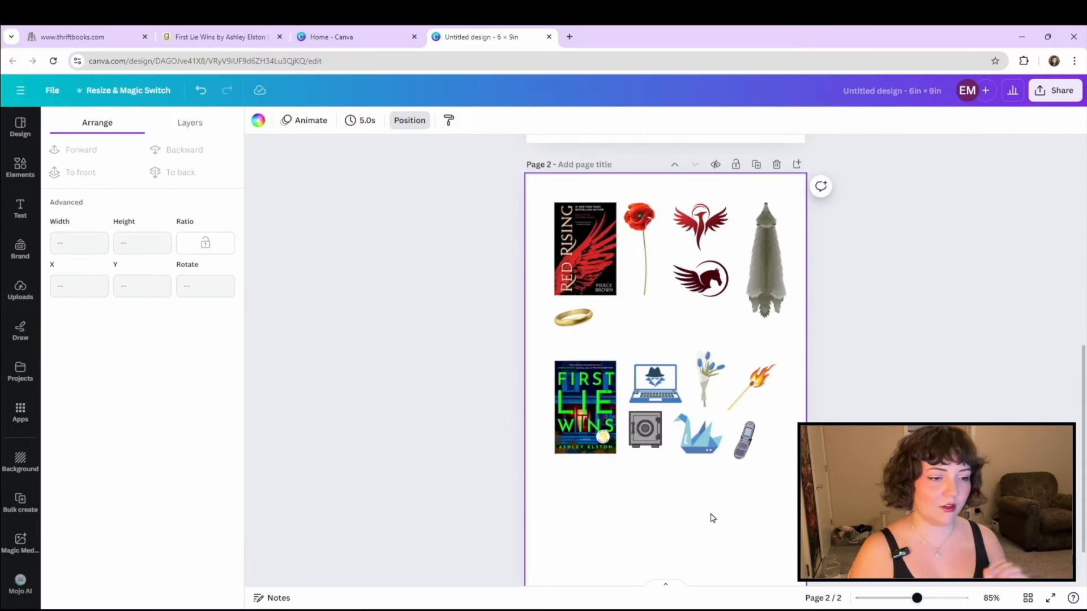
{"action": "scroll", "coordinate": [712, 518], "scroll_direction": "up", "scroll_amount": 8}
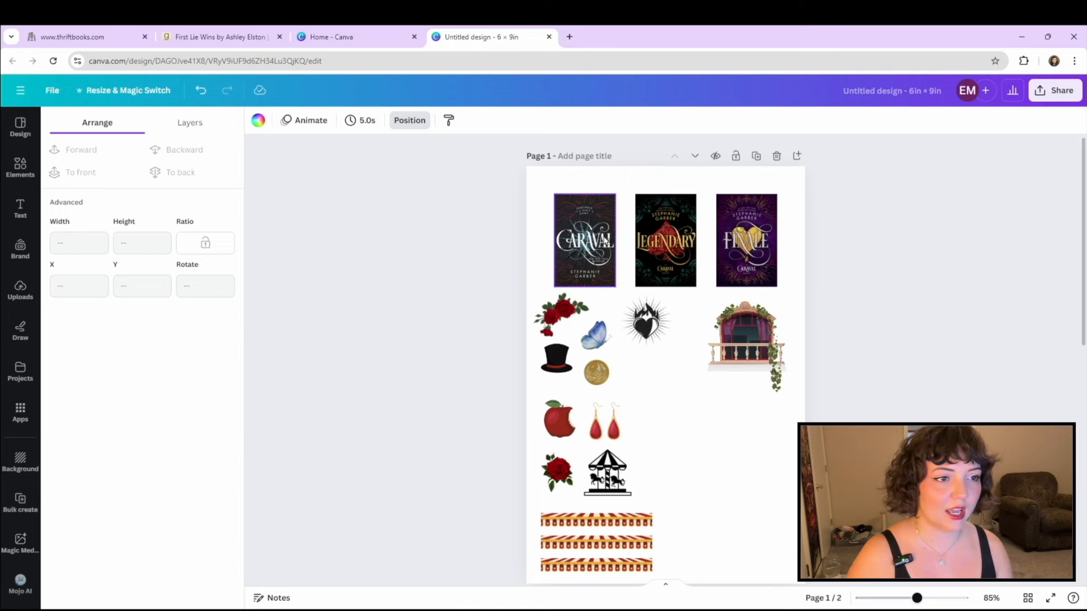
Step: Line up the Caraval, Legendary and Finale covers close together along the top edge of page 1
{"action": "scroll", "coordinate": [483, 250], "scroll_direction": "down", "scroll_amount": 3}
{"action": "scroll", "coordinate": [483, 250], "scroll_direction": "up", "scroll_amount": 3}
{"action": "left_click_drag", "start_coordinate": [579, 243], "coordinate": [556, 224]}
{"action": "left_click_drag", "start_coordinate": [678, 253], "coordinate": [643, 232]}
{"action": "left_click_drag", "start_coordinate": [742, 250], "coordinate": [696, 228]}
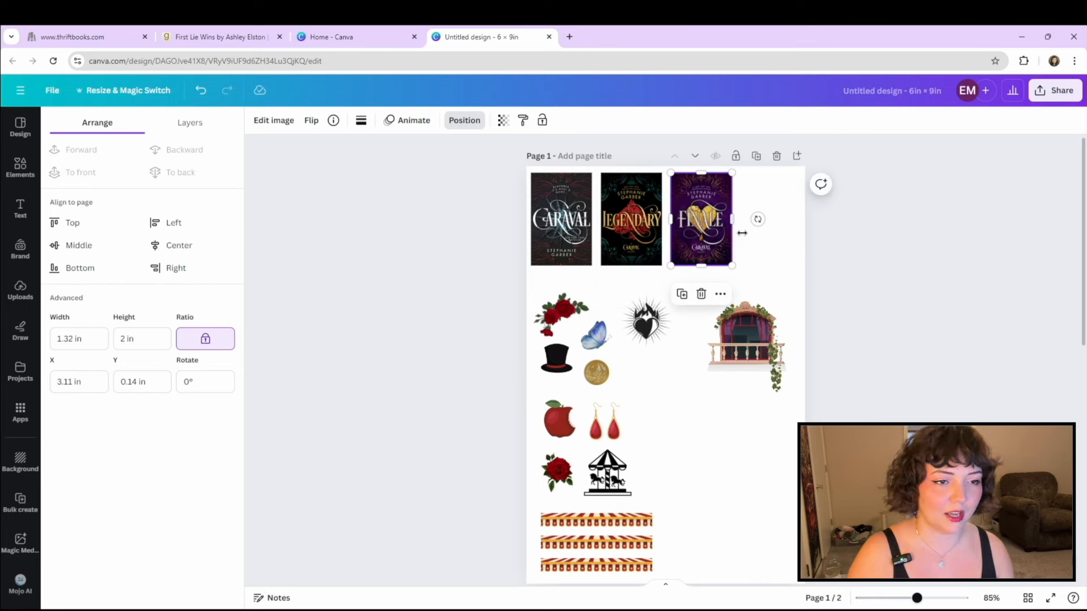
Step: Pack the Caraval graphics closer together under the covers, with the flaming heart and butterfly beside the Finale cover
{"action": "left_click_drag", "start_coordinate": [746, 347], "coordinate": [786, 209]}
{"action": "left_click", "coordinate": [665, 328]}
{"action": "left_click_drag", "start_coordinate": [606, 327], "coordinate": [640, 323]}
Step: Move the Red Rising cover, poppy, emblems and wolf pelt from page 2 to page 1, with the cover beside Finale and the graphics below
{"action": "left_click_drag", "start_coordinate": [796, 512], "coordinate": [541, 452]}
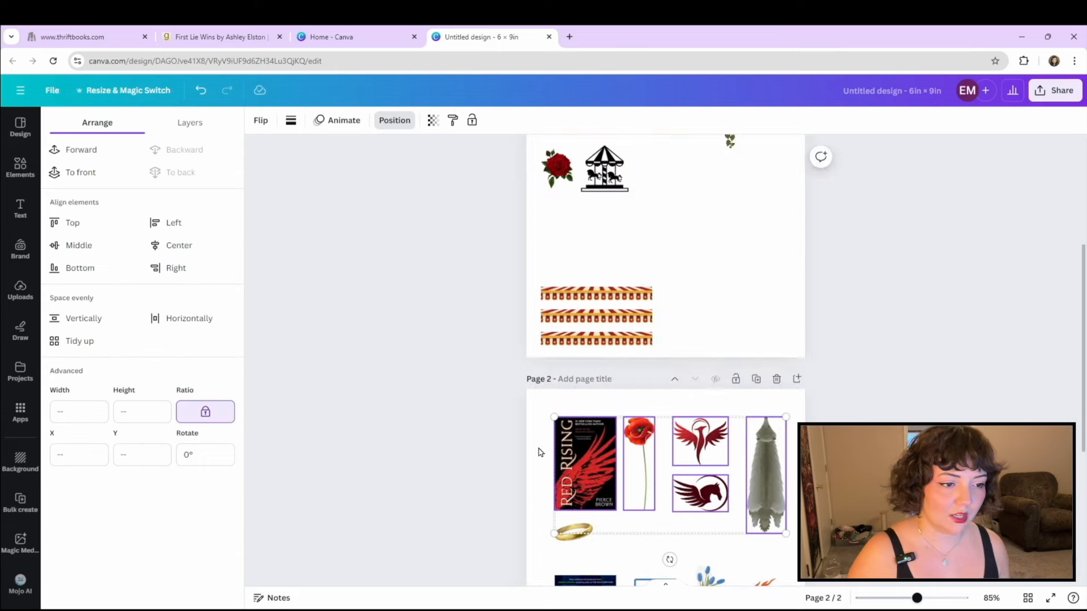
{"action": "left_click_drag", "start_coordinate": [694, 477], "coordinate": [744, 221]}
{"action": "scroll", "coordinate": [708, 235], "scroll_direction": "down", "scroll_amount": 2}
{"action": "scroll", "coordinate": [714, 283], "scroll_direction": "up", "scroll_amount": 6}
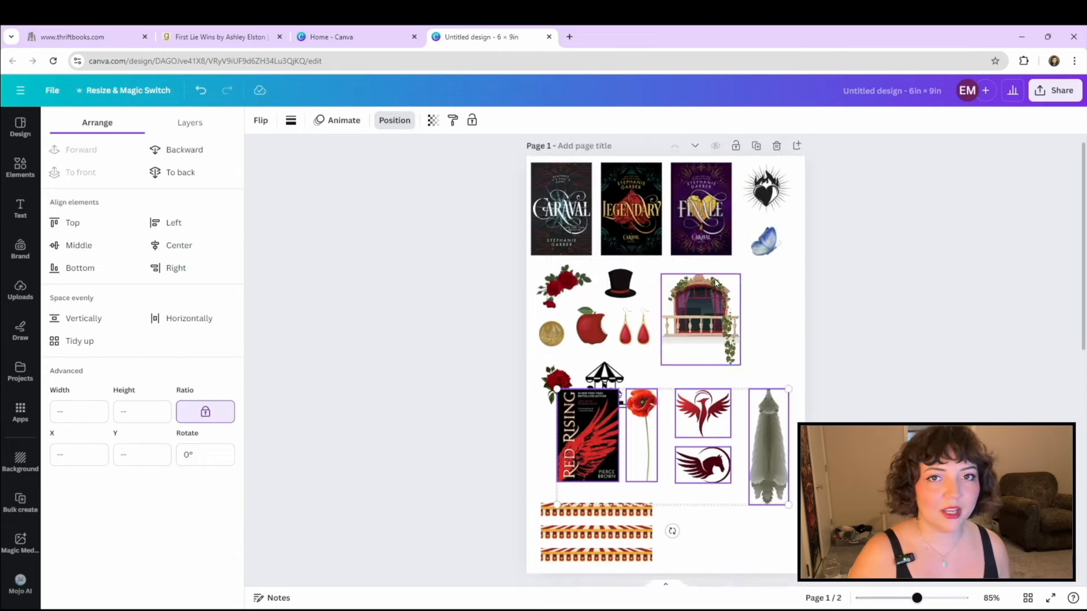
{"action": "left_click_drag", "start_coordinate": [762, 453], "coordinate": [778, 329]}
{"action": "left_click", "coordinate": [764, 385]}
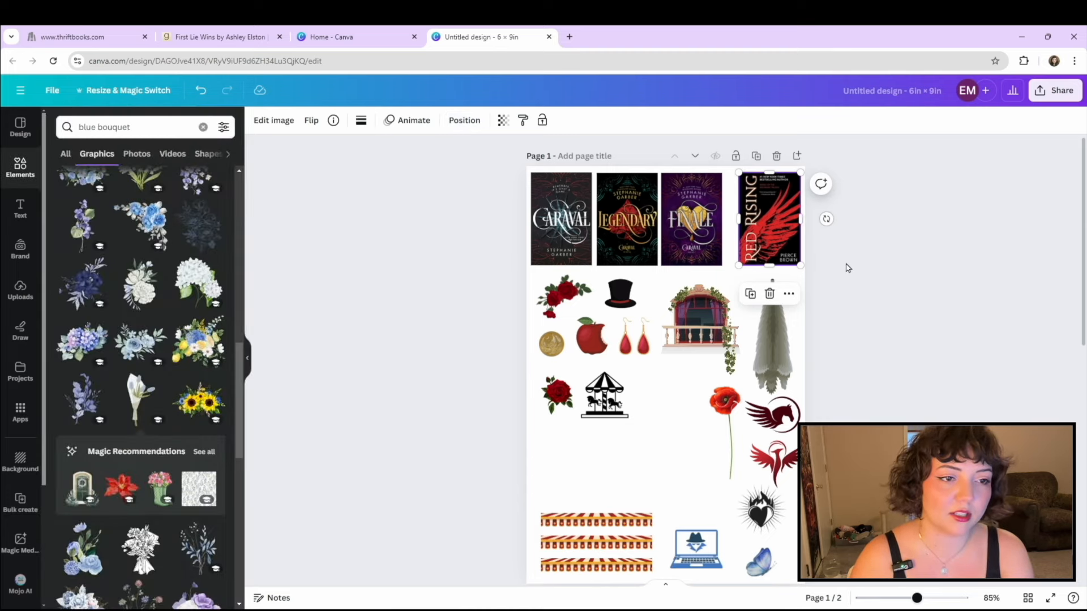
Step: Space the four book covers in page 1's top row evenly with Tidy up
{"action": "left_click", "coordinate": [848, 268]}
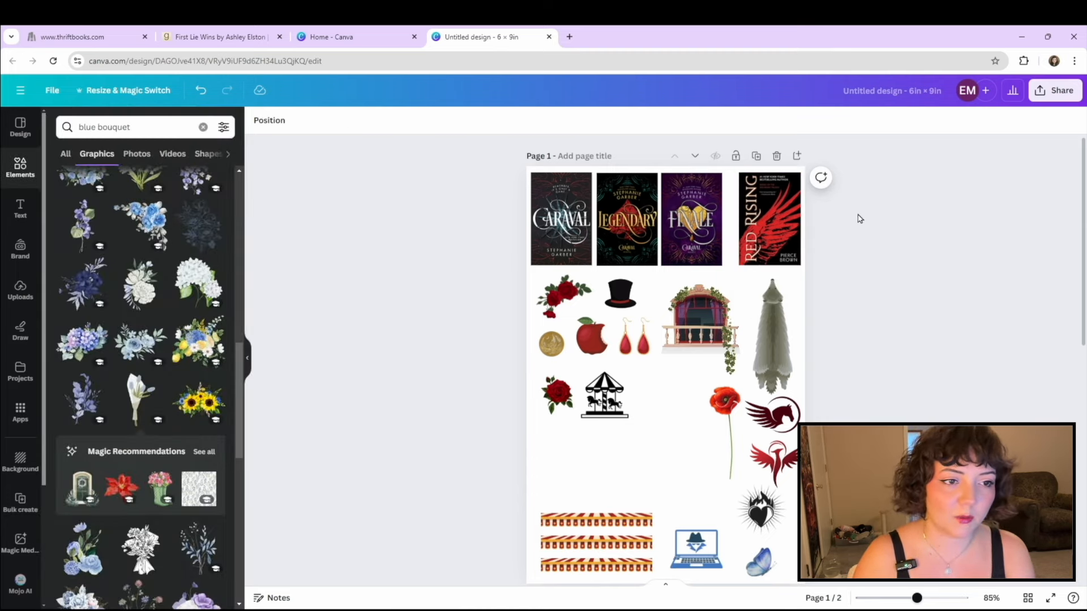
{"action": "left_click_drag", "start_coordinate": [813, 219], "coordinate": [633, 220]}
{"action": "left_click_drag", "start_coordinate": [507, 219], "coordinate": [481, 237]}
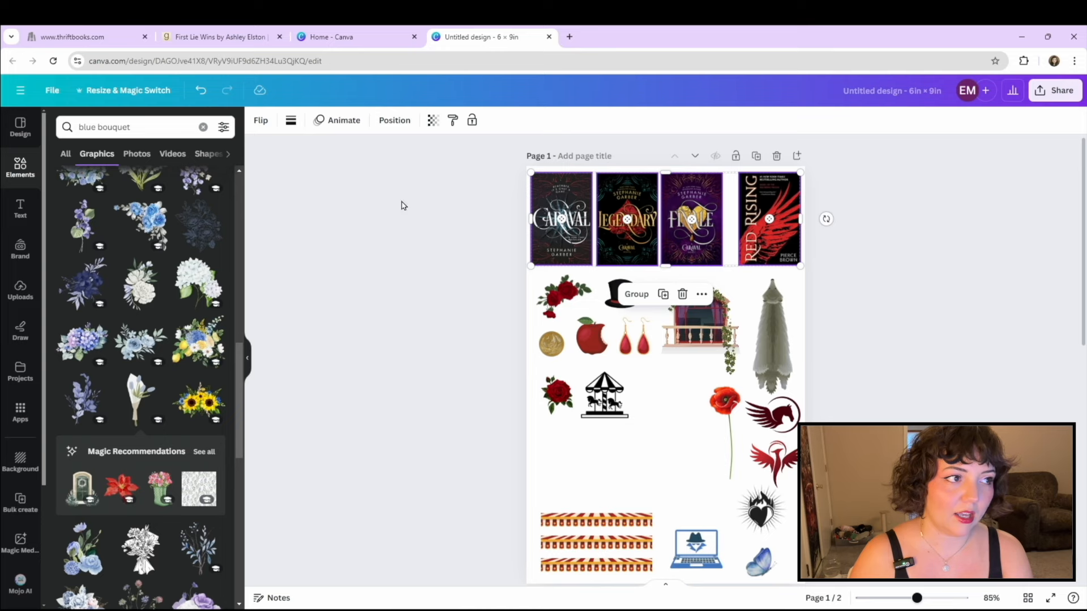
{"action": "left_click", "coordinate": [394, 120]}
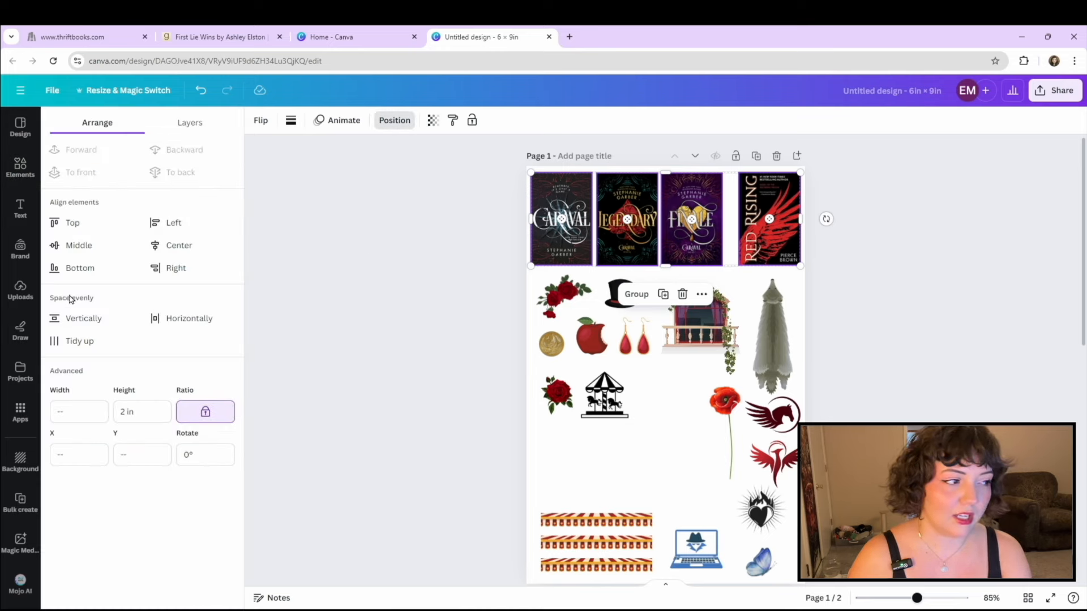
{"action": "left_click", "coordinate": [82, 342]}
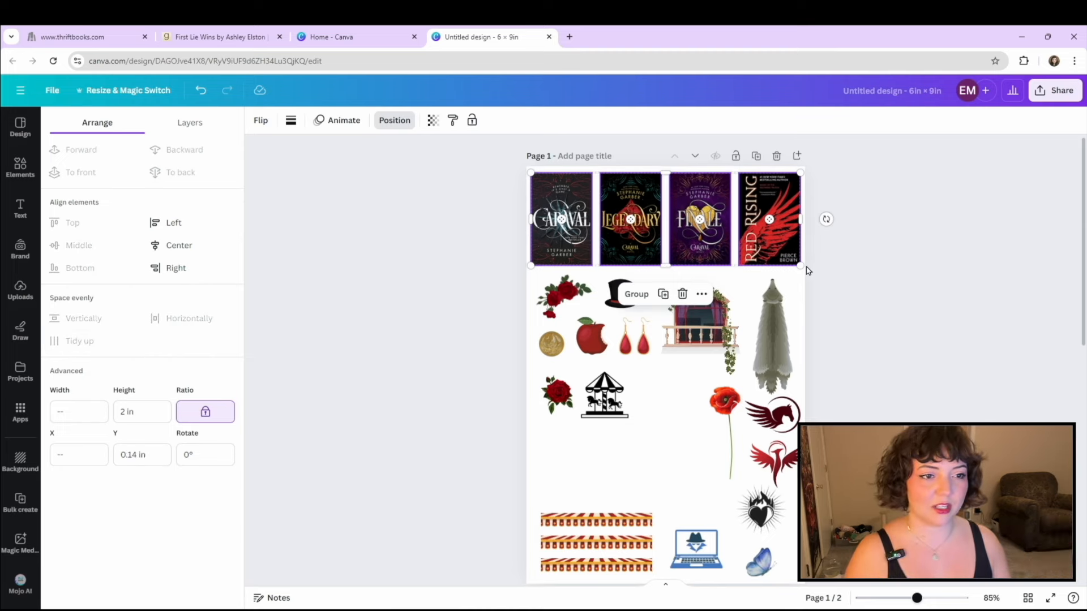
{"action": "left_click", "coordinate": [844, 283]}
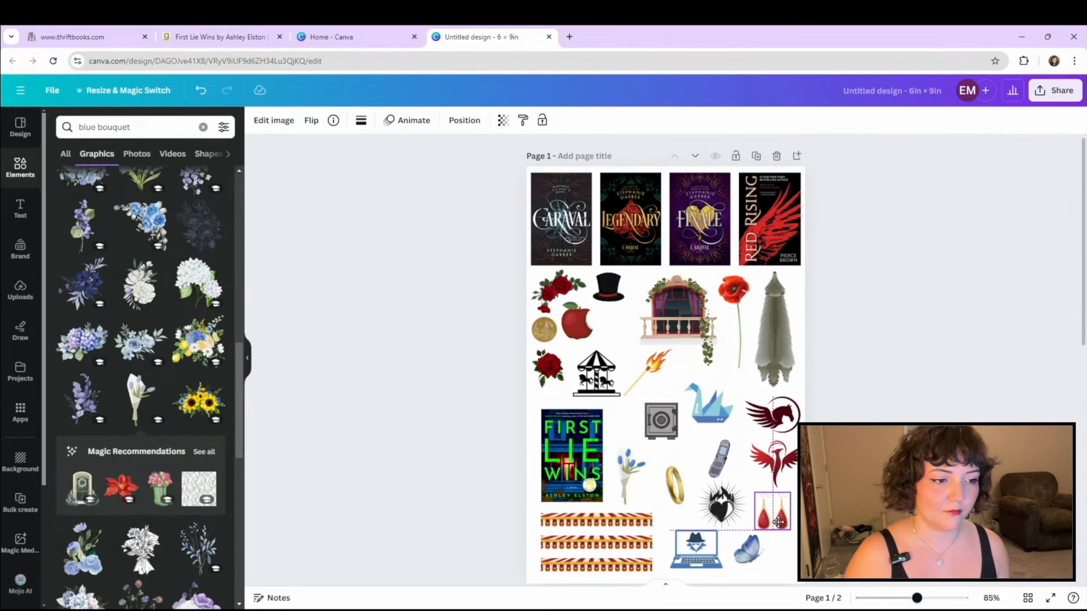
Step: Place the red earrings beside the flaming heart, above the butterfly on page 1
{"action": "left_click_drag", "start_coordinate": [765, 499], "coordinate": [777, 512]}
{"action": "key", "text": "Escape"}
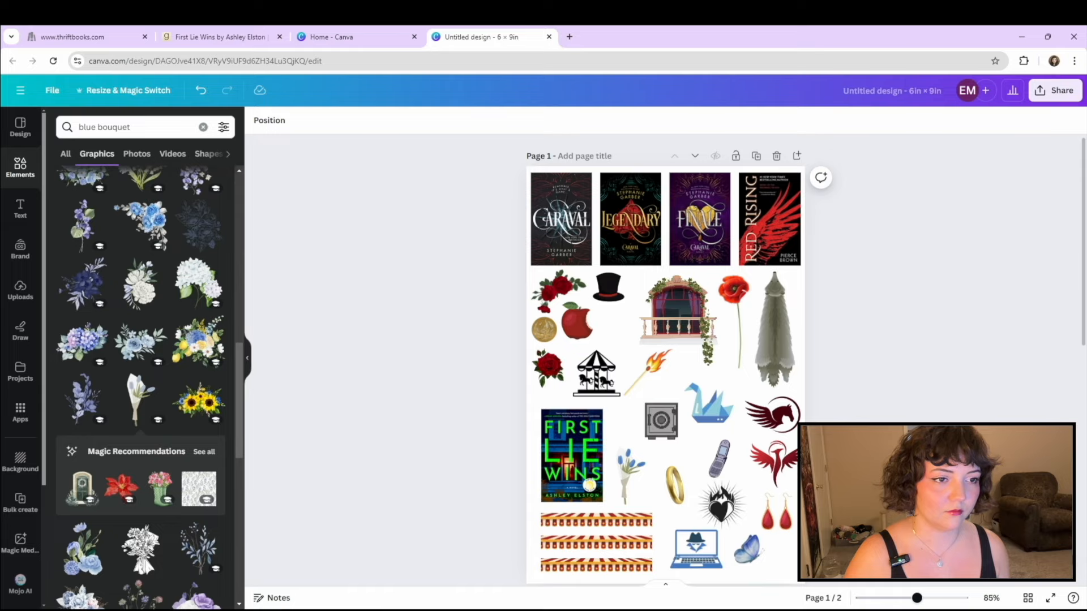
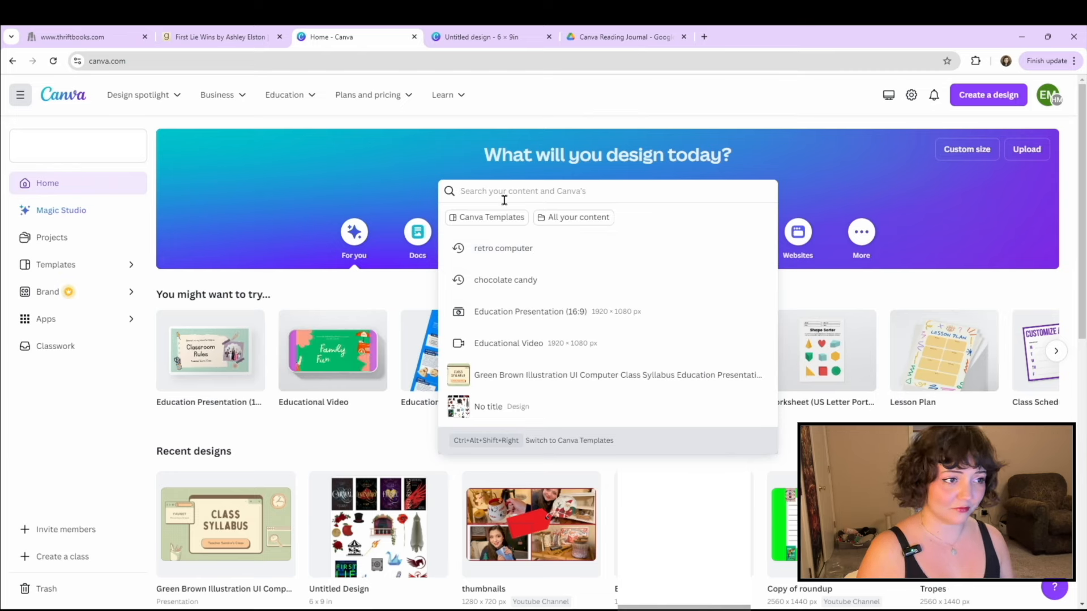
Step: Search Canva for "retro computer" and browse the matching designs and templates
{"action": "type", "text": "retro computer"}
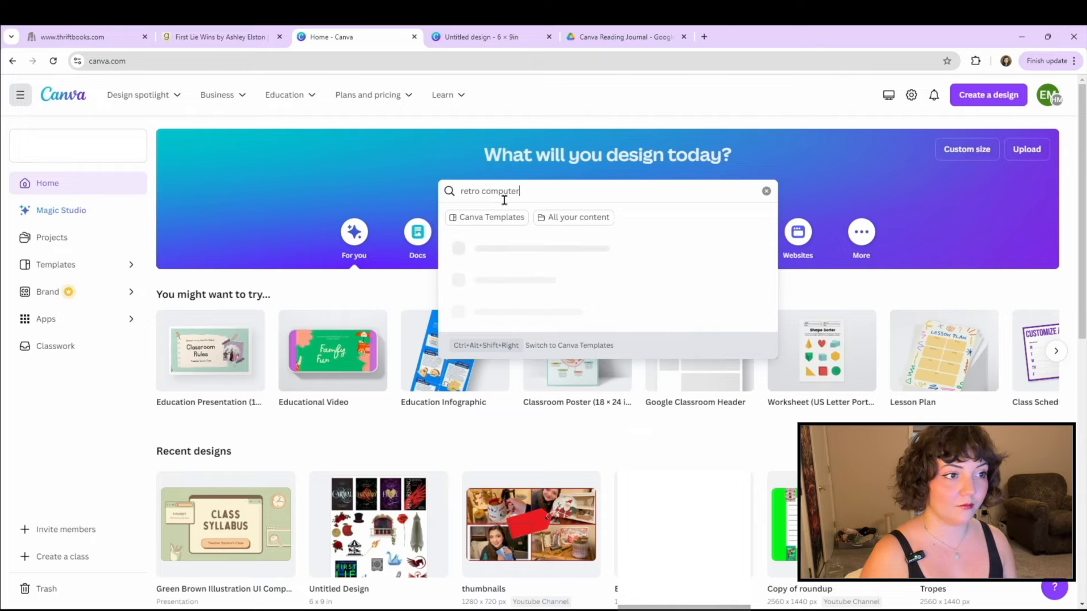
{"action": "key", "text": "Return"}
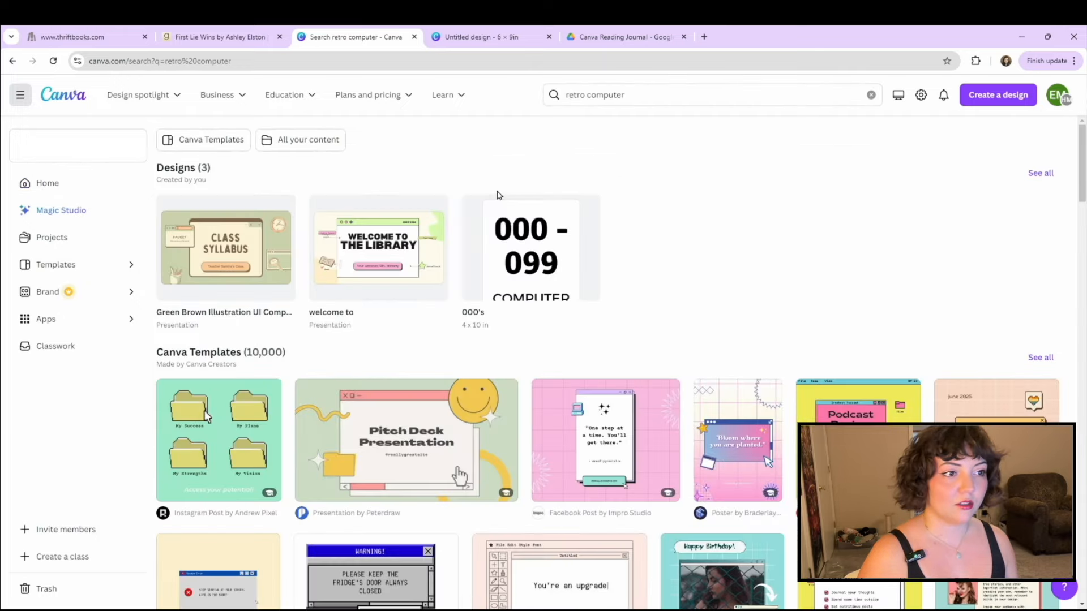
{"action": "scroll", "coordinate": [724, 220], "scroll_direction": "down", "scroll_amount": 4}
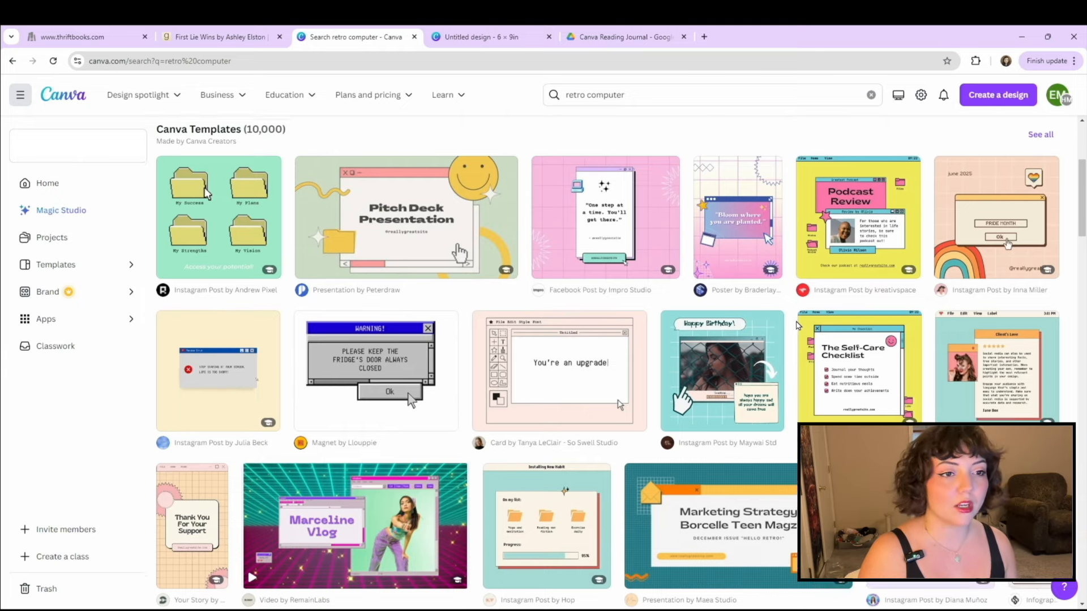
{"action": "scroll", "coordinate": [797, 320], "scroll_direction": "up", "scroll_amount": 4}
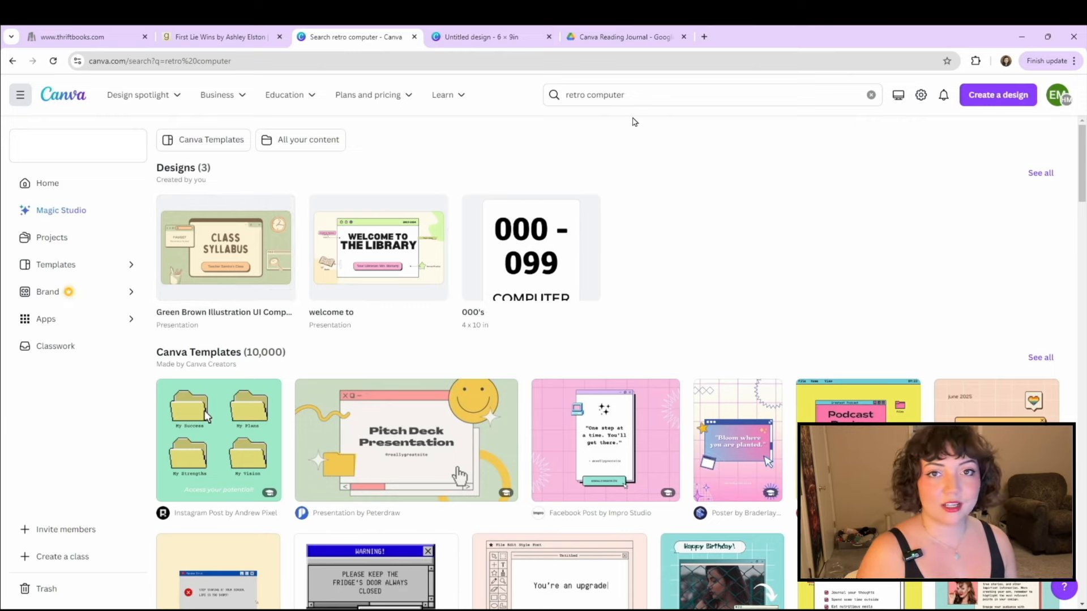
Step: Limit the results to Canva Templates in the Education resource type Presentations
{"action": "left_click", "coordinate": [213, 145]}
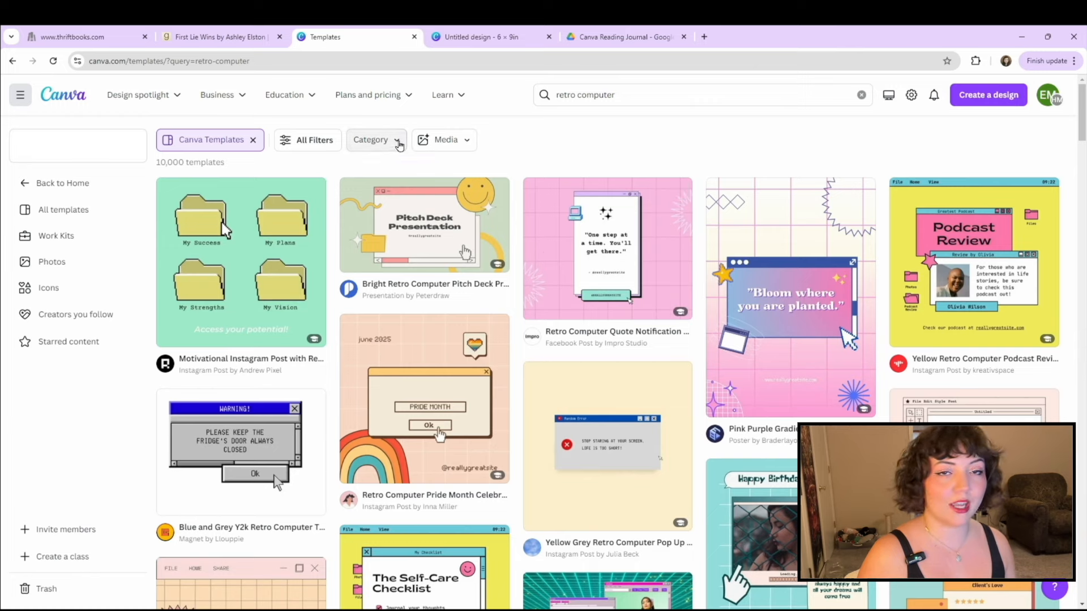
{"action": "left_click", "coordinate": [399, 145]}
{"action": "left_click", "coordinate": [399, 240]}
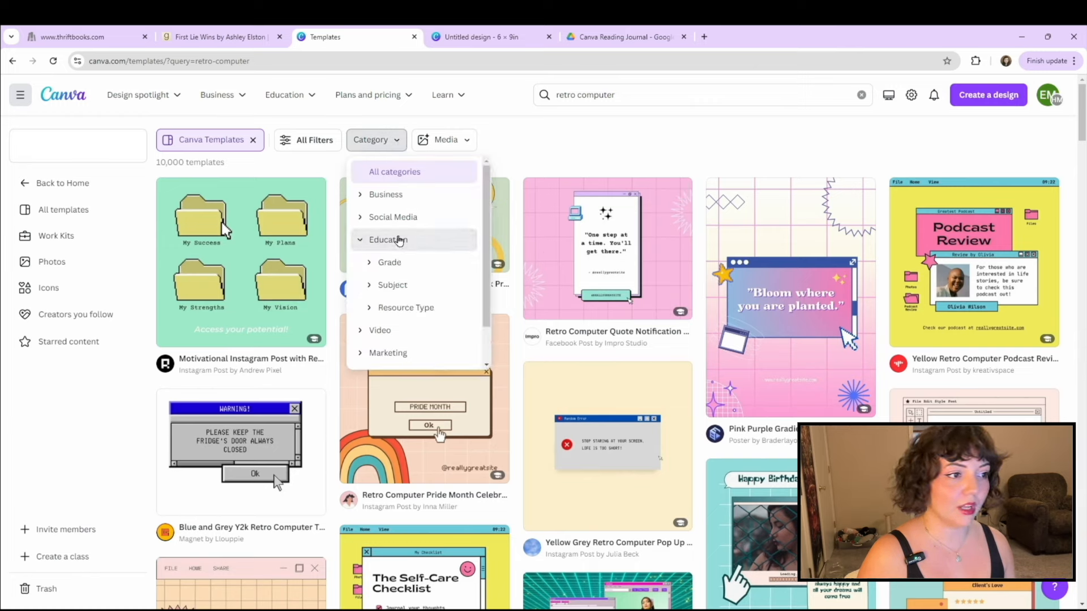
{"action": "left_click", "coordinate": [406, 307]}
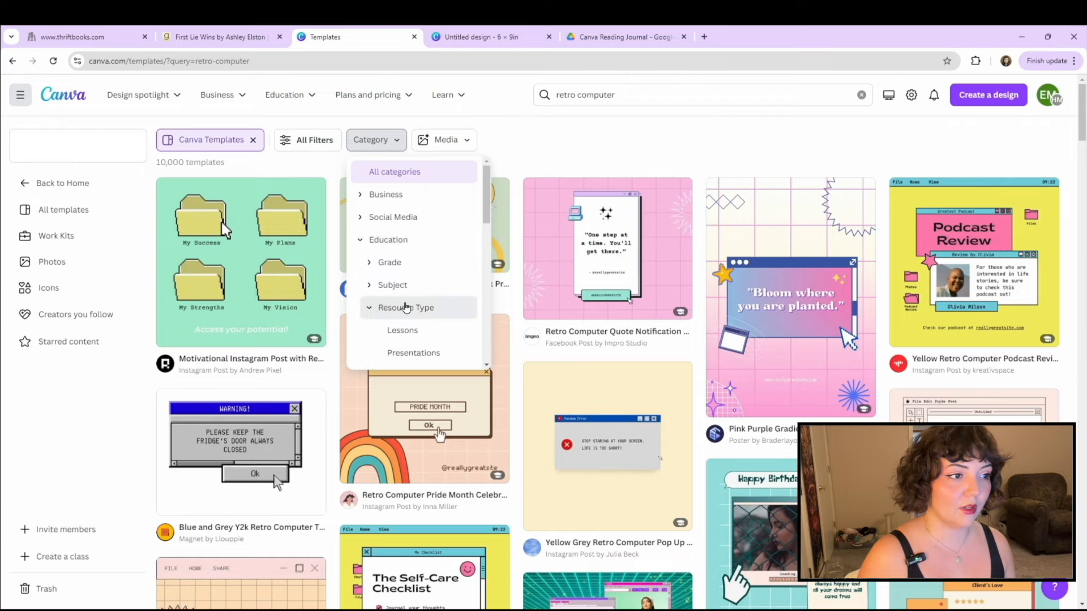
{"action": "scroll", "coordinate": [436, 280], "scroll_direction": "down", "scroll_amount": 2}
{"action": "left_click", "coordinate": [434, 240]}
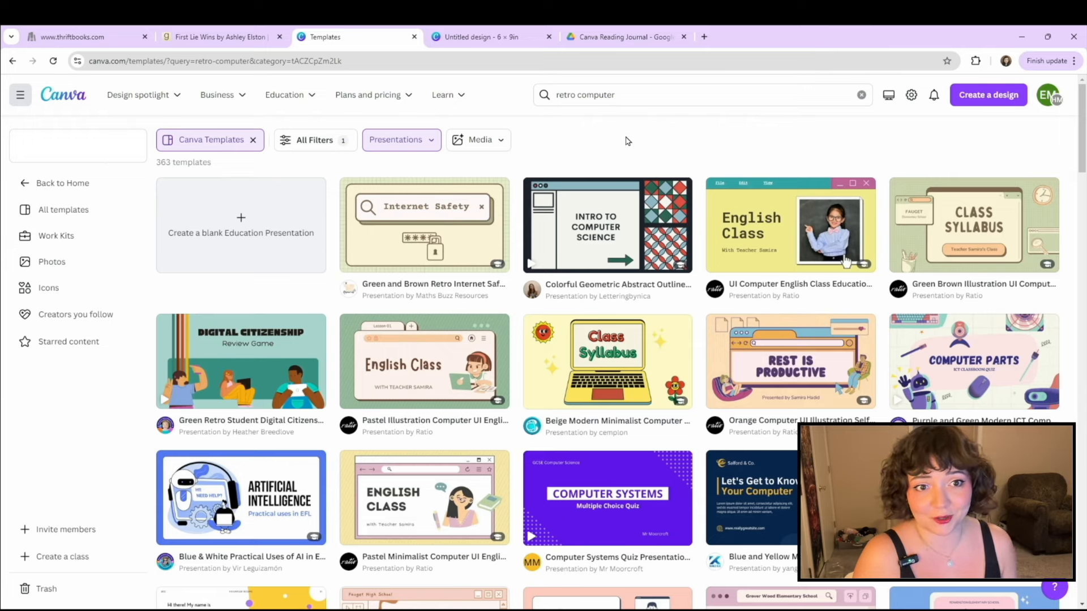
Step: Open the Green Brown Illustration UI Computer Class Syllabus presentation template for customizing
{"action": "mouse_move", "coordinate": [1000, 239]}
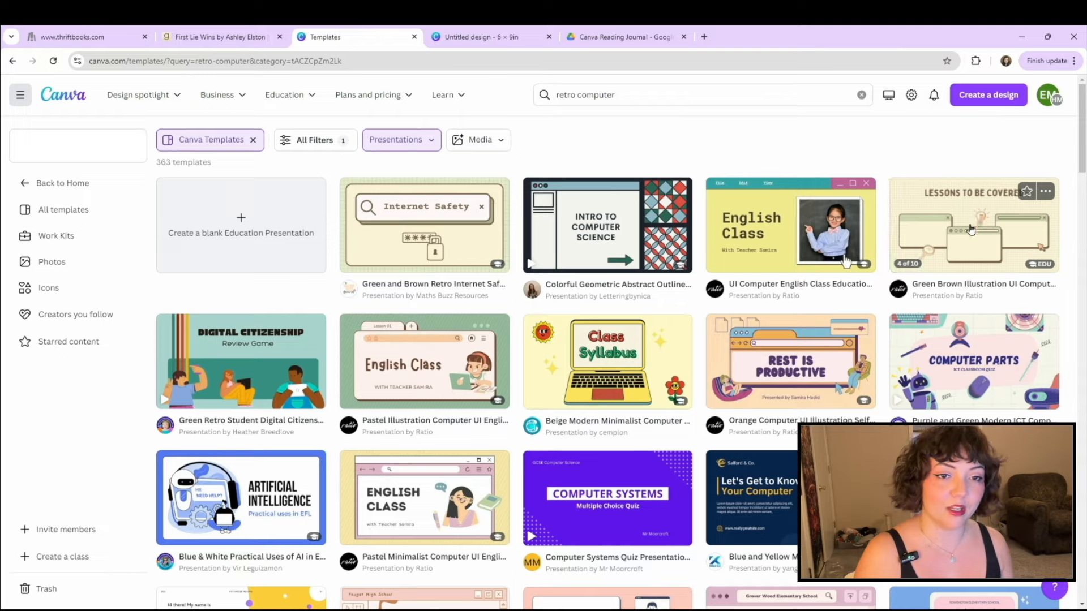
{"action": "left_click", "coordinate": [948, 212]}
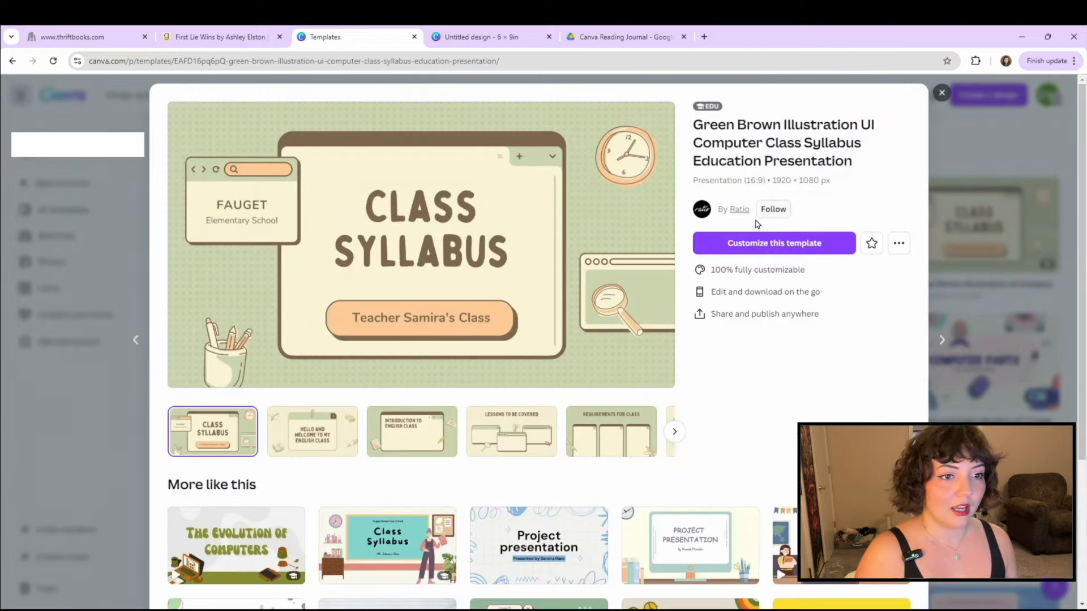
{"action": "left_click", "coordinate": [775, 247]}
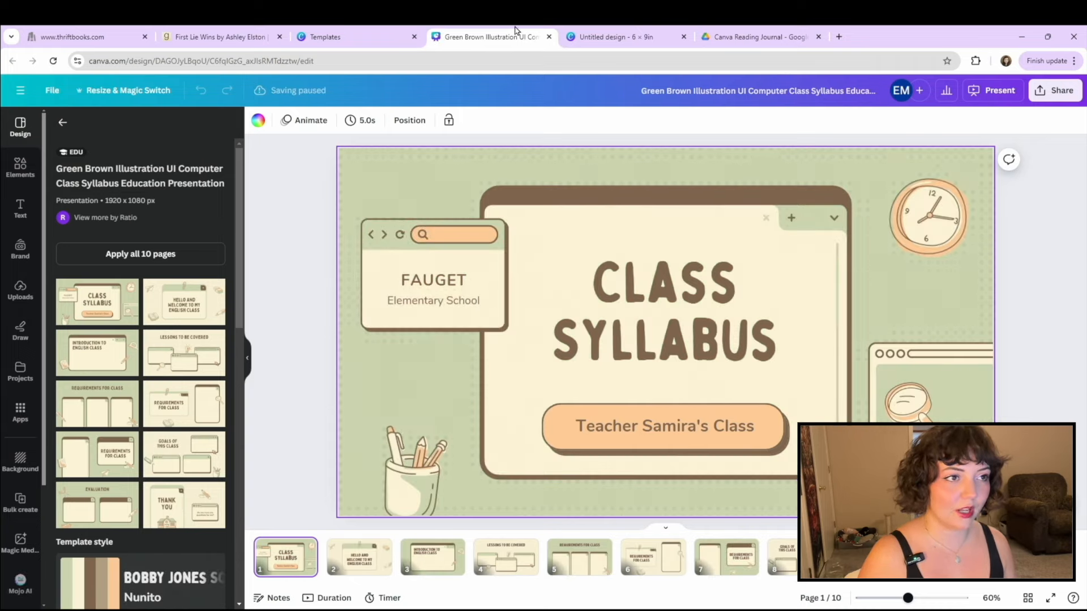
{"action": "left_click", "coordinate": [638, 35]}
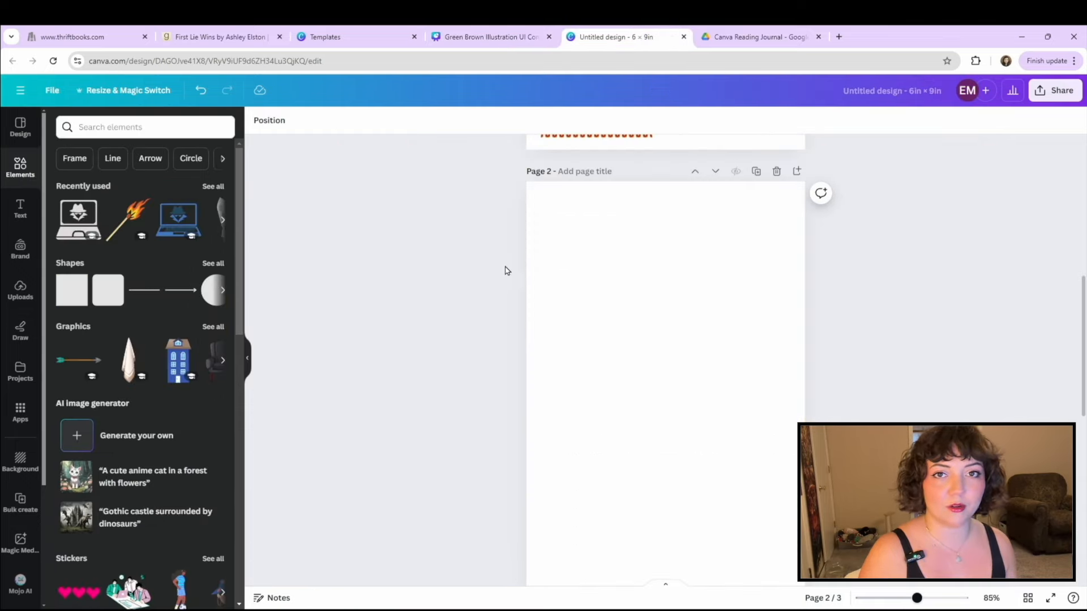
{"action": "left_click", "coordinate": [512, 34]}
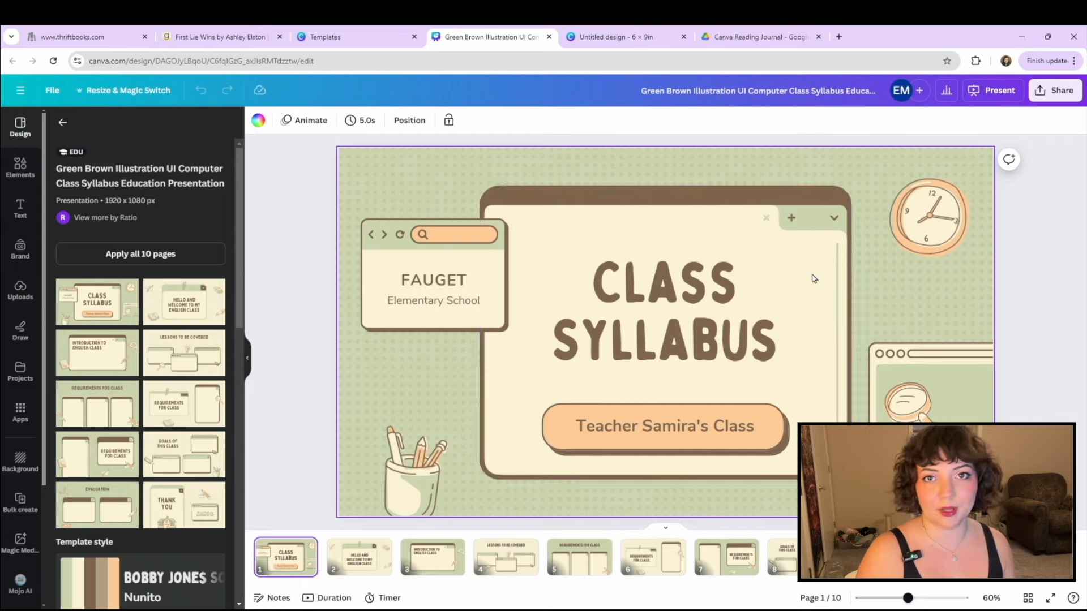
{"action": "left_click", "coordinate": [588, 36]}
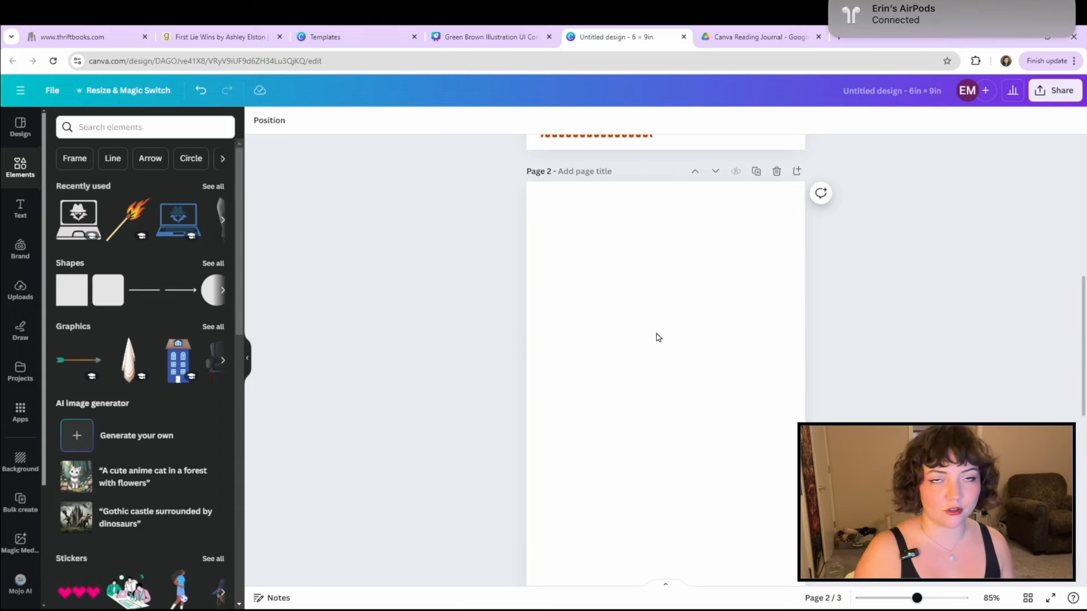
{"action": "left_click", "coordinate": [503, 31]}
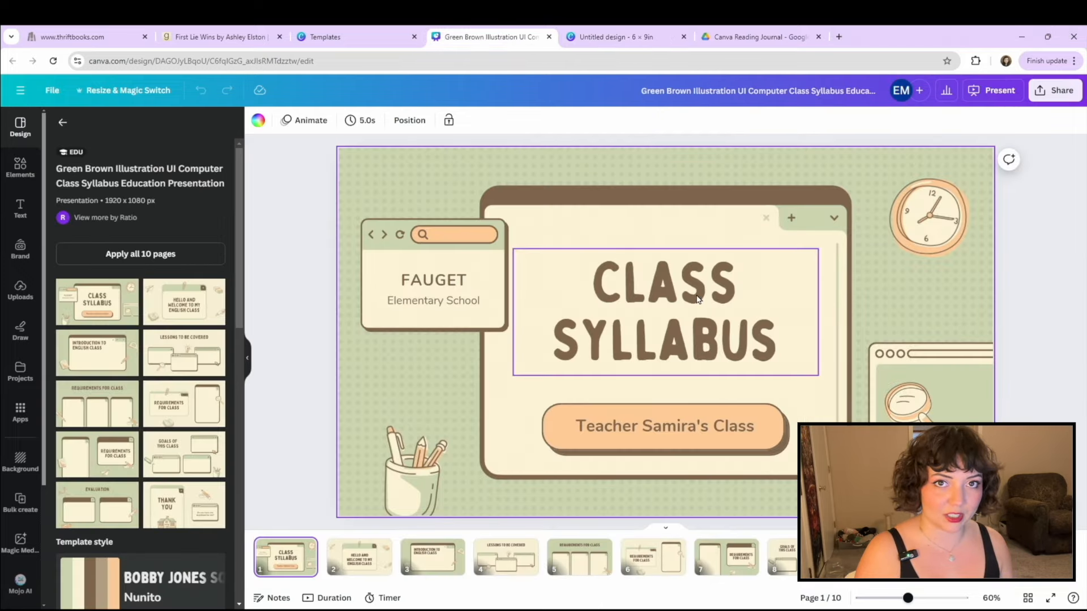
{"action": "left_click", "coordinate": [644, 36]}
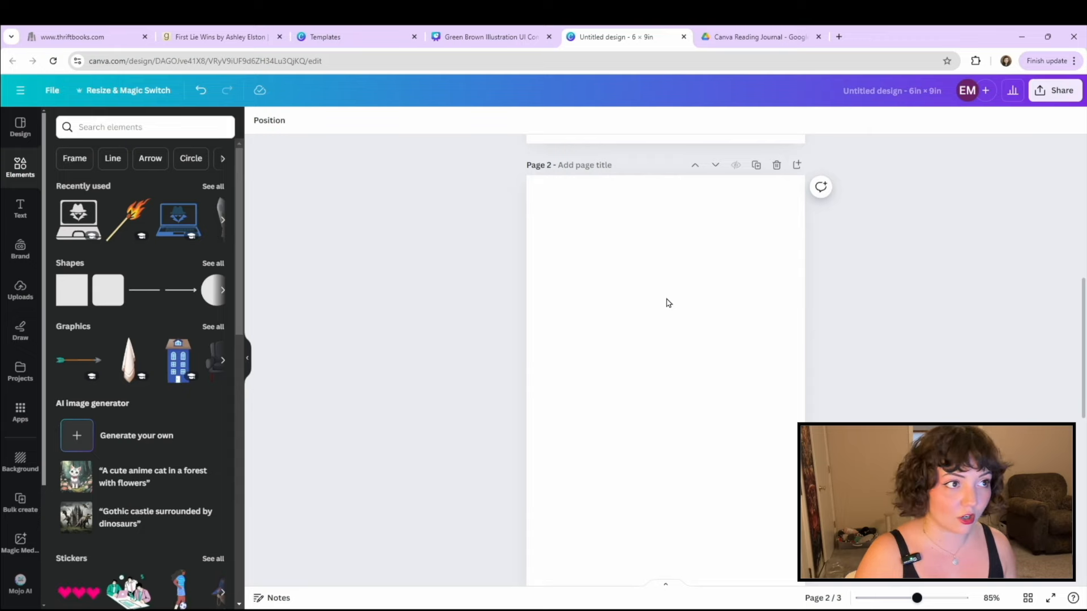
Step: Delete the dotted pattern and the green background from the template's Class Syllabus page
{"action": "left_click", "coordinate": [479, 37]}
{"action": "left_click", "coordinate": [505, 171]}
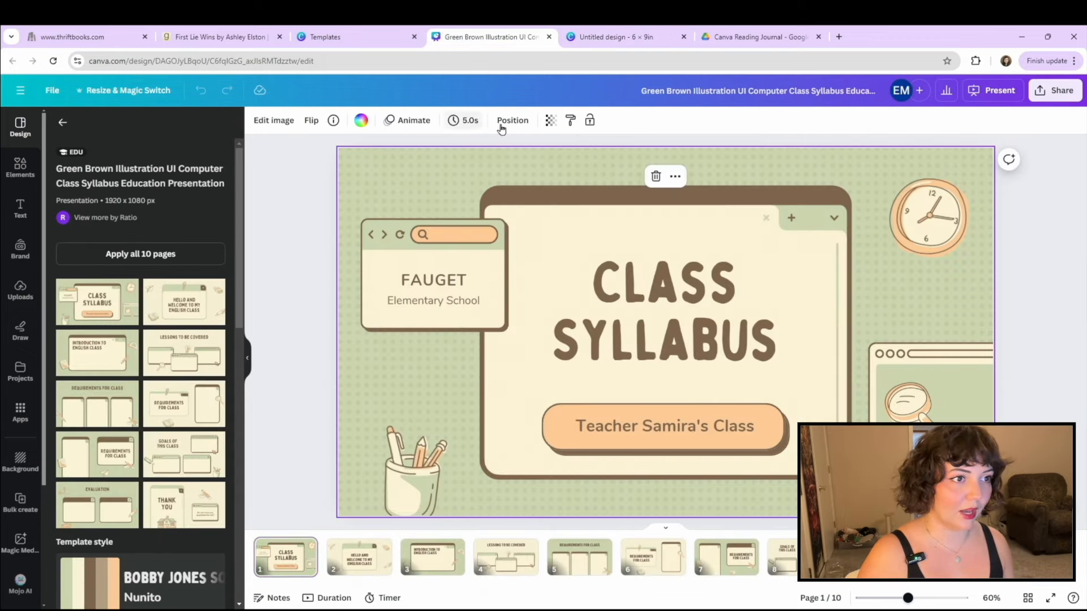
{"action": "key", "text": "Delete"}
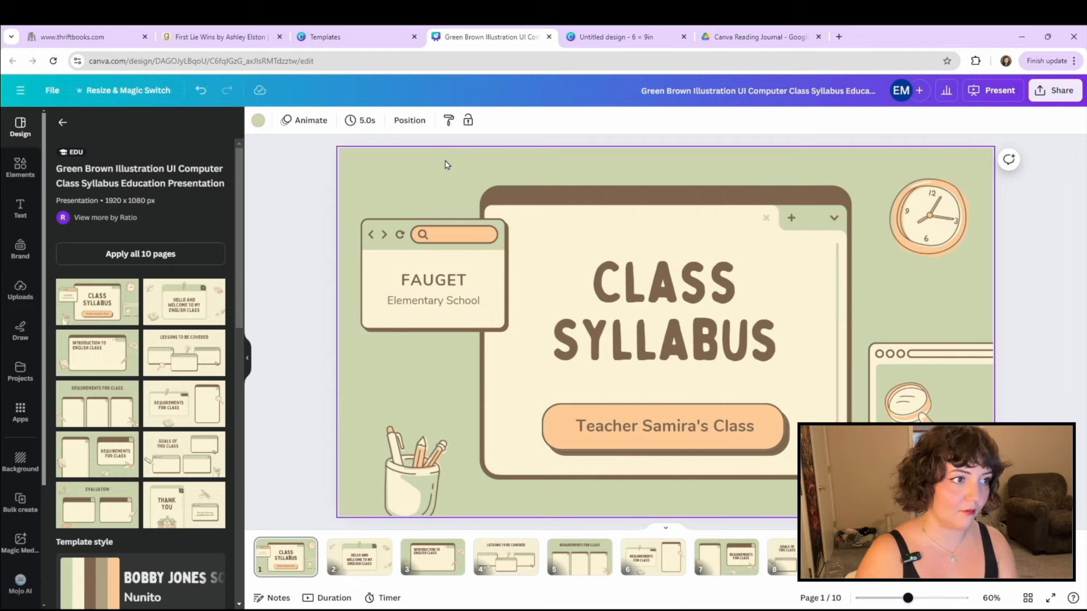
{"action": "key", "text": "Delete"}
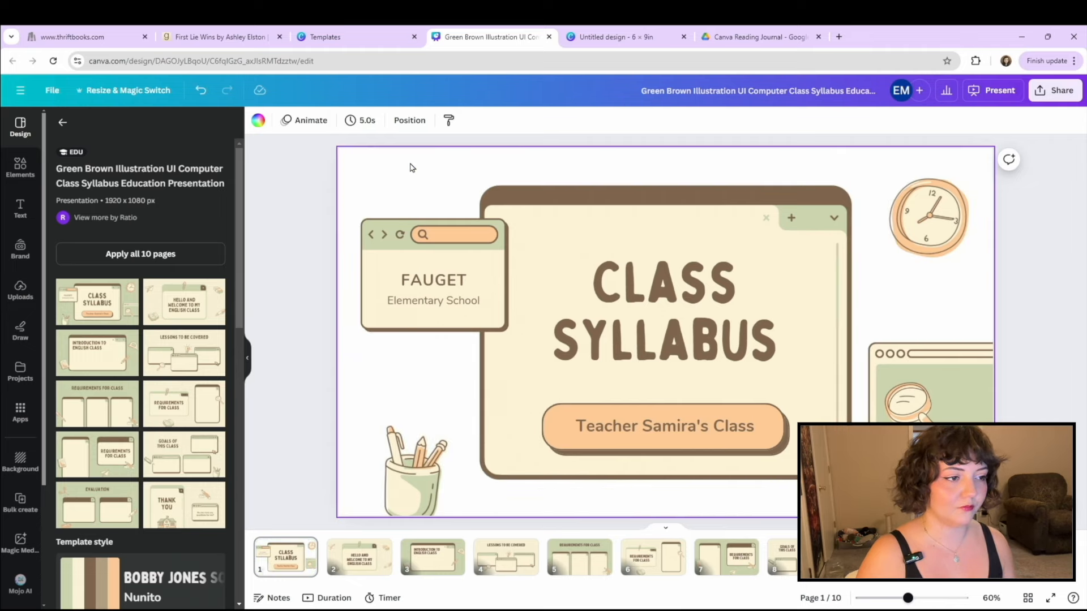
Step: Copy the small FAUGET Elementary School browser window with its text from the template onto blank page 2 of the 6 × 9 in design
{"action": "left_click_drag", "start_coordinate": [449, 373], "coordinate": [387, 210]}
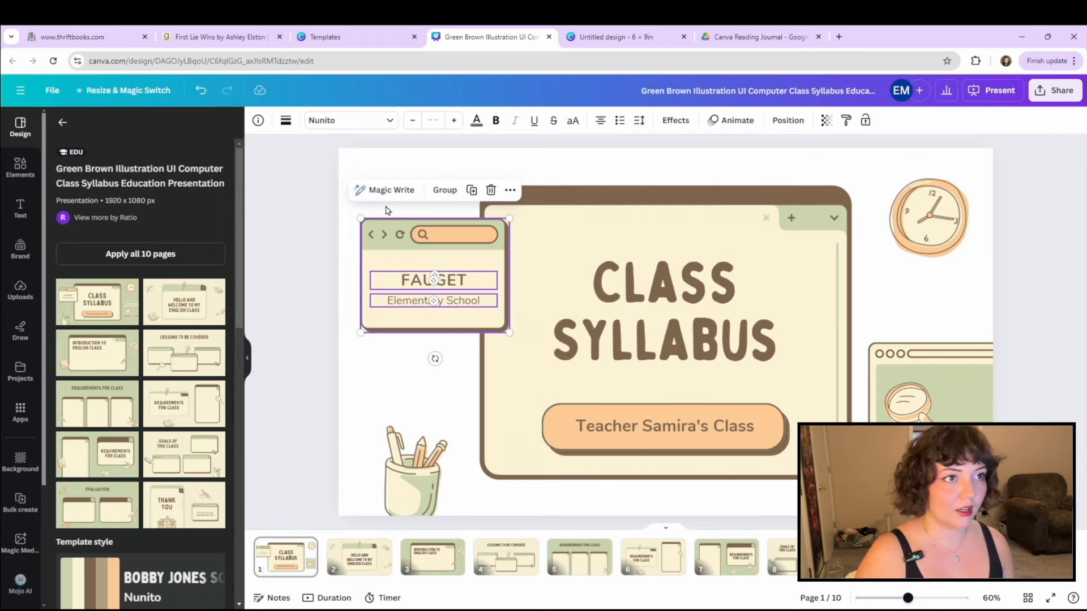
{"action": "left_click", "coordinate": [647, 33]}
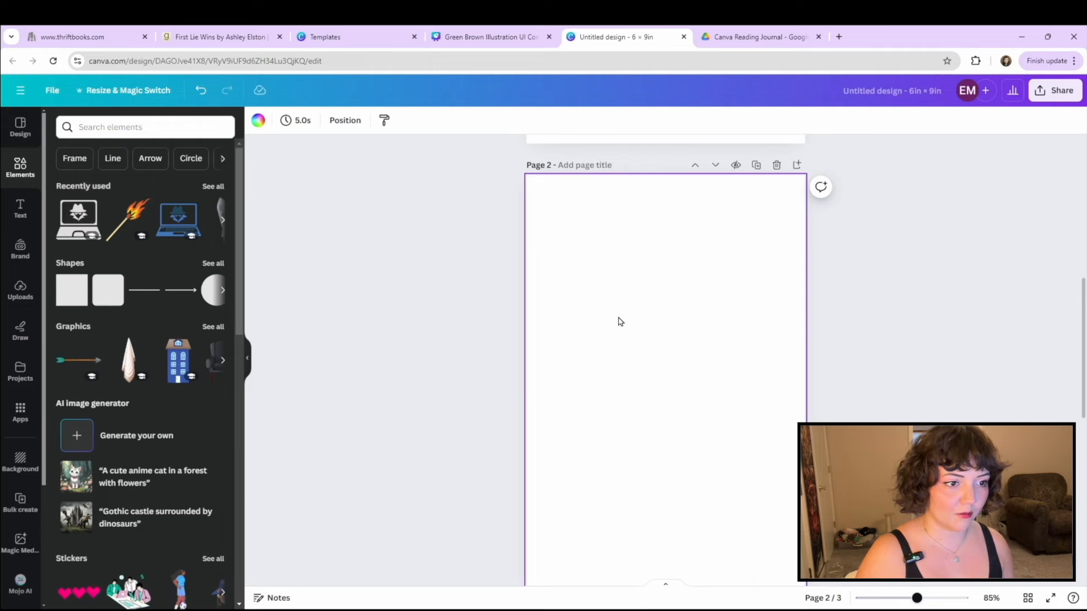
{"action": "key", "text": "ctrl+v"}
{"action": "left_click", "coordinate": [772, 475]}
Step: Shrink the pasted browser window together with its two text lines to about 2.3 × 1.8 in
{"action": "left_click", "coordinate": [738, 408]}
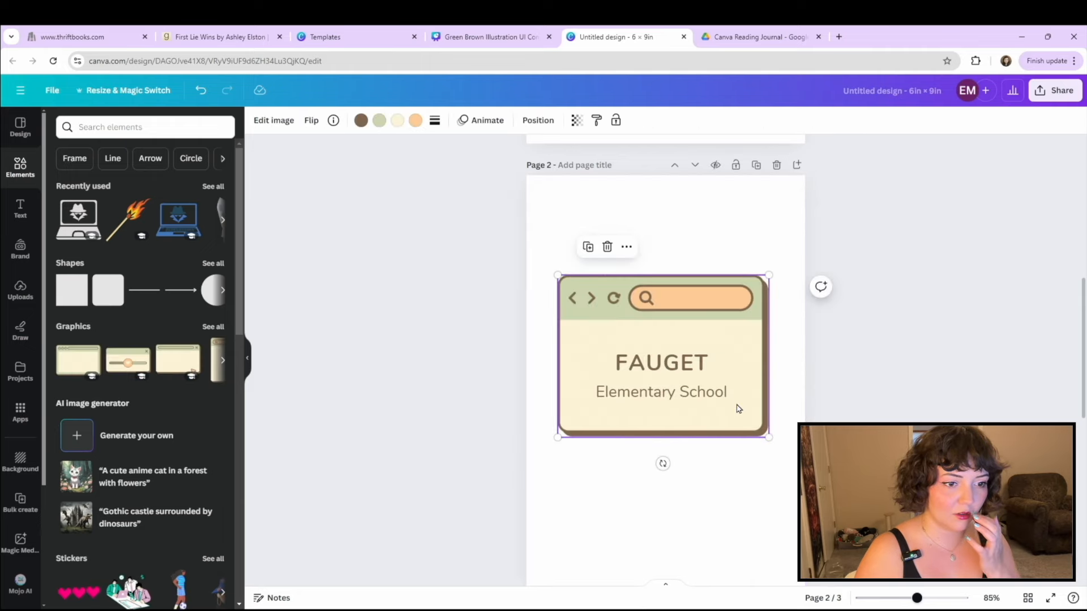
{"action": "left_click_drag", "start_coordinate": [748, 471], "coordinate": [723, 376]}
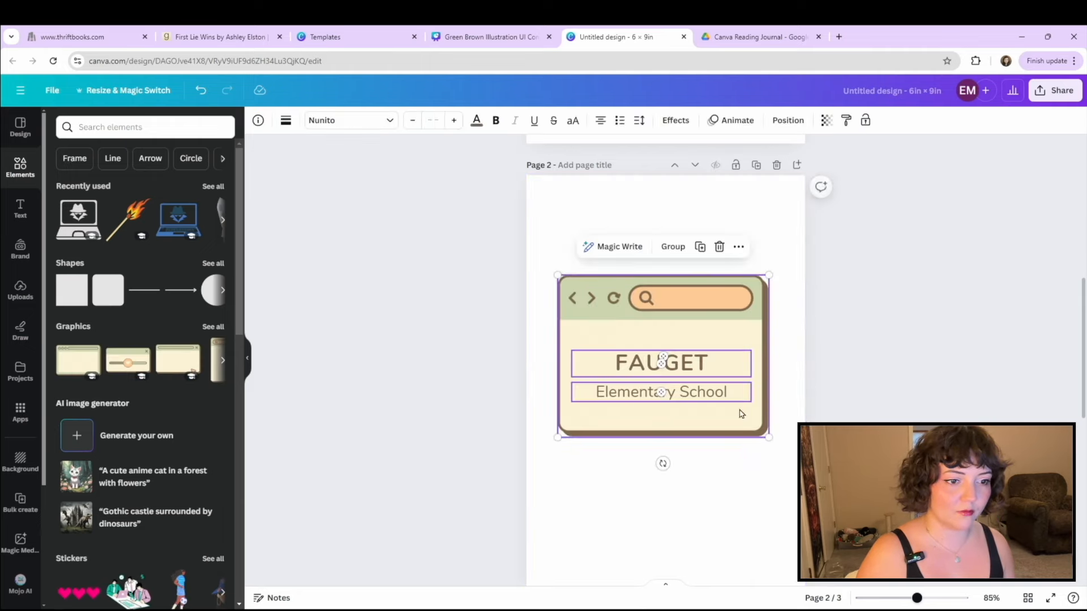
{"action": "left_click_drag", "start_coordinate": [769, 437], "coordinate": [691, 335]}
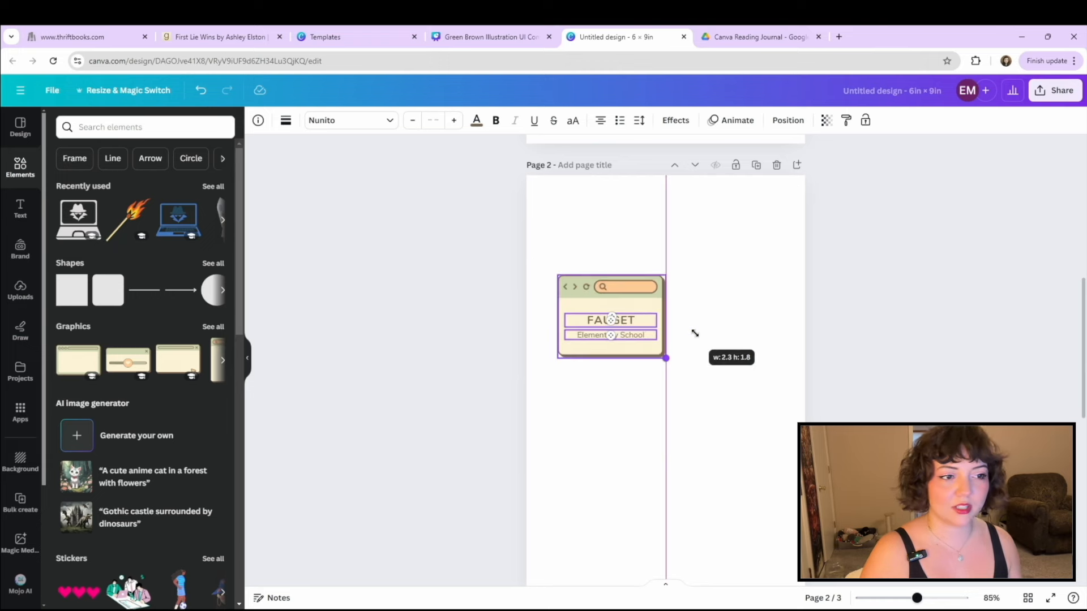
Step: Add the disco ball from a "pastel" graphics search to page 2, shrunk and placed above and to the right of the browser window
{"action": "left_click", "coordinate": [745, 349]}
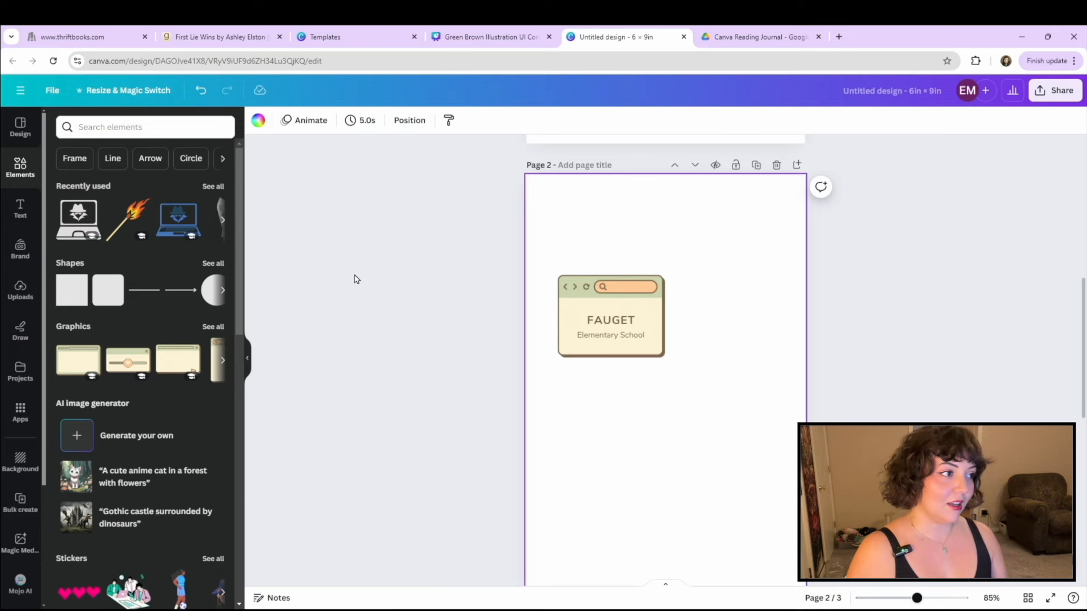
{"action": "left_click", "coordinate": [150, 135]}
{"action": "type", "text": "pastel"}
{"action": "key", "text": "Return"}
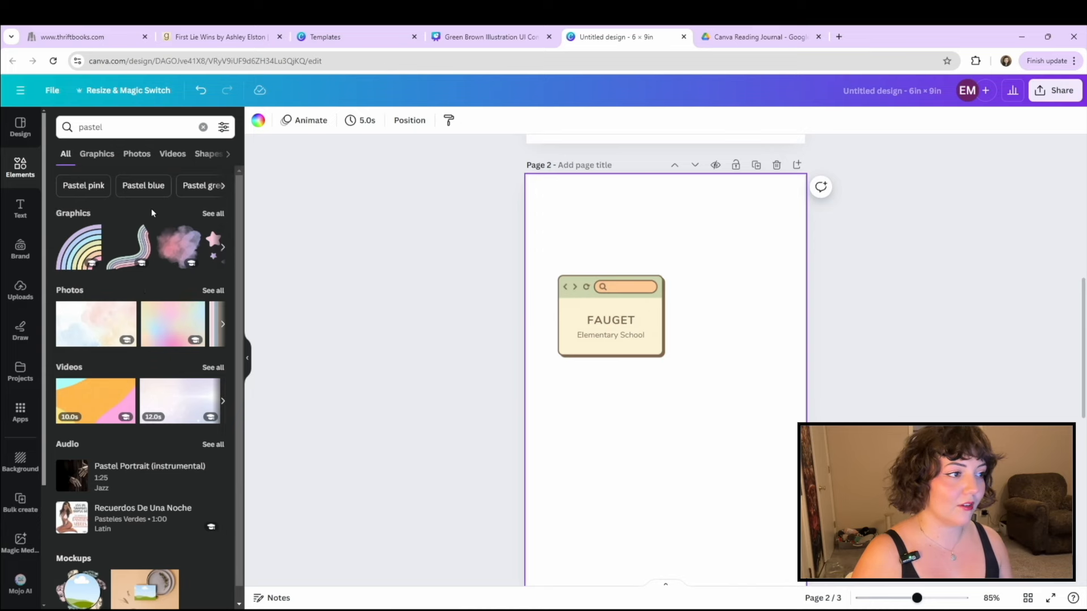
{"action": "left_click", "coordinate": [224, 215]}
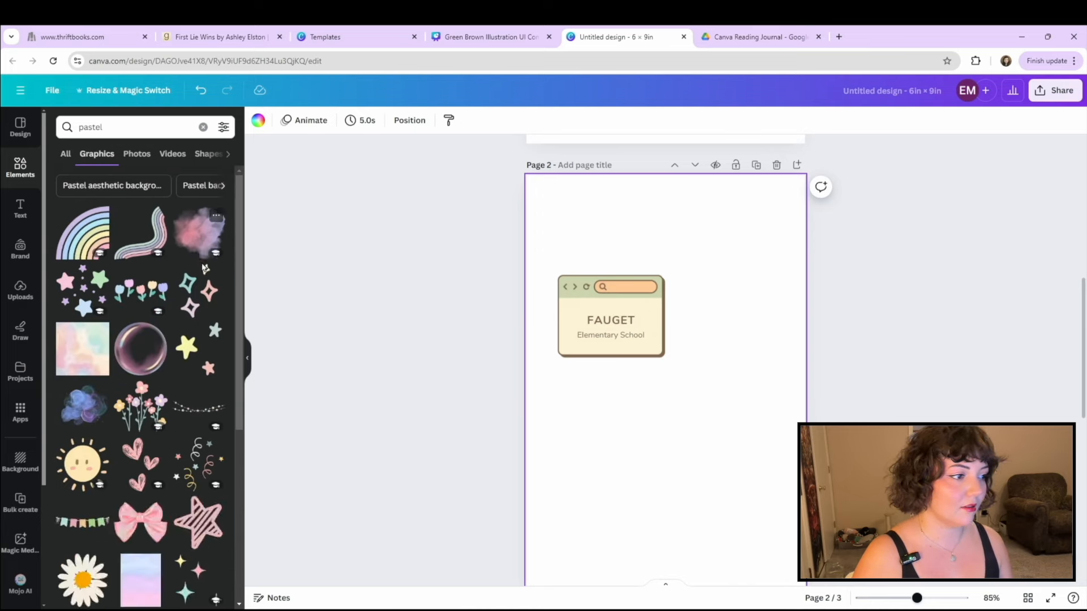
{"action": "scroll", "coordinate": [205, 268], "scroll_direction": "down", "scroll_amount": 2}
{"action": "scroll", "coordinate": [205, 268], "scroll_direction": "down", "scroll_amount": 5}
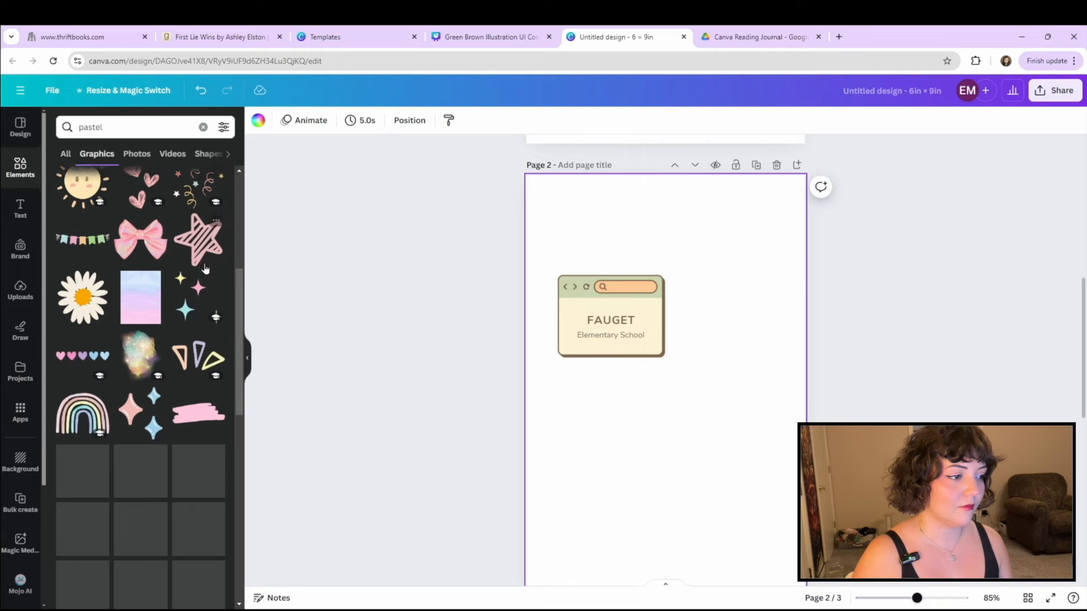
{"action": "scroll", "coordinate": [206, 253], "scroll_direction": "down", "scroll_amount": 6}
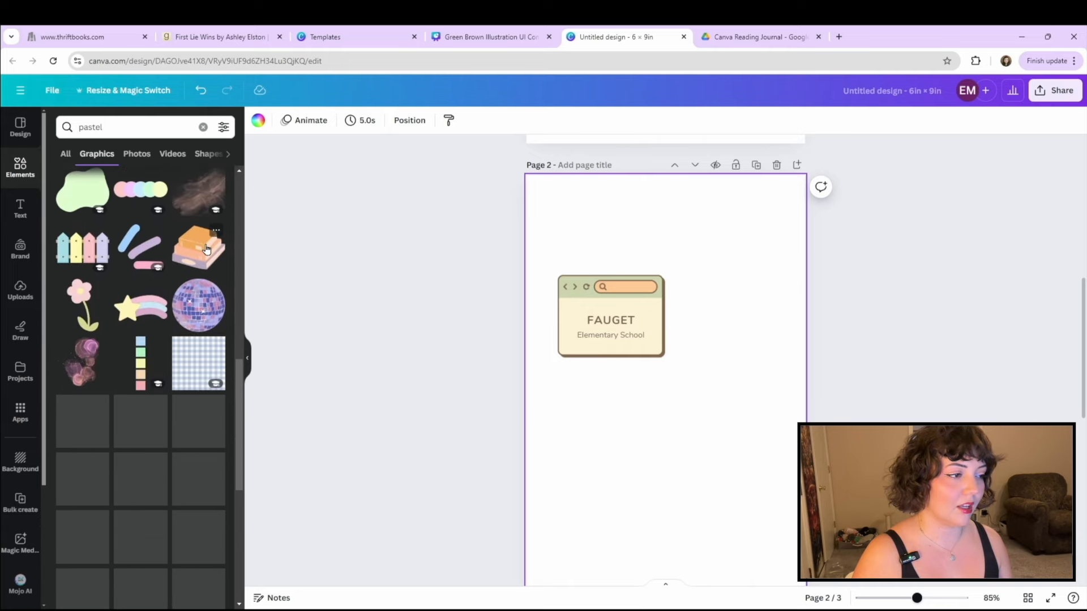
{"action": "left_click", "coordinate": [198, 309]}
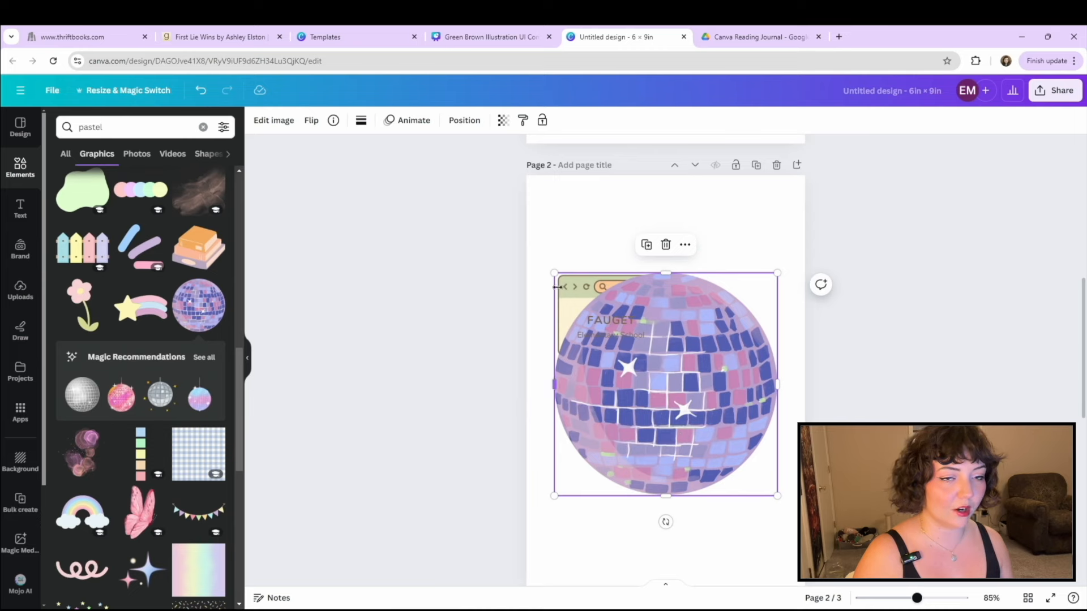
{"action": "left_click_drag", "start_coordinate": [554, 273], "coordinate": [693, 400]}
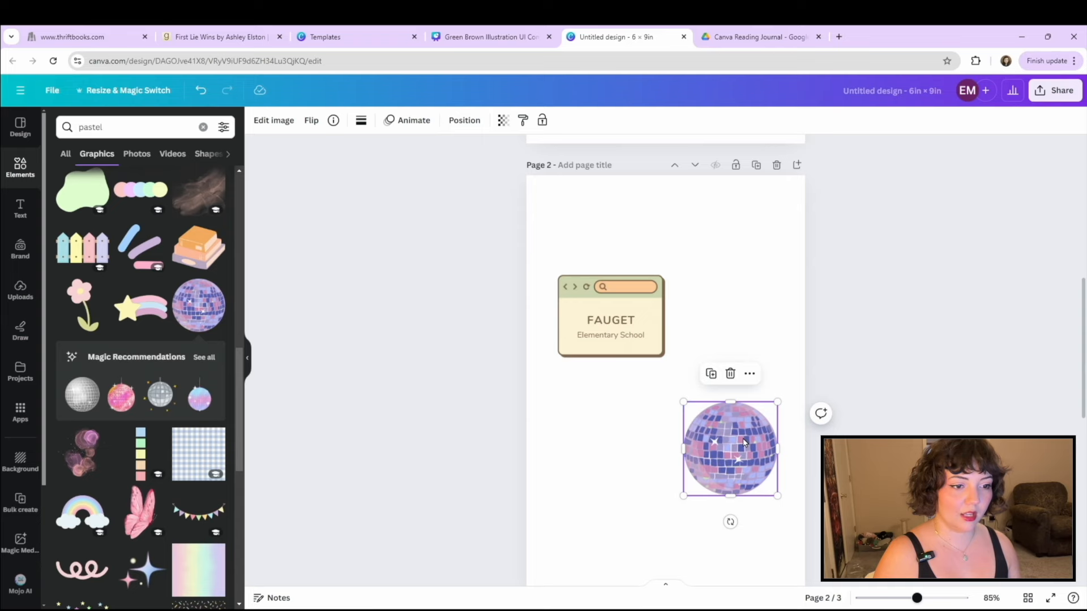
{"action": "left_click_drag", "start_coordinate": [723, 450], "coordinate": [719, 268]}
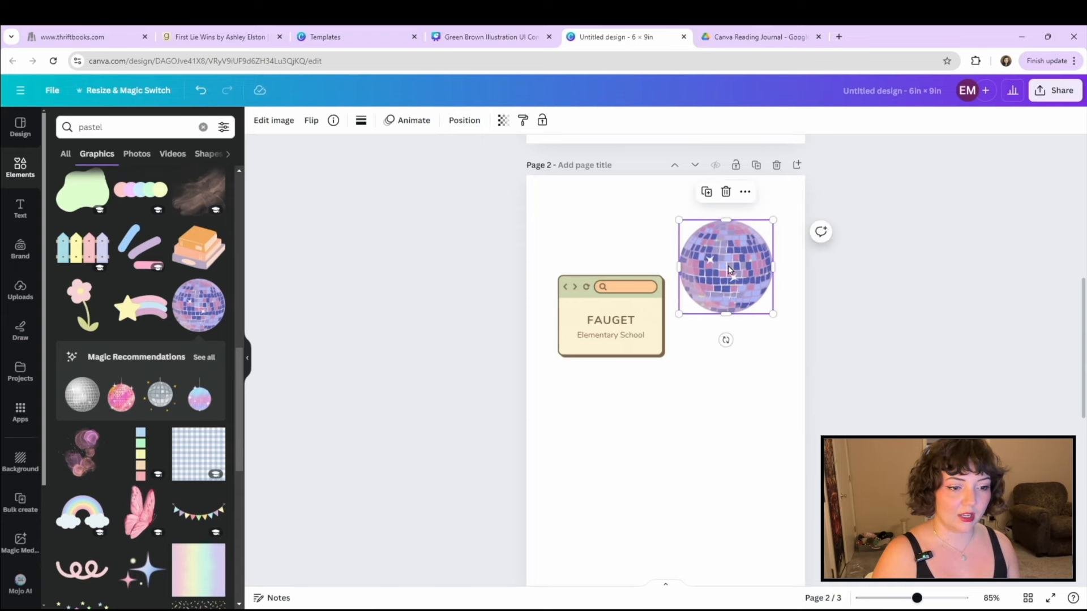
Step: Apply the disco ball's colors to page 2 repeatedly until the browser window has a blue title bar, pink search bar and pale lavender body
{"action": "right_click", "coordinate": [730, 270]}
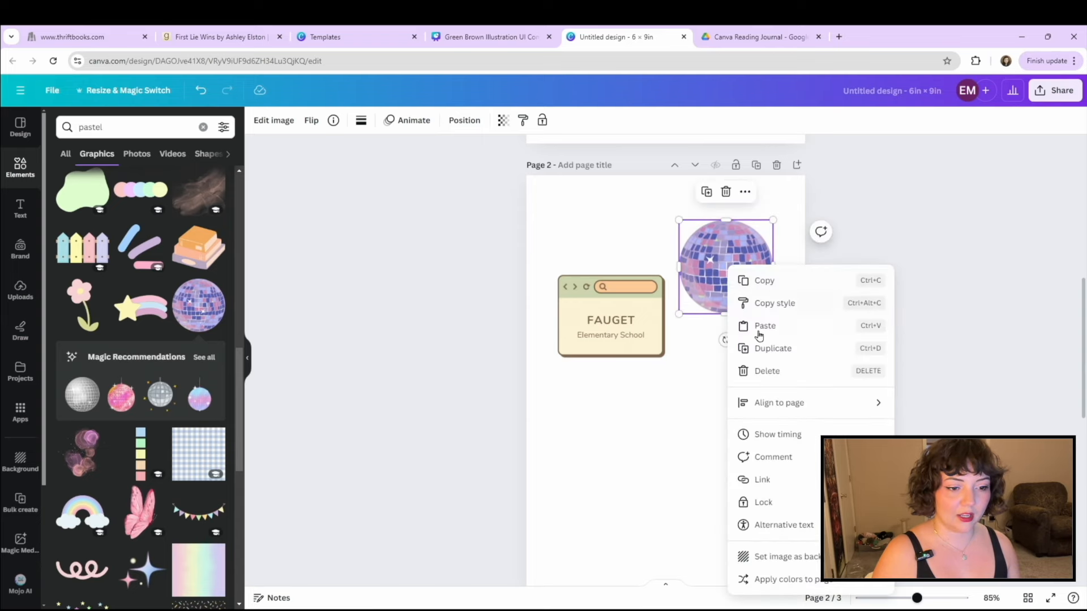
{"action": "left_click", "coordinate": [785, 580]}
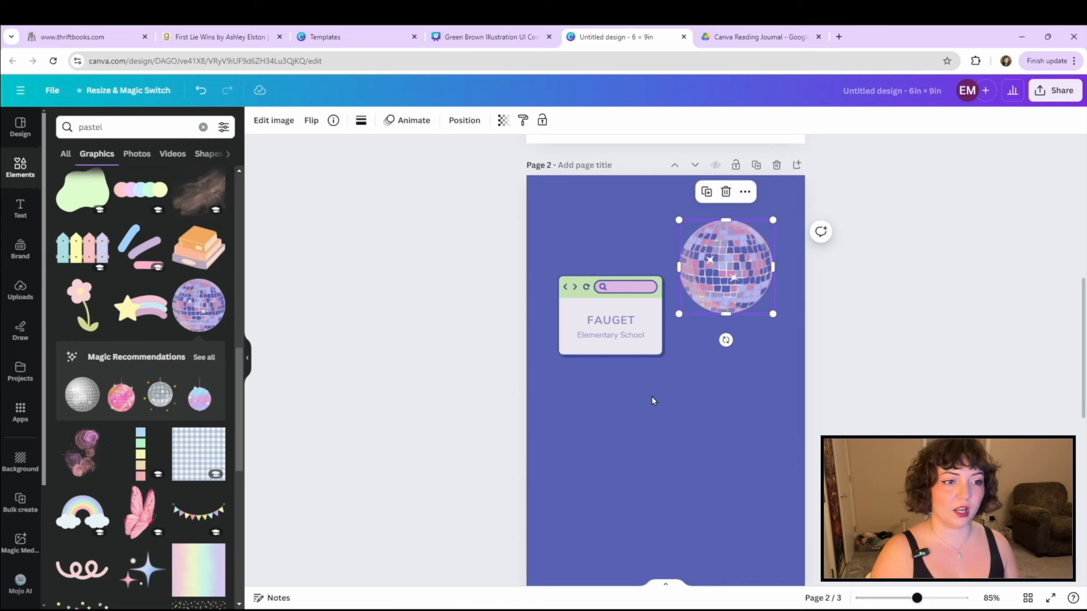
{"action": "right_click", "coordinate": [716, 266]}
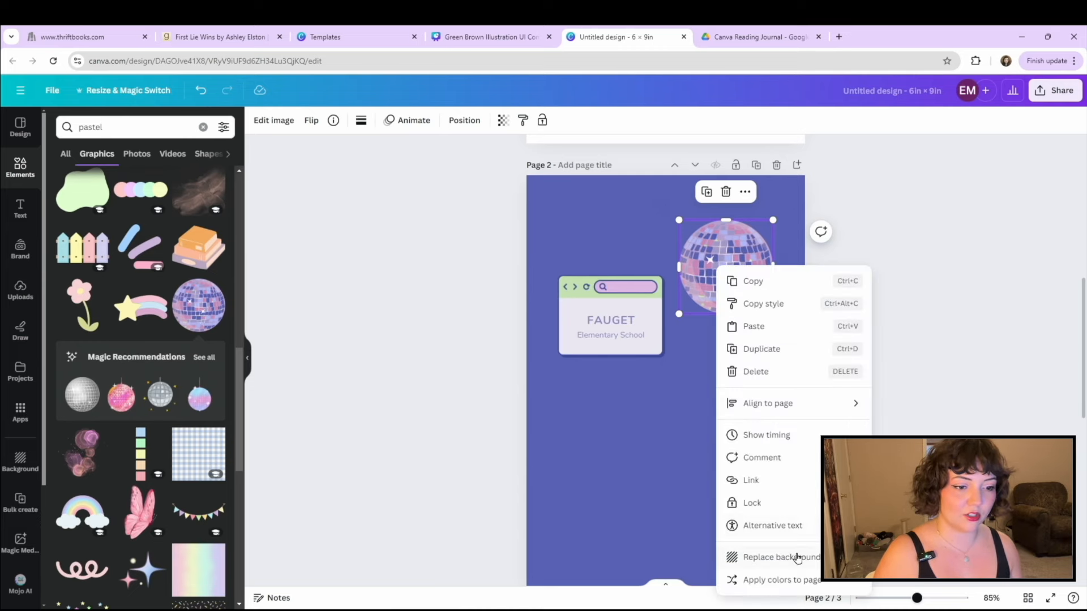
{"action": "left_click", "coordinate": [784, 581]}
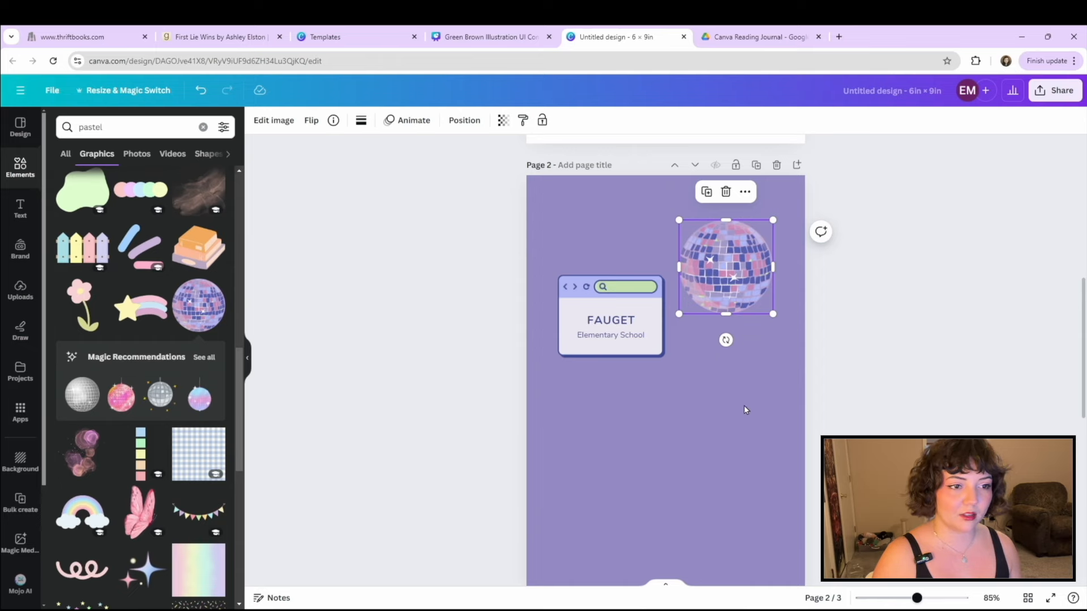
{"action": "right_click", "coordinate": [725, 300]}
{"action": "left_click", "coordinate": [781, 588]}
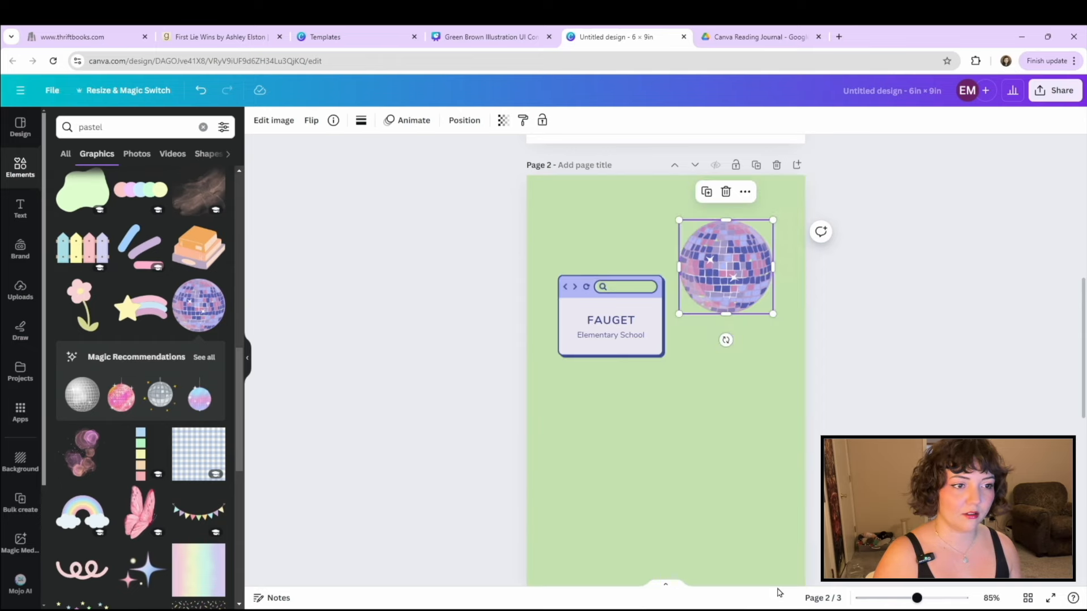
{"action": "right_click", "coordinate": [742, 307]}
{"action": "left_click", "coordinate": [784, 588]}
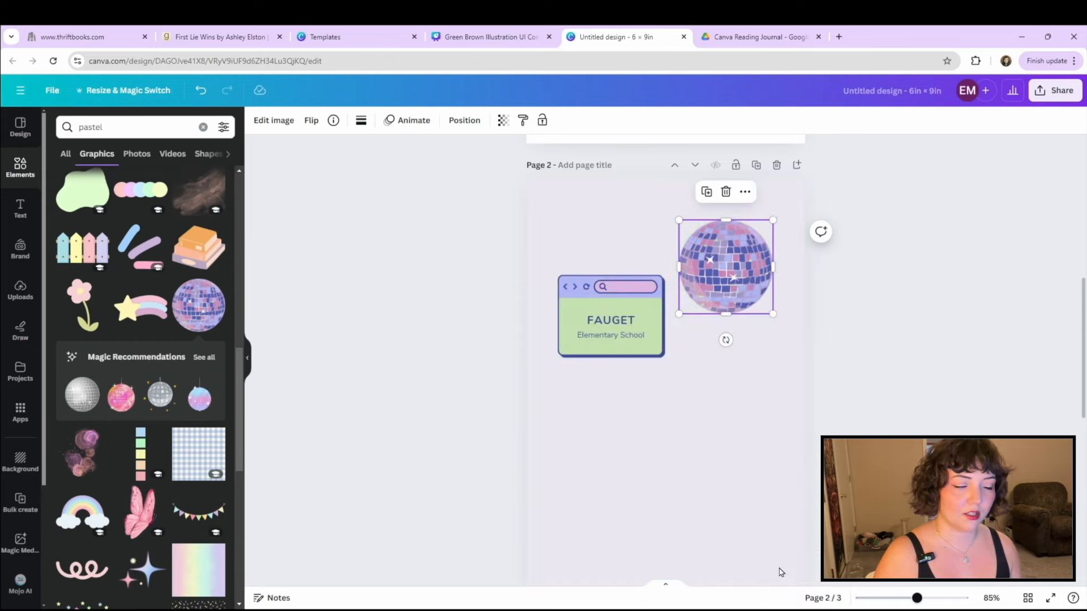
{"action": "right_click", "coordinate": [725, 293]}
{"action": "left_click", "coordinate": [770, 583]}
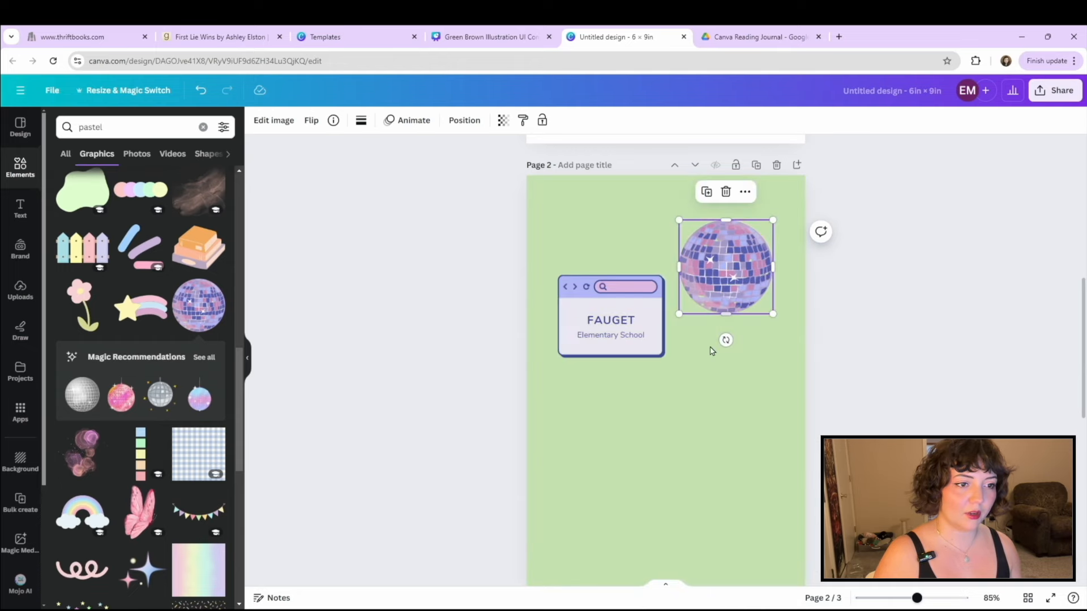
Step: Move the disco ball into the upper-right corner of page 2 and remove the page's green background
{"action": "left_click", "coordinate": [707, 403]}
{"action": "left_click_drag", "start_coordinate": [732, 281], "coordinate": [765, 267]}
{"action": "left_click", "coordinate": [660, 224]}
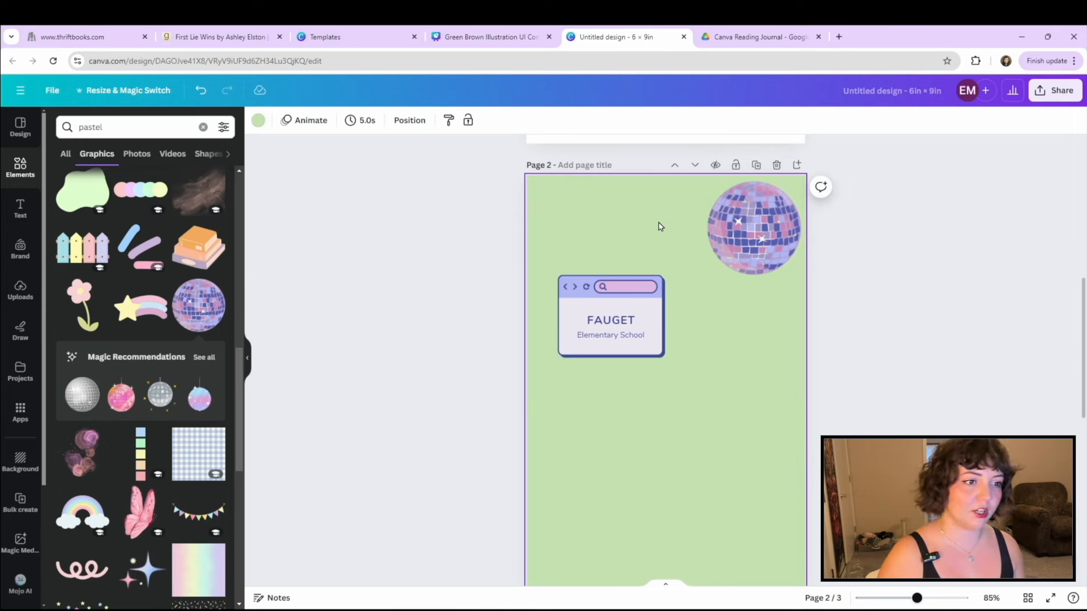
{"action": "key", "text": "Delete"}
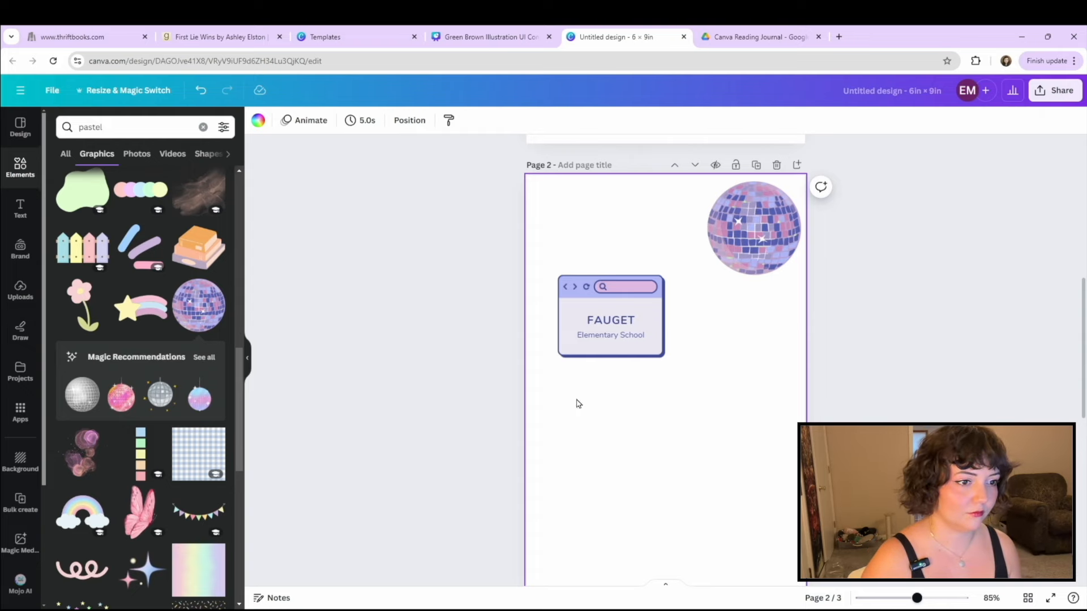
Step: Copy the Hello and Welcome window with its paperclip and heading from page 2 of the Green Brown syllabus template
{"action": "left_click", "coordinate": [493, 37]}
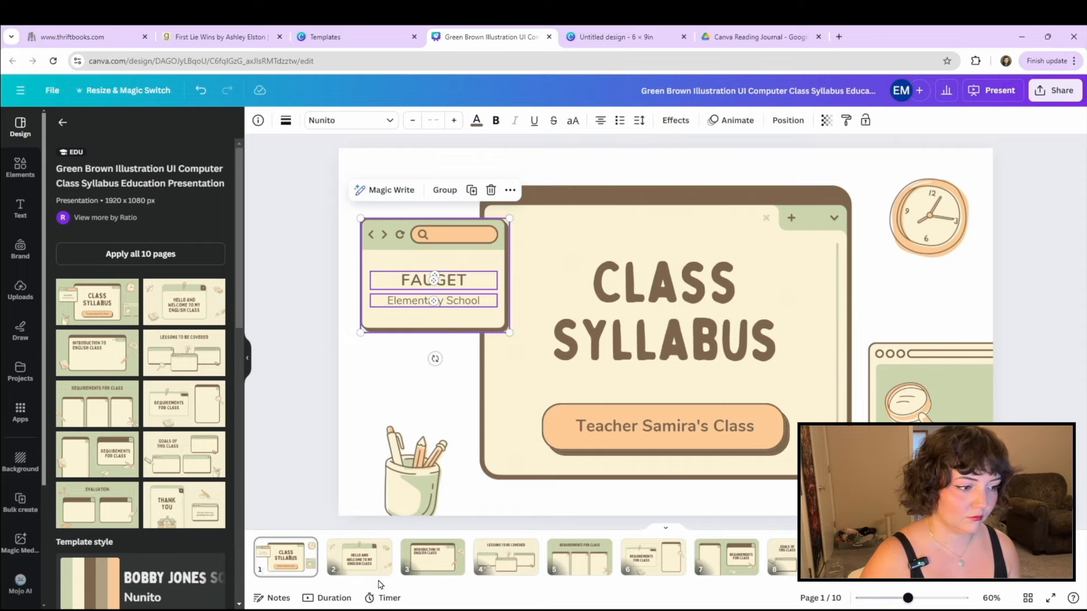
{"action": "left_click", "coordinate": [372, 565]}
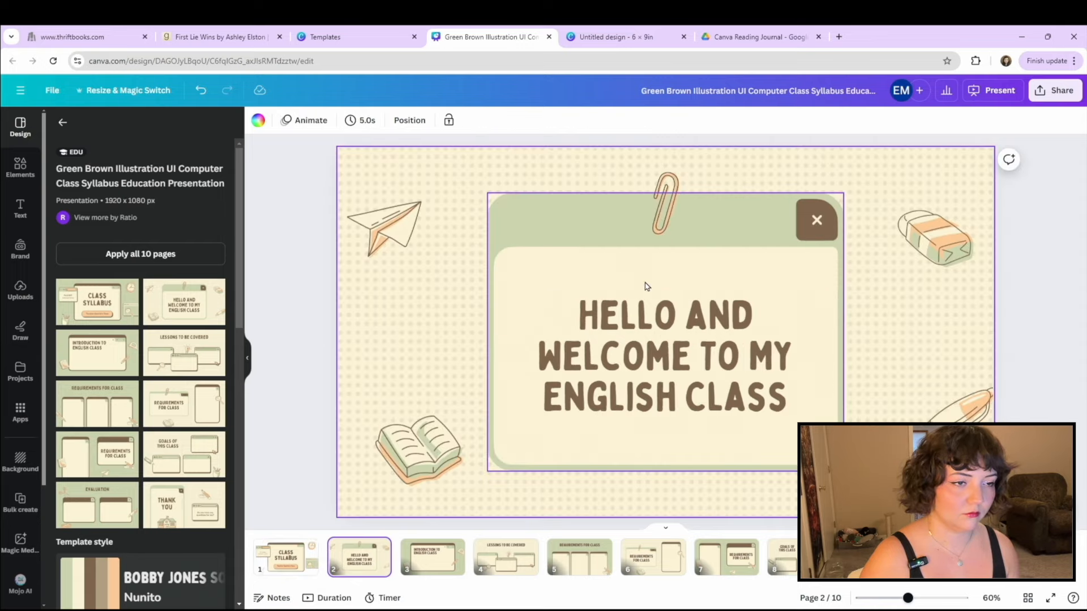
{"action": "left_click", "coordinate": [609, 171]}
{"action": "left_click_drag", "start_coordinate": [609, 168], "coordinate": [746, 480]}
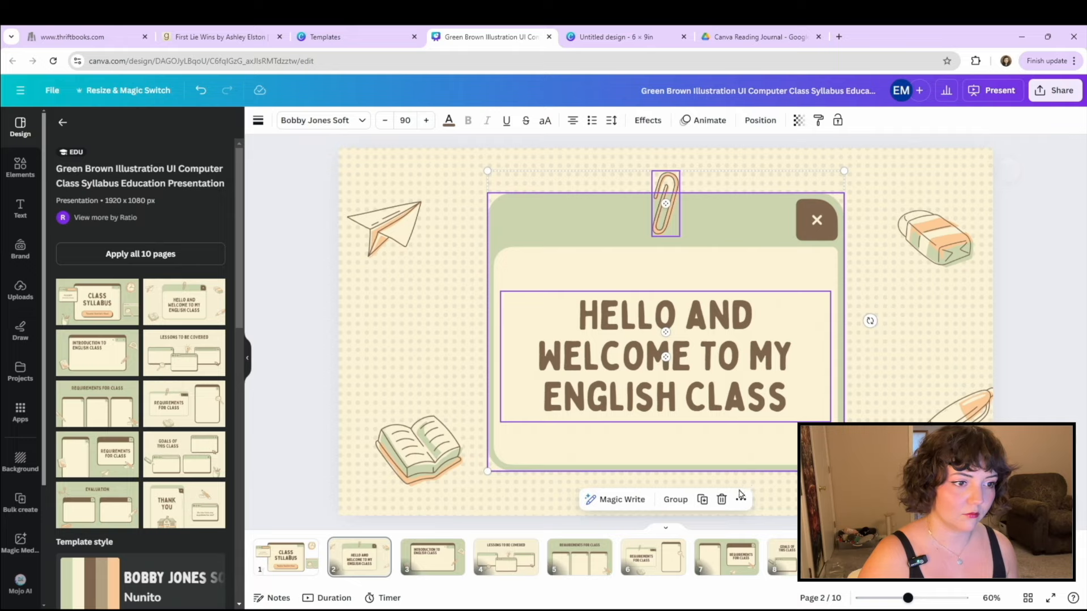
Step: In the 6 × 9 in design, move the FAUGET browser window with its text to page 2's upper-left area and group them
{"action": "left_click", "coordinate": [642, 34]}
{"action": "left_click_drag", "start_coordinate": [663, 388], "coordinate": [602, 319]}
{"action": "left_click_drag", "start_coordinate": [625, 333], "coordinate": [615, 257]}
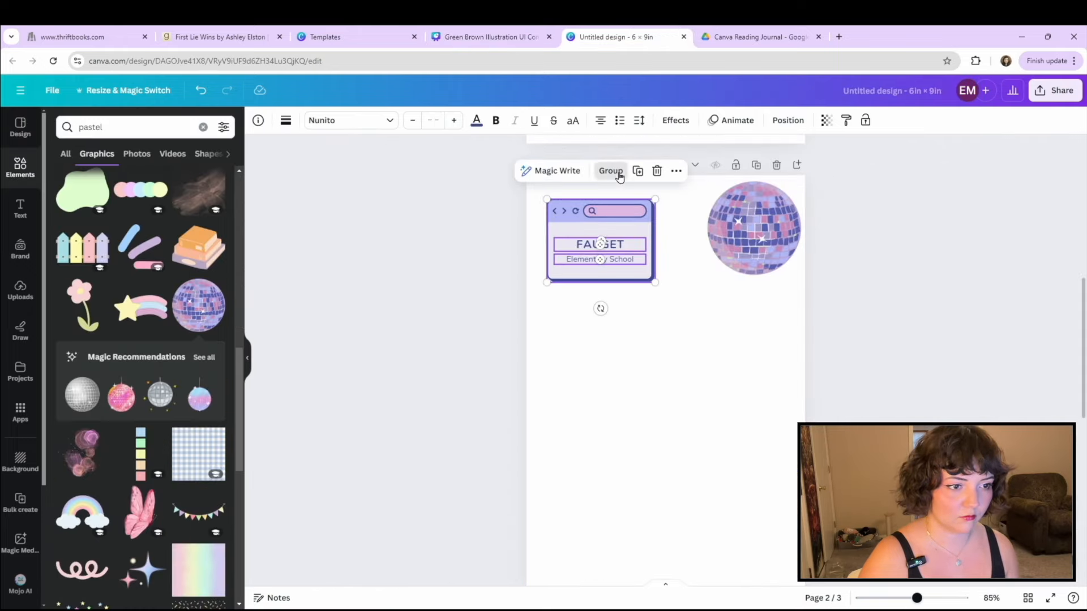
{"action": "left_click", "coordinate": [619, 174]}
{"action": "left_click", "coordinate": [690, 384]}
Step: Paste the Hello and Welcome window onto page 2 as one group, shrunk and placed below the FAUGET browser window
{"action": "key", "text": "ctrl+v"}
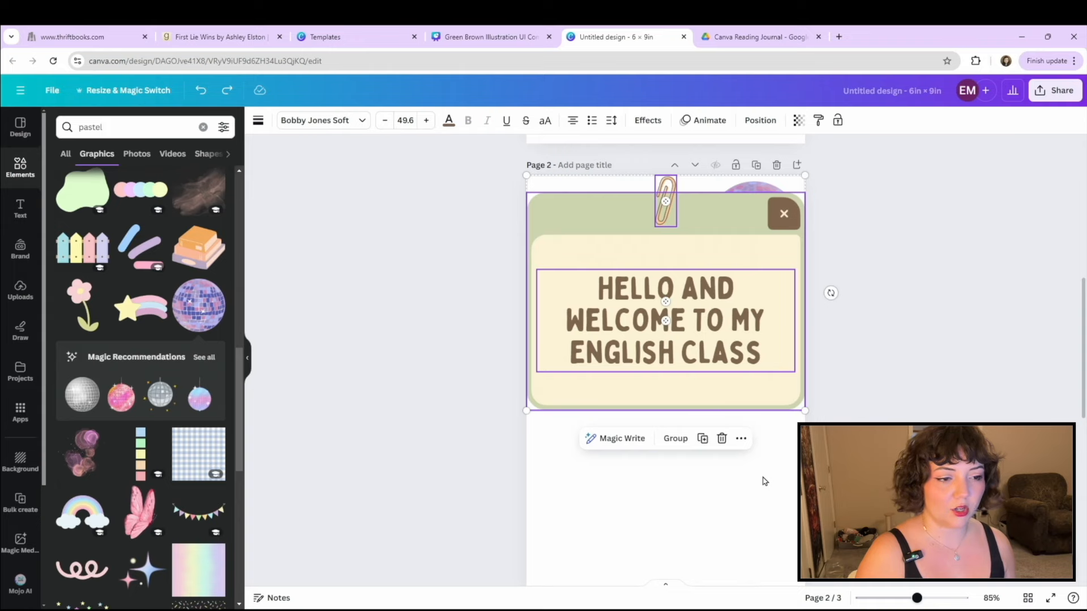
{"action": "left_click", "coordinate": [677, 440]}
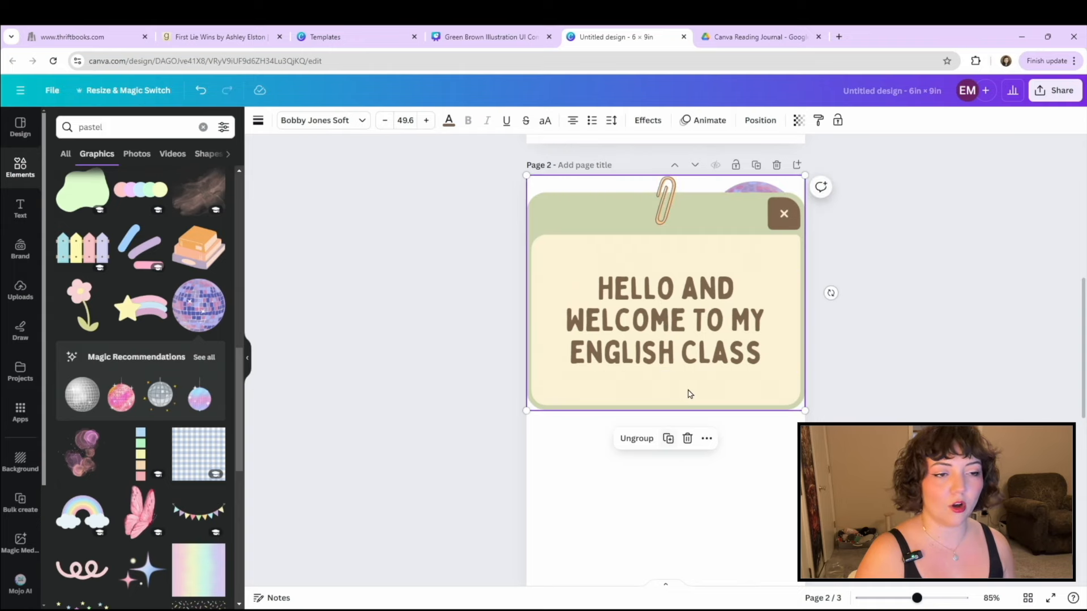
{"action": "left_click_drag", "start_coordinate": [654, 292], "coordinate": [694, 405]}
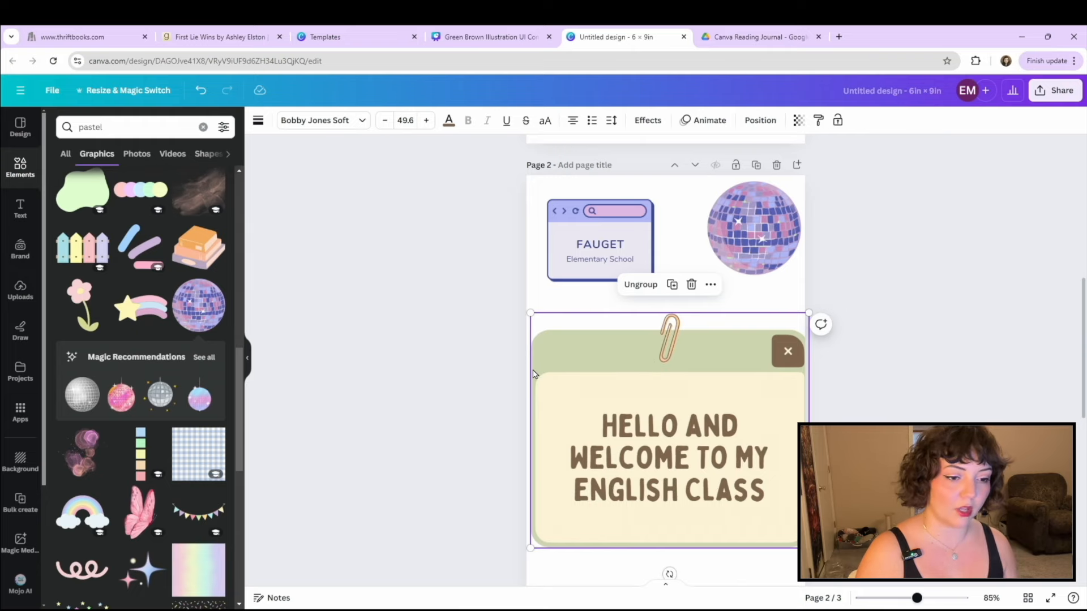
{"action": "left_click_drag", "start_coordinate": [809, 548], "coordinate": [662, 416]}
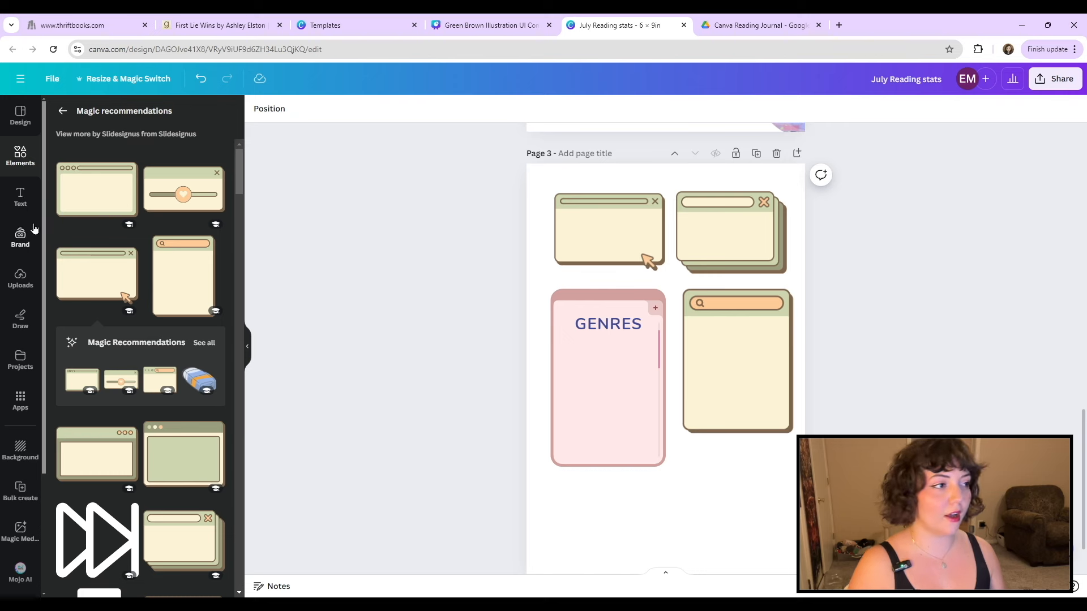
Step: Find the charts in the elements library and open their full collection
{"action": "left_click", "coordinate": [25, 155]}
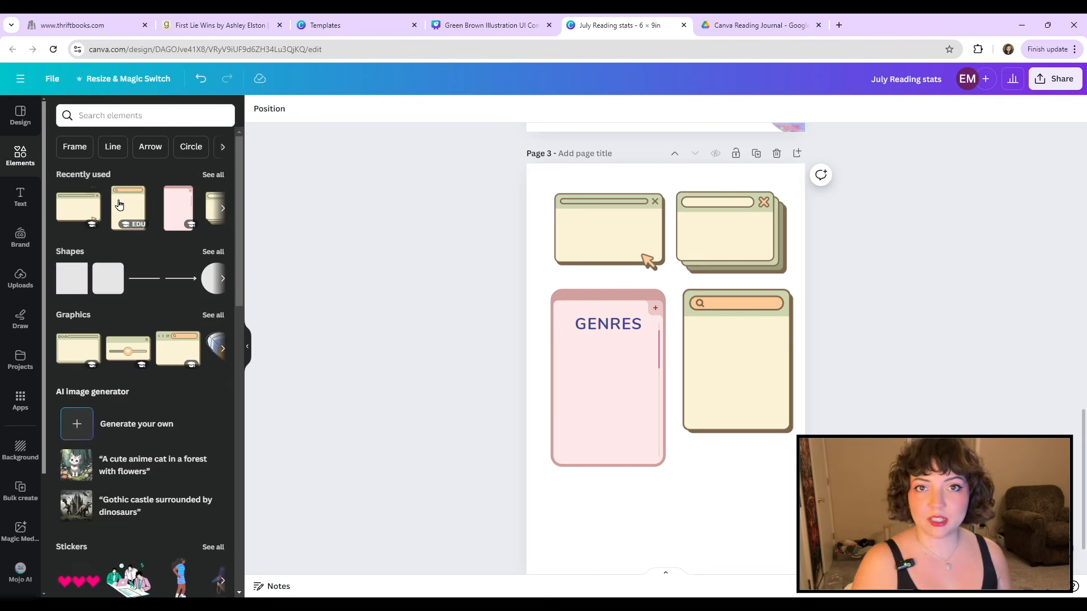
{"action": "scroll", "coordinate": [127, 247], "scroll_direction": "down", "scroll_amount": 4}
{"action": "scroll", "coordinate": [131, 249], "scroll_direction": "down", "scroll_amount": 7}
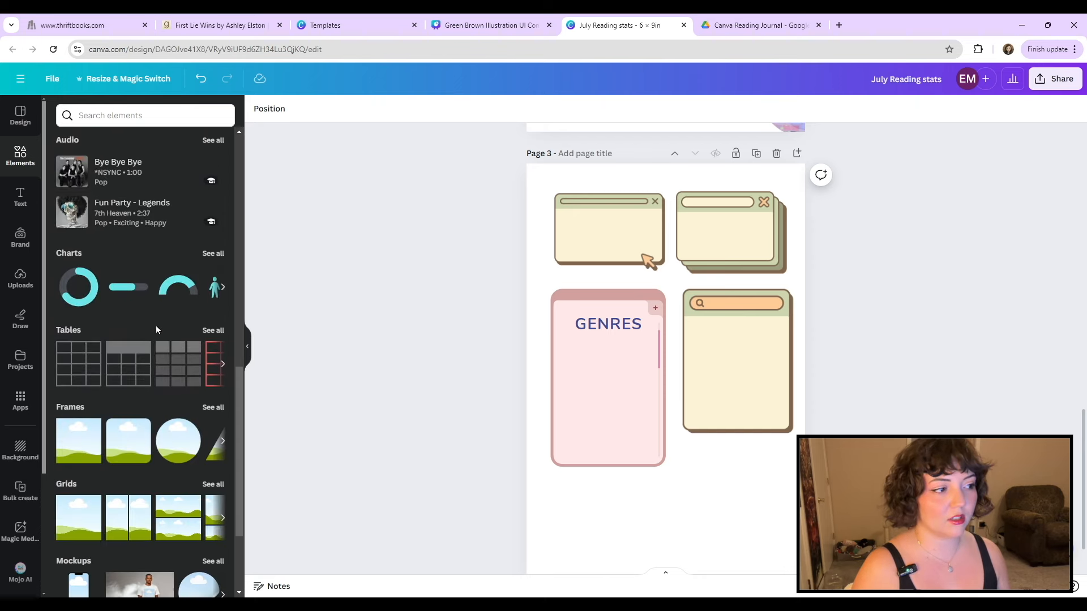
{"action": "scroll", "coordinate": [155, 325], "scroll_direction": "down", "scroll_amount": 3}
{"action": "scroll", "coordinate": [161, 334], "scroll_direction": "up", "scroll_amount": 4}
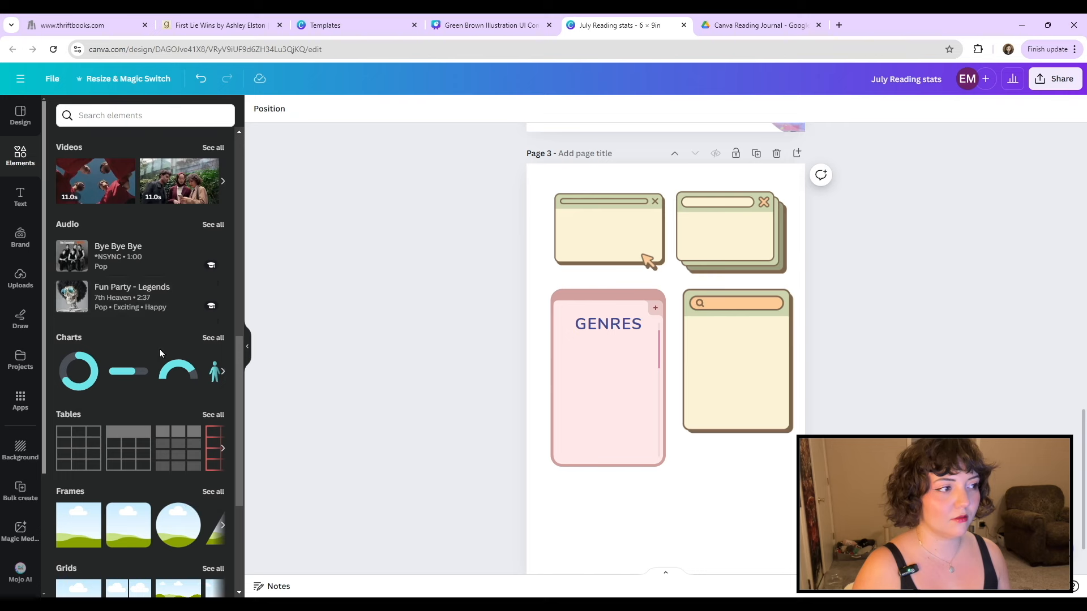
{"action": "scroll", "coordinate": [155, 350], "scroll_direction": "up", "scroll_amount": 2}
{"action": "scroll", "coordinate": [156, 350], "scroll_direction": "down", "scroll_amount": 1}
{"action": "scroll", "coordinate": [155, 349], "scroll_direction": "down", "scroll_amount": 1}
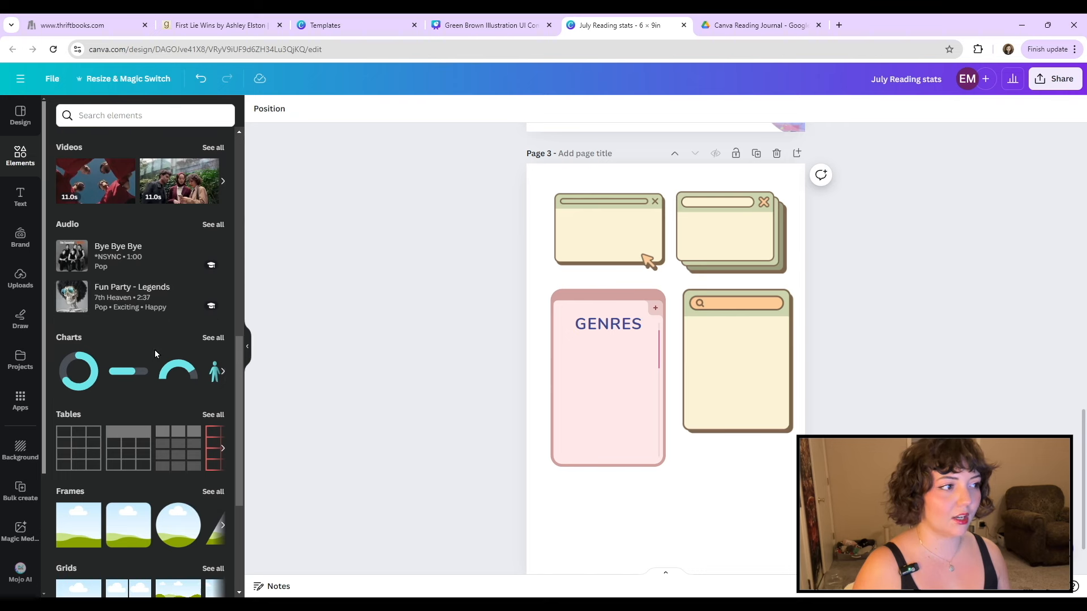
{"action": "left_click", "coordinate": [208, 338]}
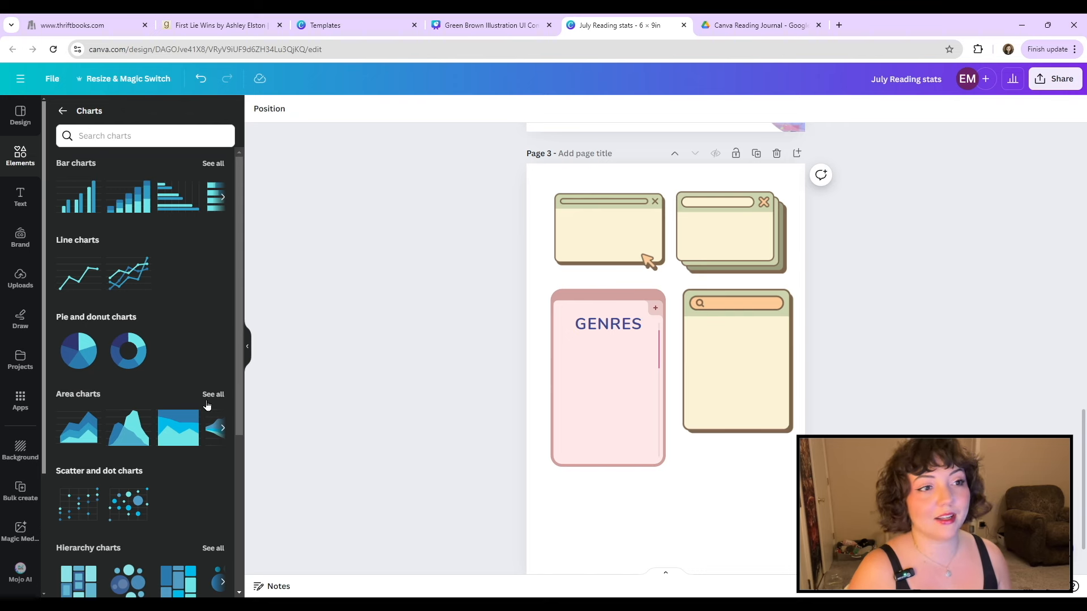
Step: Examine the available chart types, including the hierarchy charts, and open the complete set of bar charts
{"action": "scroll", "coordinate": [149, 329], "scroll_direction": "down", "scroll_amount": 3}
{"action": "scroll", "coordinate": [149, 329], "scroll_direction": "down", "scroll_amount": 2}
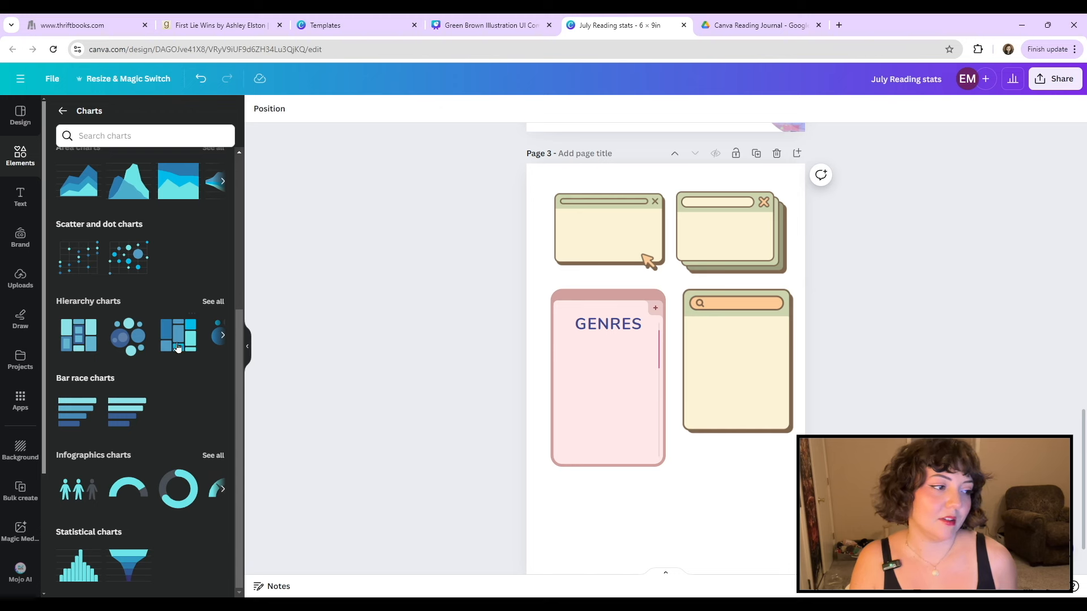
{"action": "scroll", "coordinate": [187, 419], "scroll_direction": "up", "scroll_amount": 4}
{"action": "scroll", "coordinate": [216, 436], "scroll_direction": "down", "scroll_amount": 2}
{"action": "left_click", "coordinate": [223, 448]}
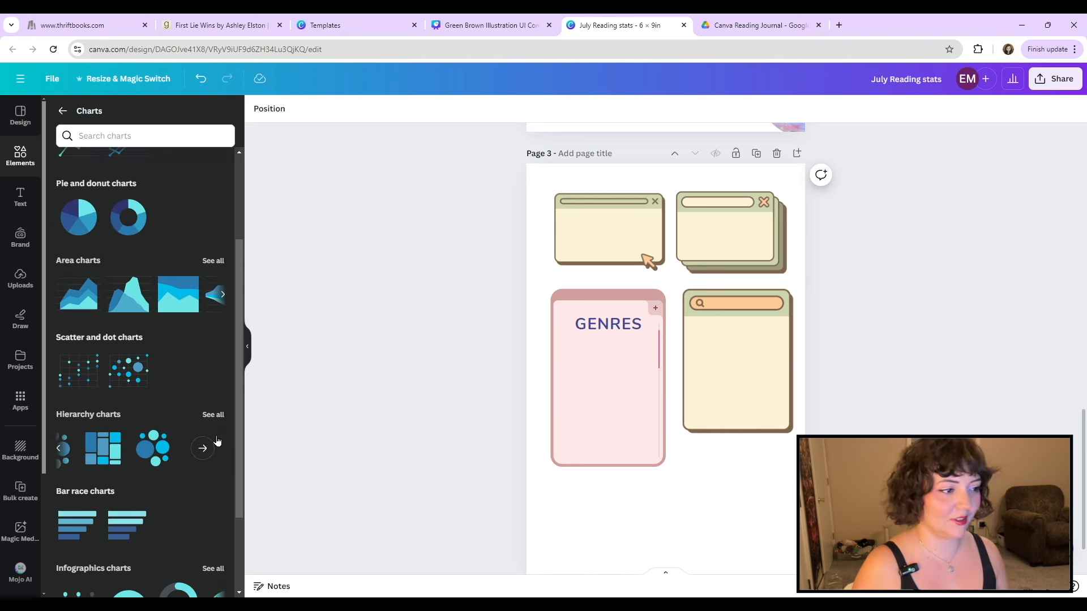
{"action": "scroll", "coordinate": [192, 401], "scroll_direction": "up", "scroll_amount": 3}
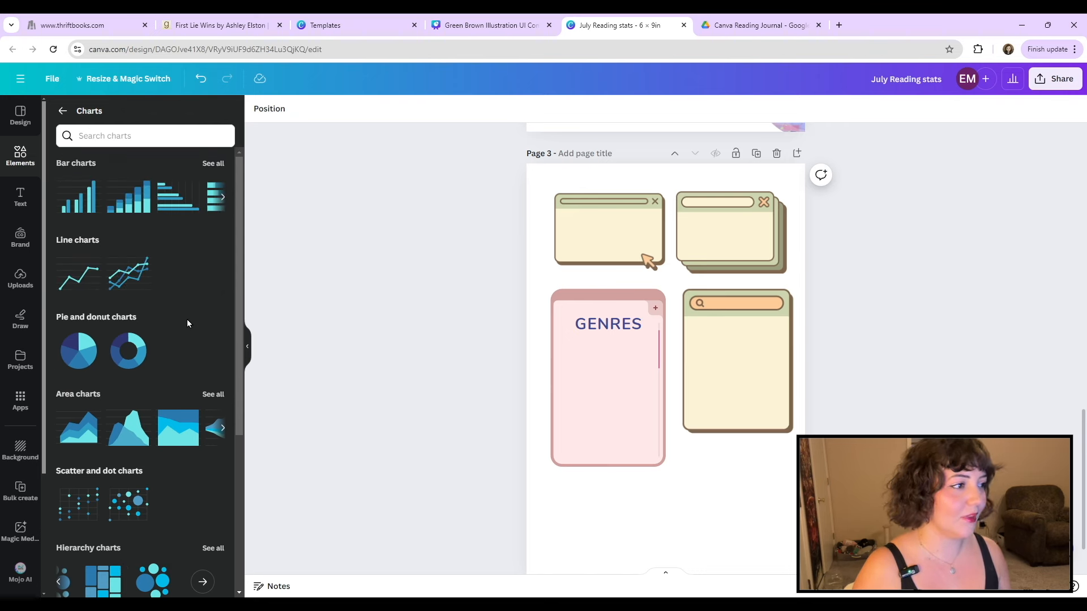
{"action": "left_click", "coordinate": [226, 197]}
{"action": "left_click", "coordinate": [225, 198]}
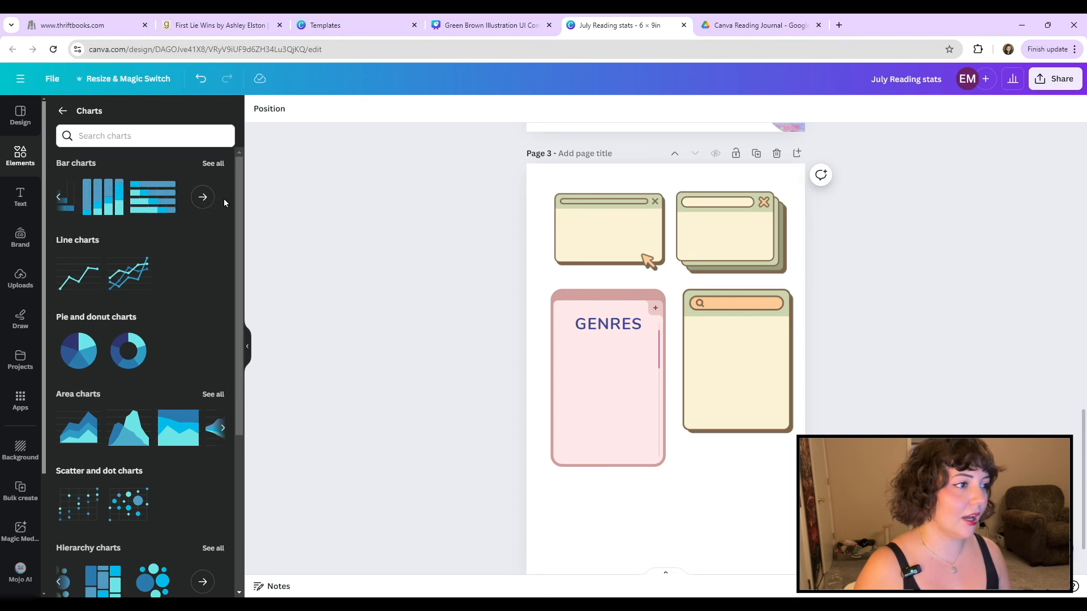
{"action": "left_click", "coordinate": [225, 199]}
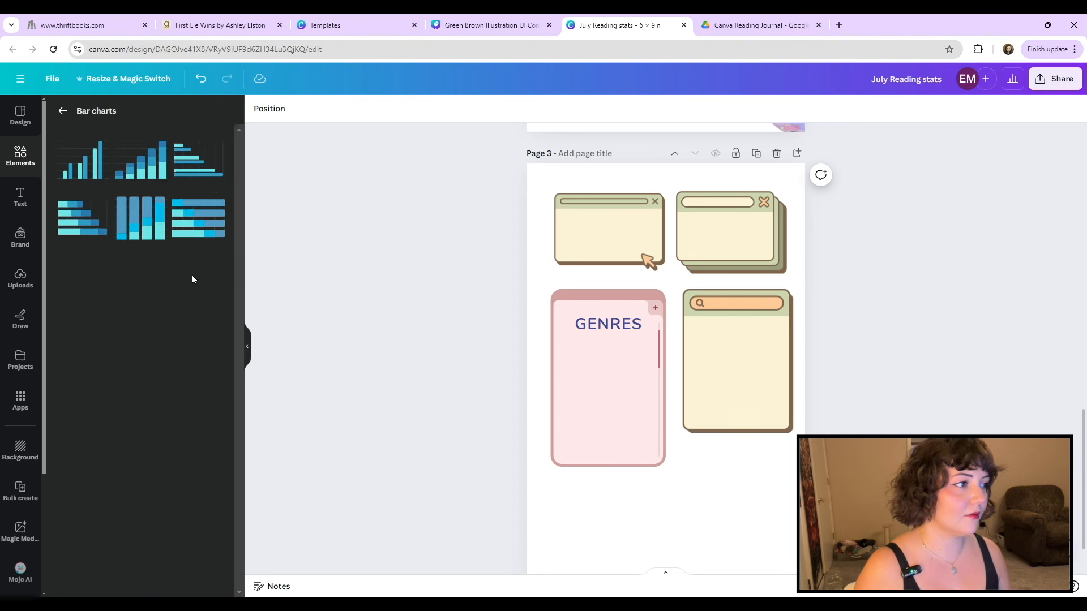
Step: Insert a row chart on page 3, shrink it and fit it under the GENRES heading in the pink window
{"action": "left_click", "coordinate": [197, 165]}
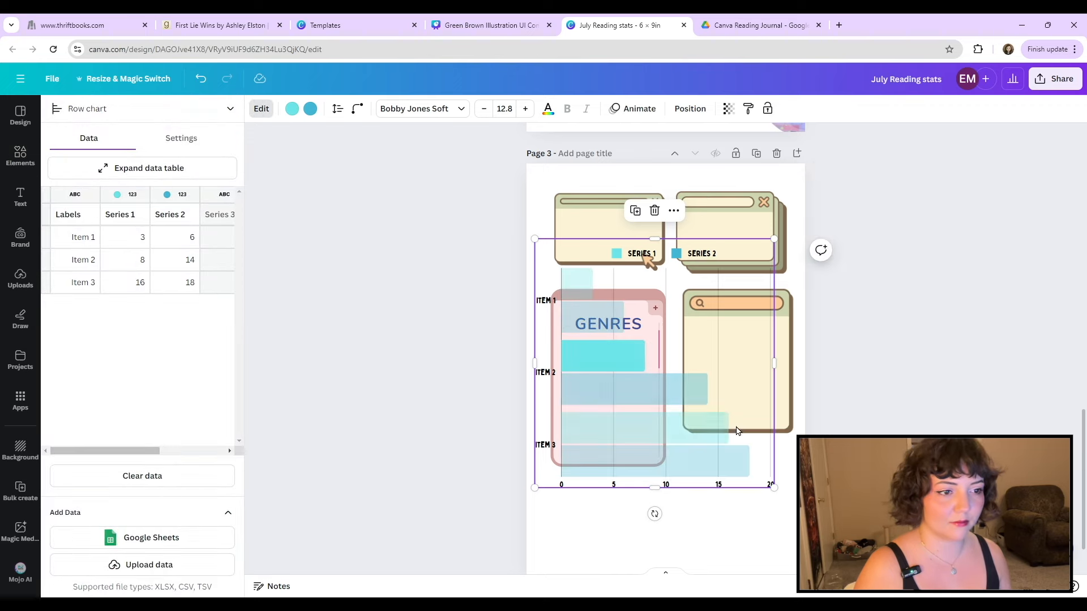
{"action": "left_click_drag", "start_coordinate": [781, 493], "coordinate": [639, 347]}
{"action": "left_click_drag", "start_coordinate": [583, 316], "coordinate": [601, 407]}
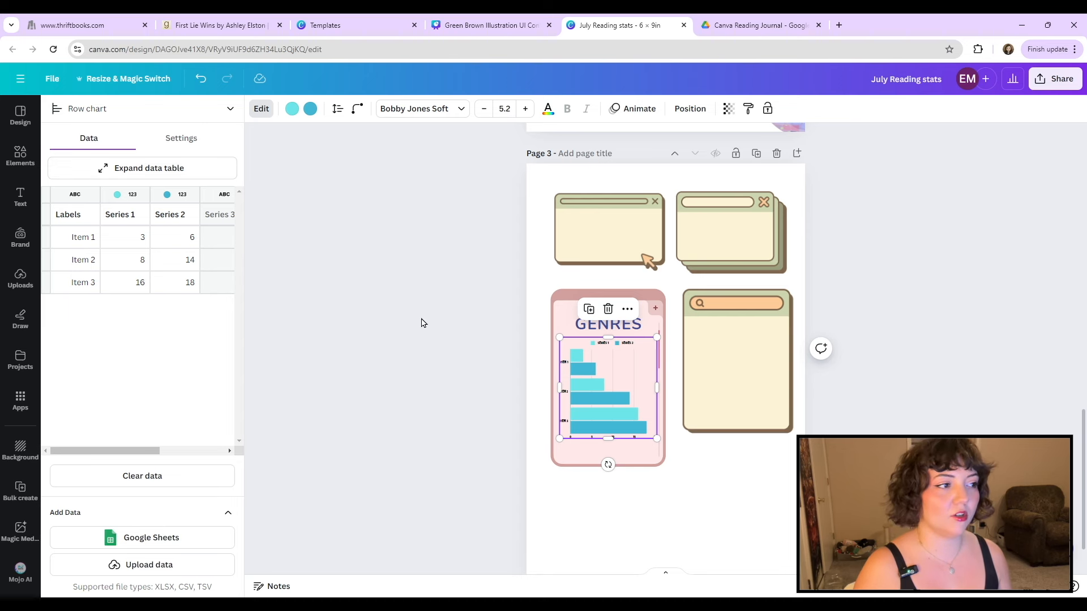
{"action": "left_click", "coordinate": [459, 337]}
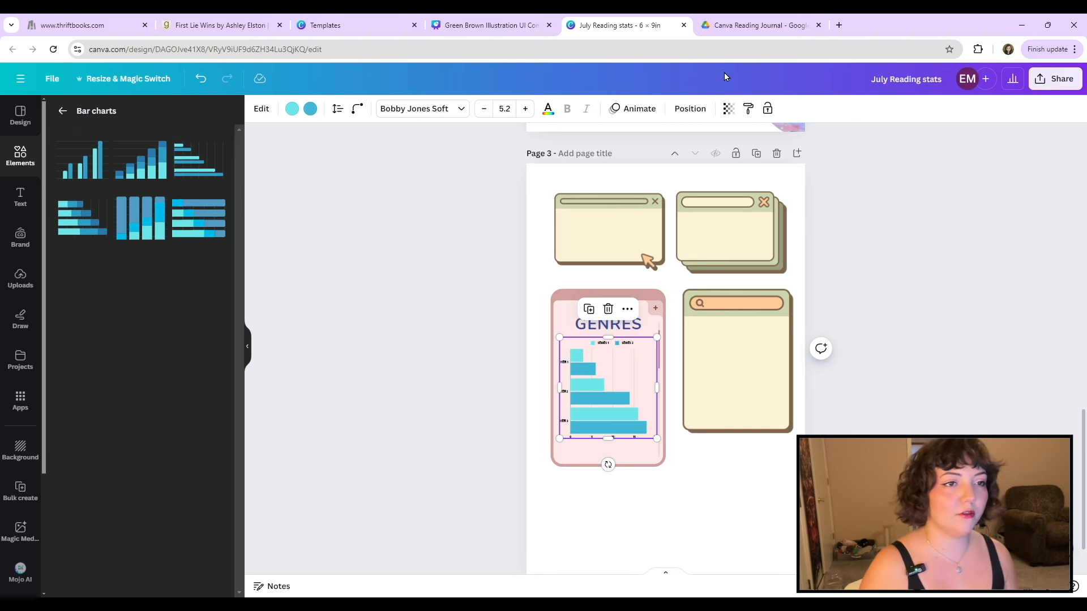
Step: Close the Canva Reading Journal Drive page, switch to The StoryGraph's website and open the account's reading stats
{"action": "left_click", "coordinate": [206, 18]}
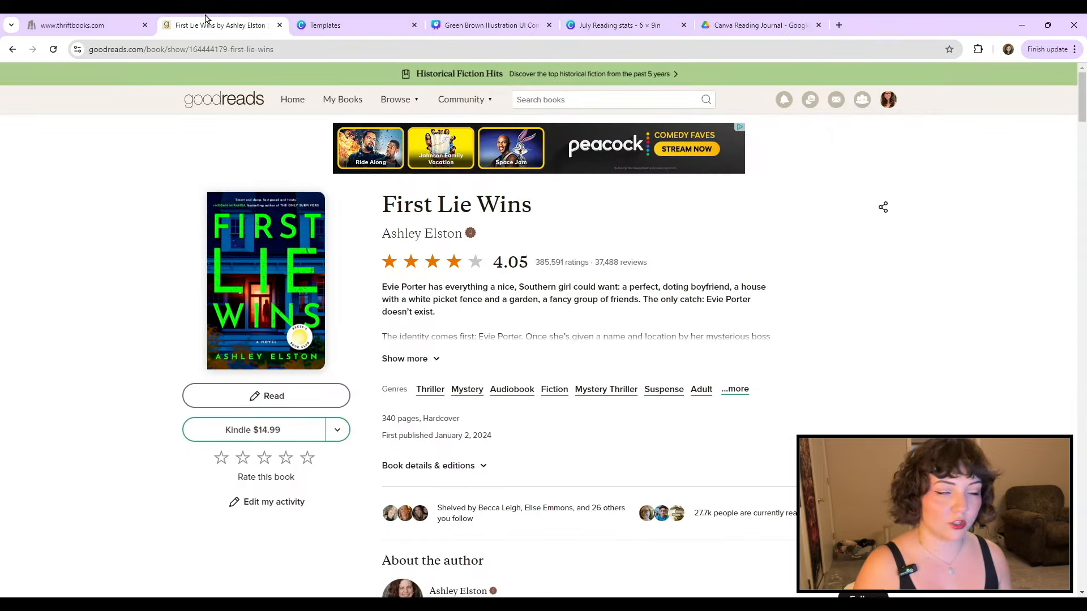
{"action": "left_click", "coordinate": [819, 25]}
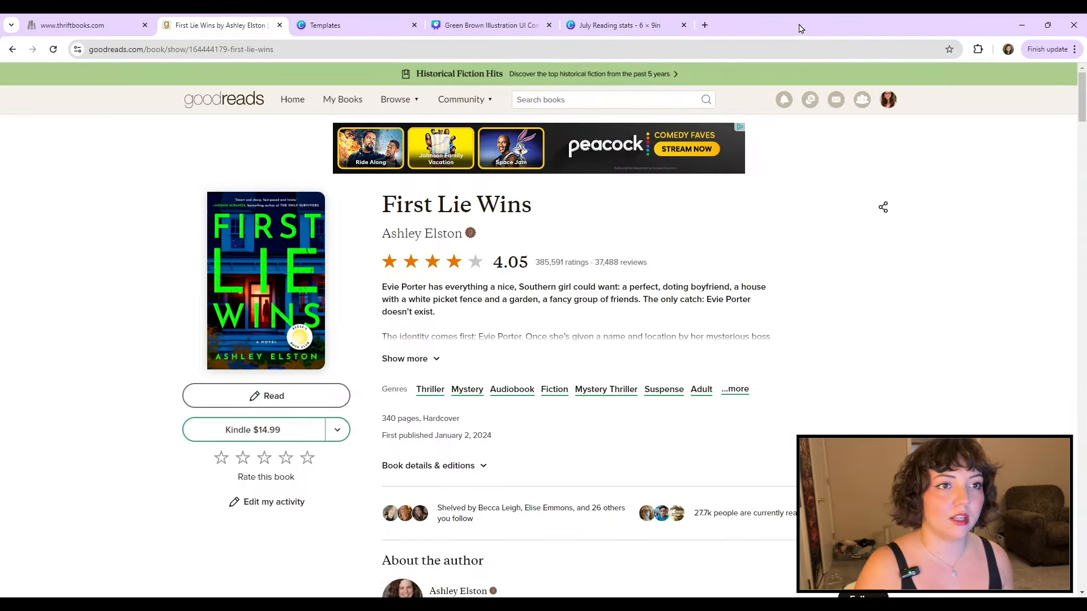
{"action": "left_click", "coordinate": [704, 25]}
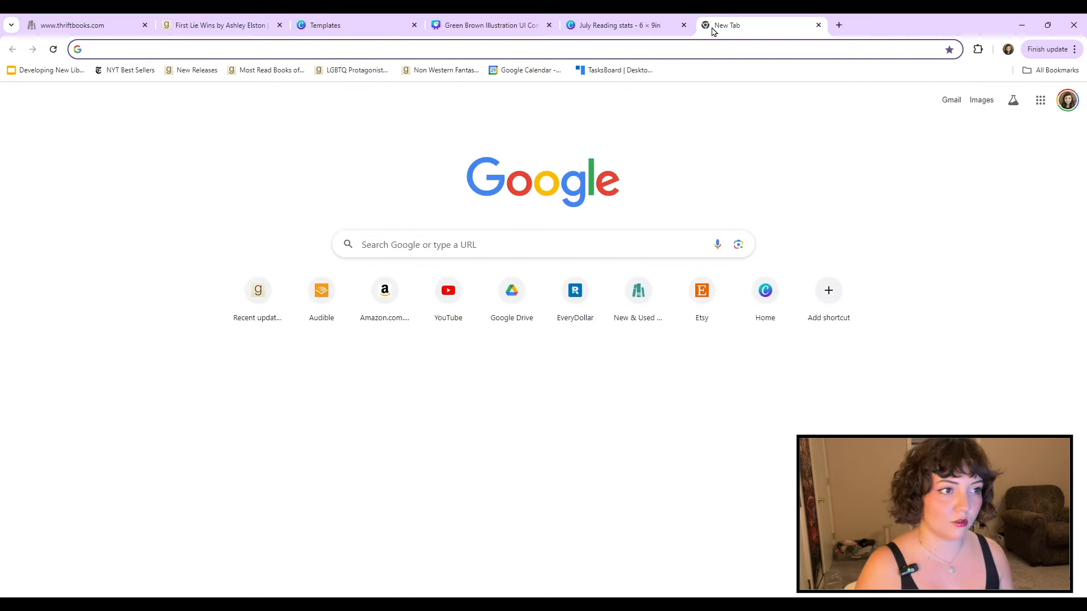
{"action": "type", "text": "stor"}
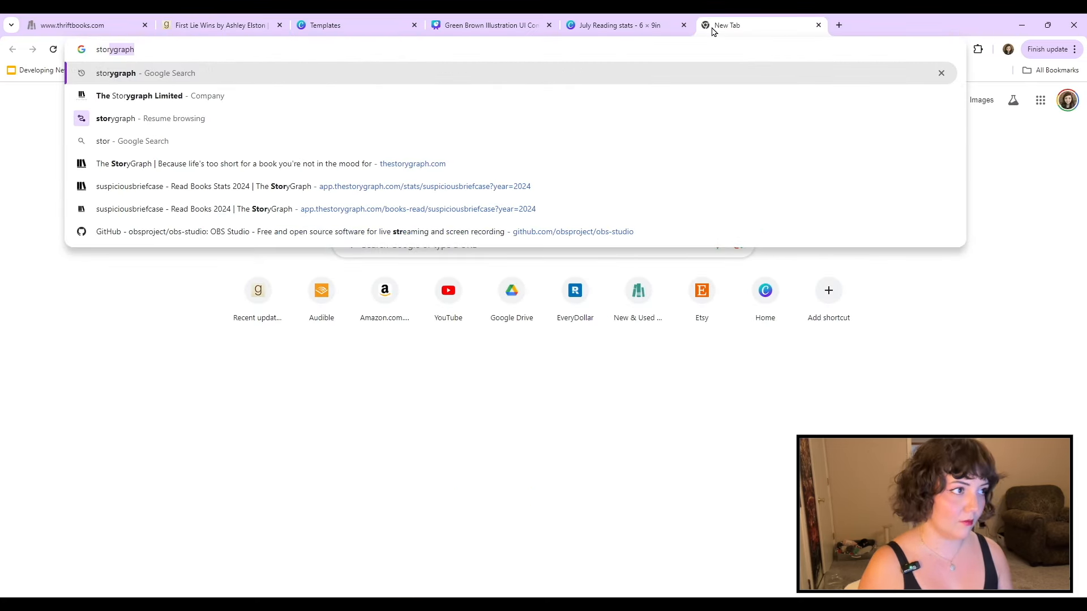
{"action": "left_click", "coordinate": [475, 162]}
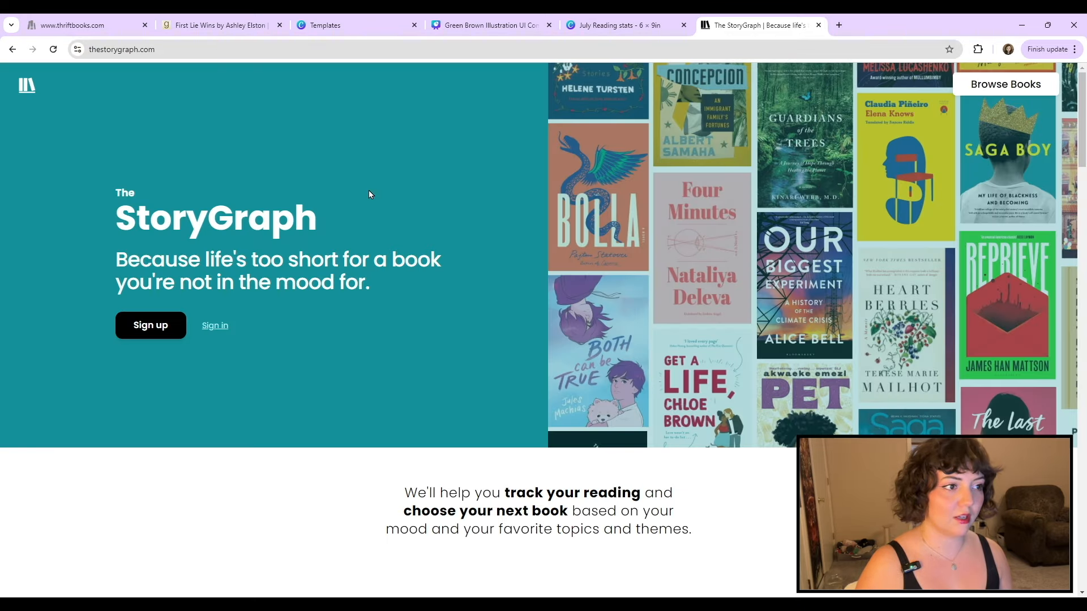
{"action": "left_click", "coordinate": [217, 326]}
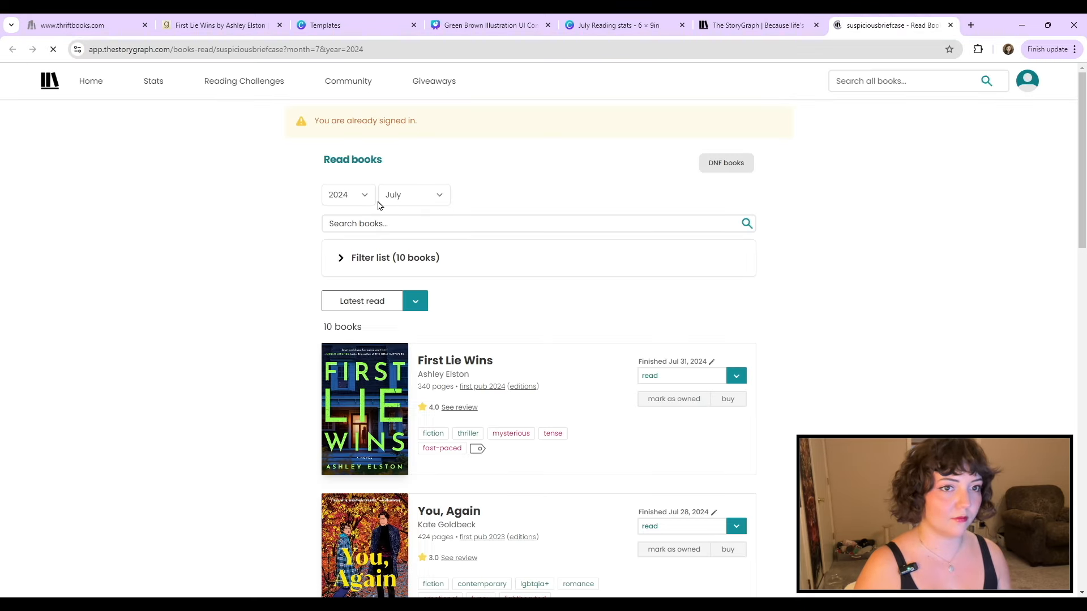
{"action": "left_click", "coordinate": [161, 87]}
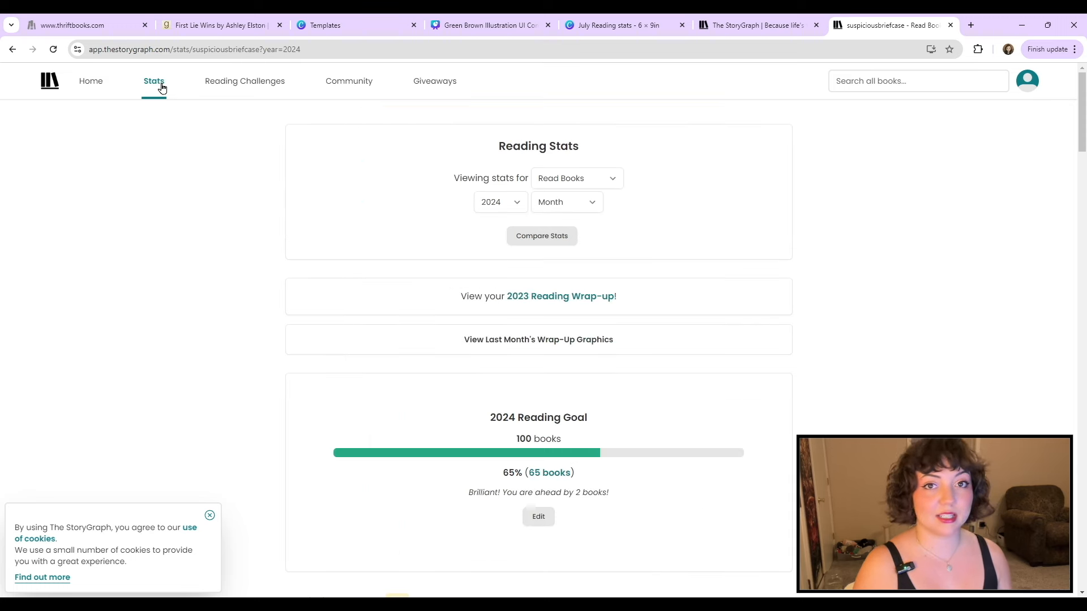
Step: Limit the 2024 reading stats for read books to July
{"action": "scroll", "coordinate": [716, 250], "scroll_direction": "down", "scroll_amount": 4}
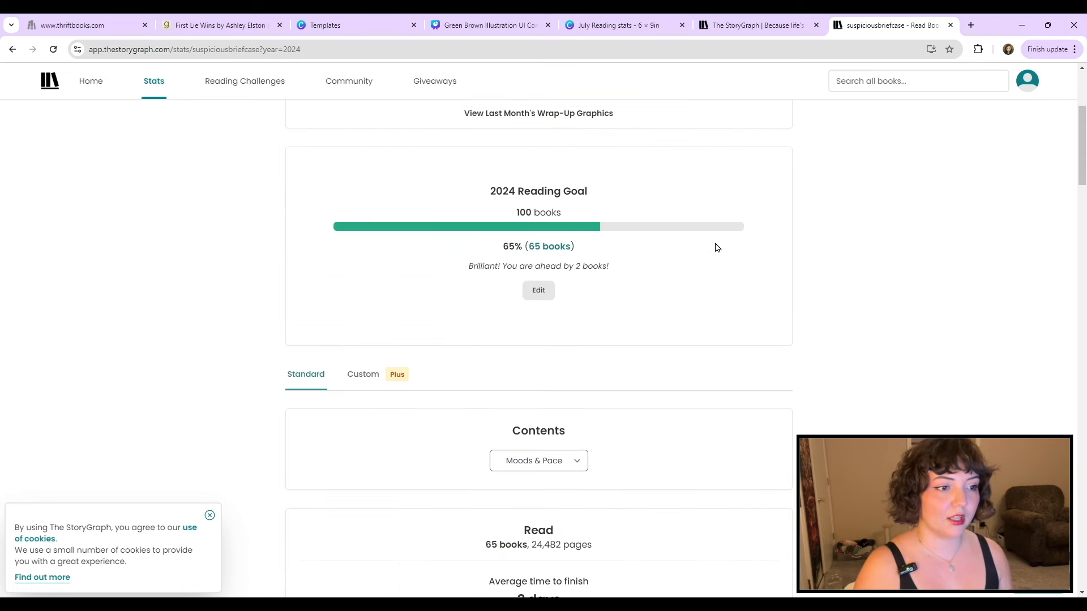
{"action": "scroll", "coordinate": [716, 247], "scroll_direction": "down", "scroll_amount": 3}
{"action": "scroll", "coordinate": [713, 245], "scroll_direction": "up", "scroll_amount": 5}
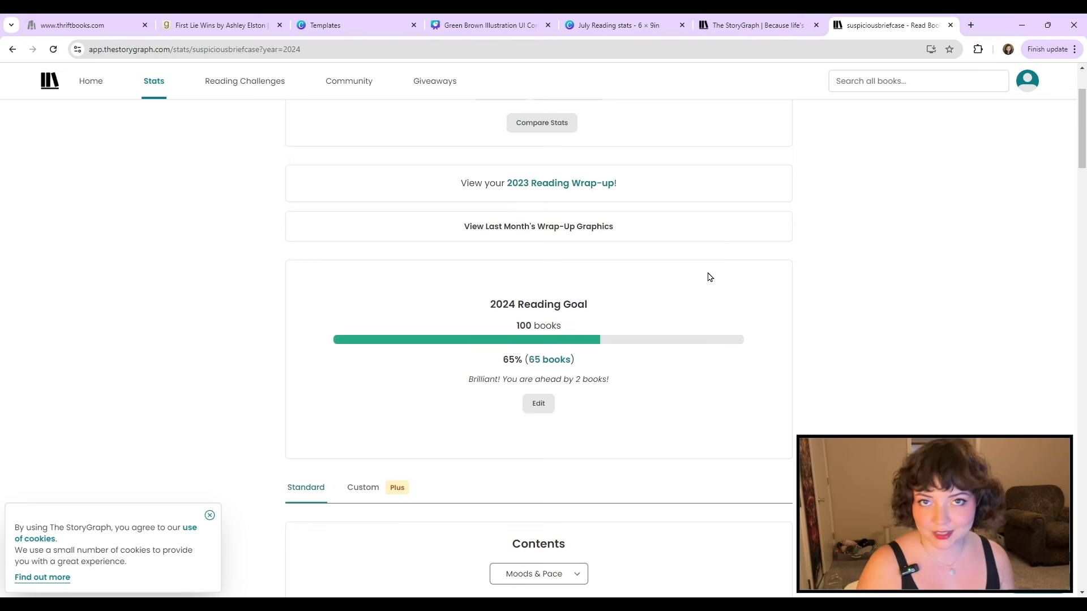
{"action": "scroll", "coordinate": [689, 274], "scroll_direction": "up", "scroll_amount": 2}
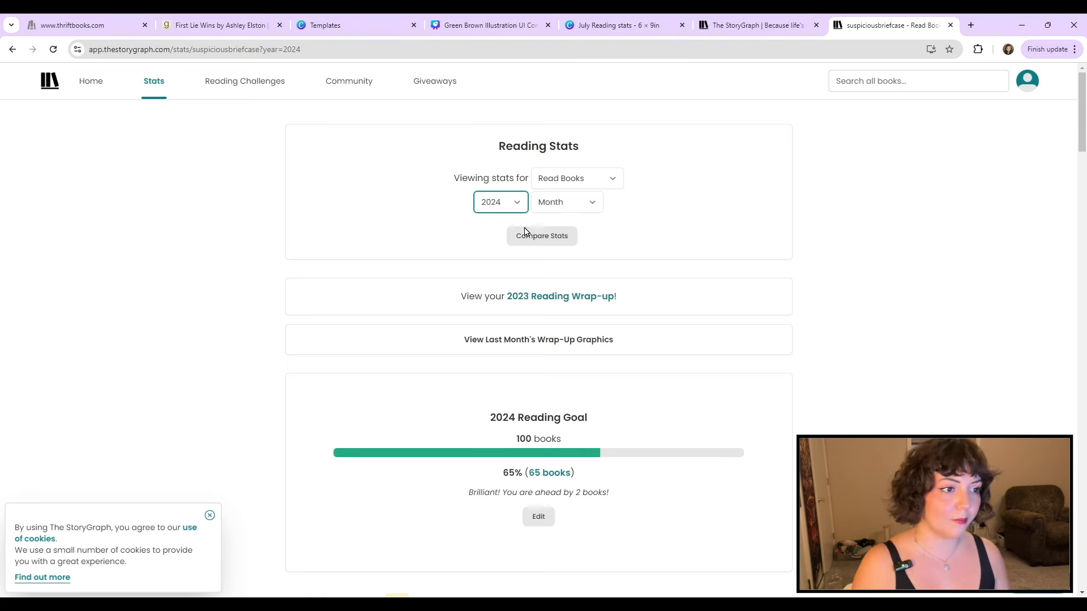
{"action": "left_click", "coordinate": [567, 203]}
{"action": "left_click", "coordinate": [565, 240]}
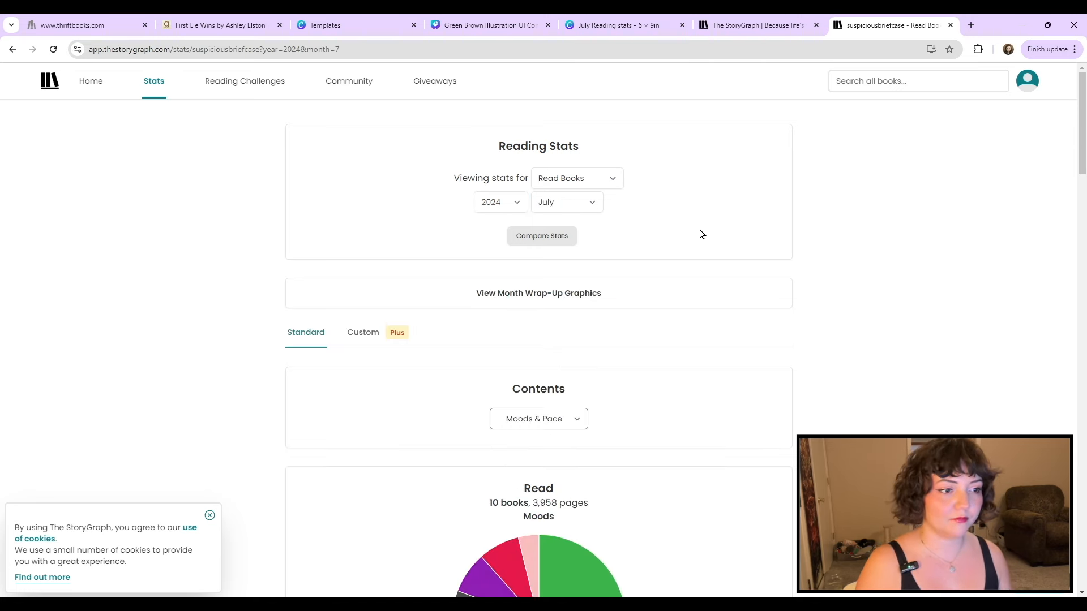
Step: Examine the July charts for moods, pace, page number, fiction/nonfiction and genres
{"action": "scroll", "coordinate": [700, 234], "scroll_direction": "down", "scroll_amount": 5}
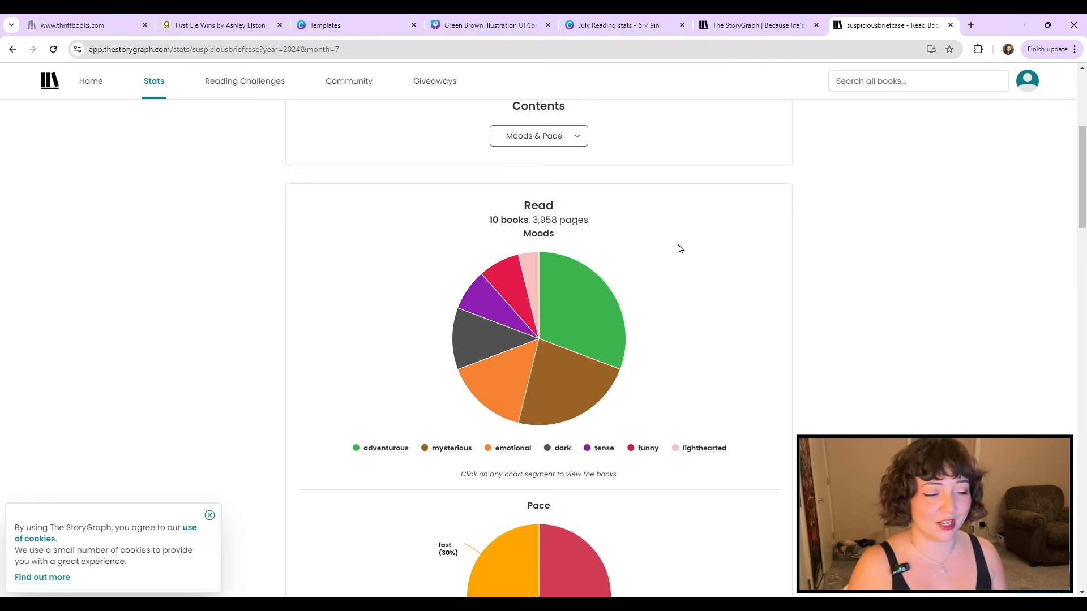
{"action": "scroll", "coordinate": [681, 250], "scroll_direction": "down", "scroll_amount": 3}
{"action": "scroll", "coordinate": [682, 251], "scroll_direction": "down", "scroll_amount": 2}
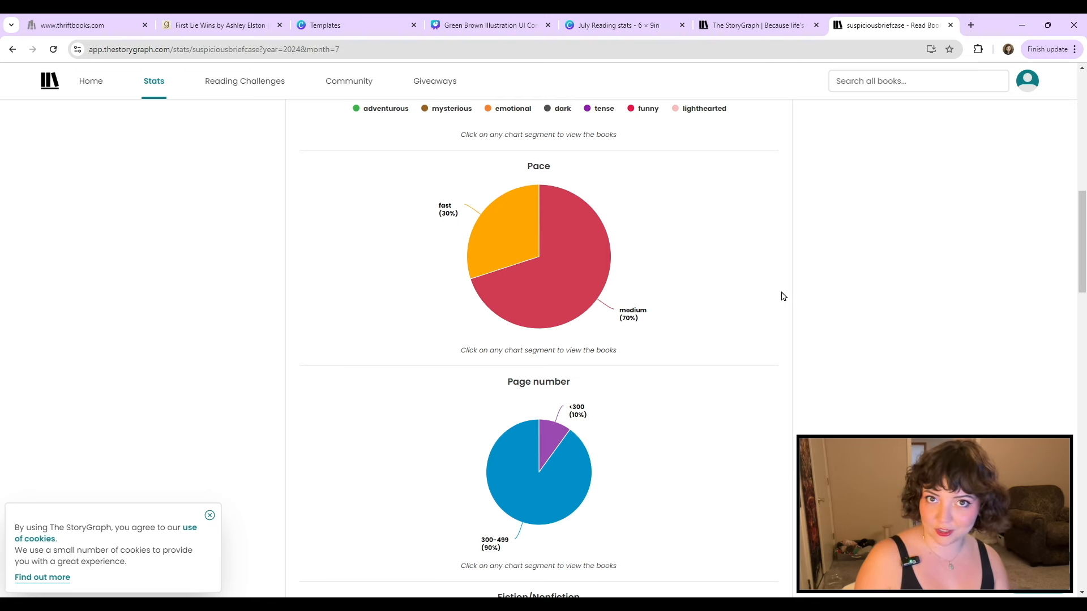
{"action": "scroll", "coordinate": [783, 295], "scroll_direction": "down", "scroll_amount": 10}
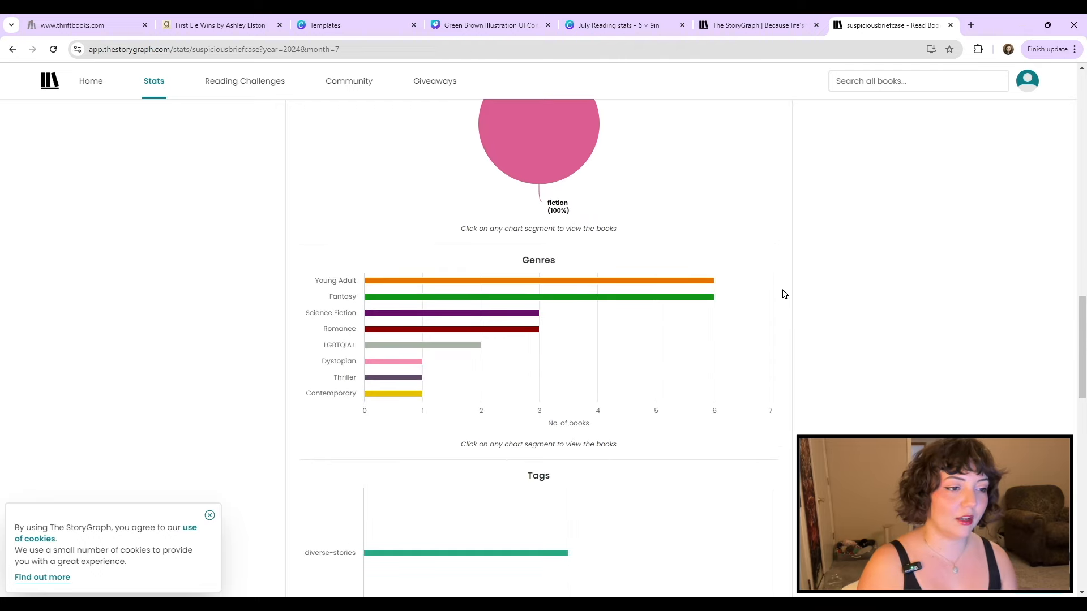
{"action": "scroll", "coordinate": [784, 294], "scroll_direction": "up", "scroll_amount": 2}
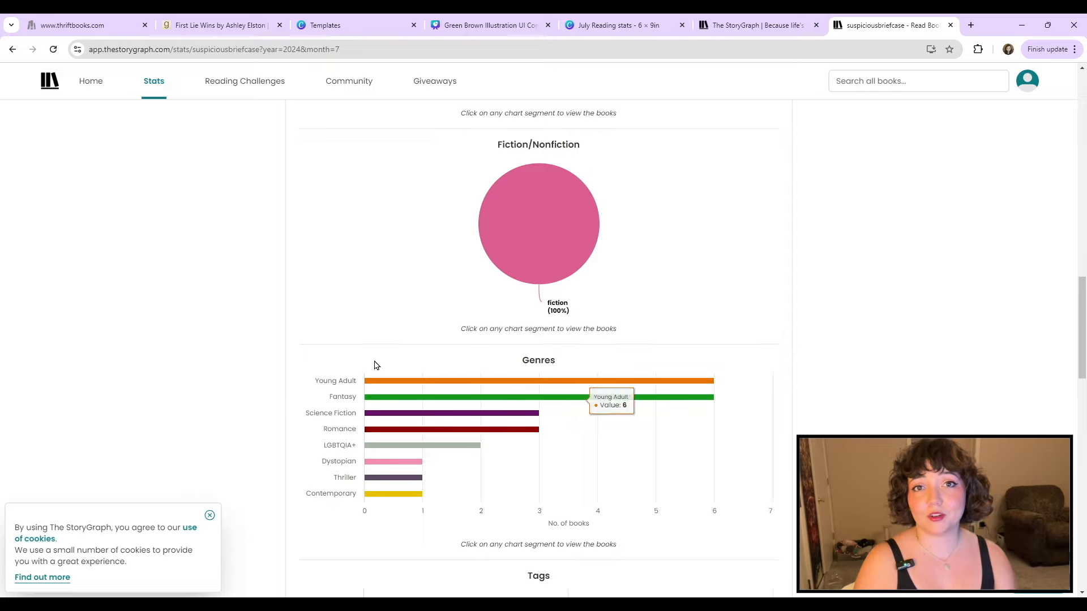
Step: Return to the July Reading stats design in Canva and delete the lower duplicate "Favorite Book:" text from page 3's search window
{"action": "left_click", "coordinate": [379, 22]}
{"action": "left_click", "coordinate": [494, 21]}
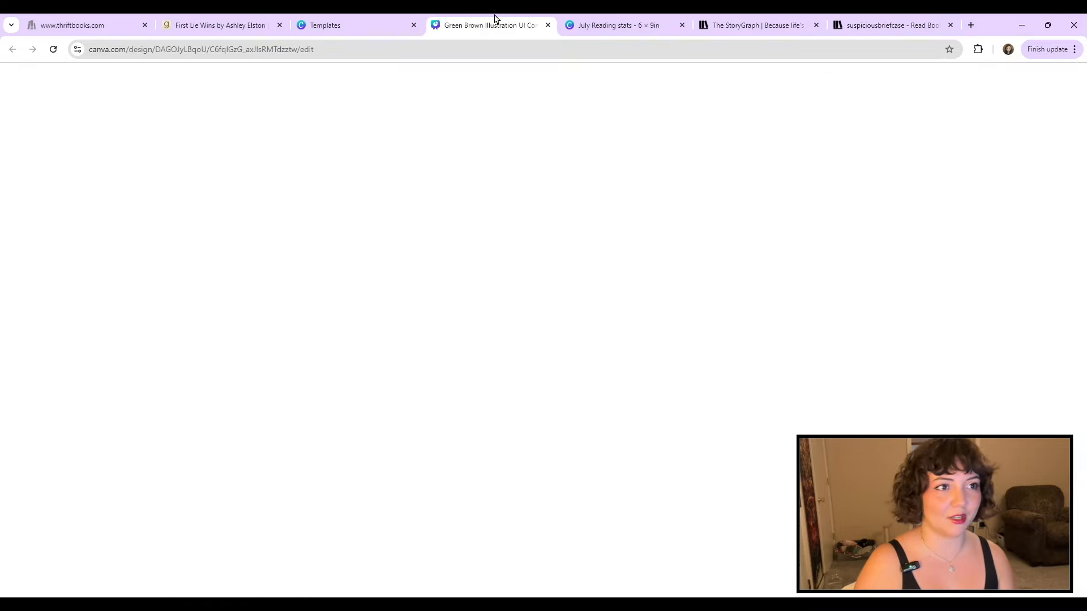
{"action": "left_click", "coordinate": [614, 22]}
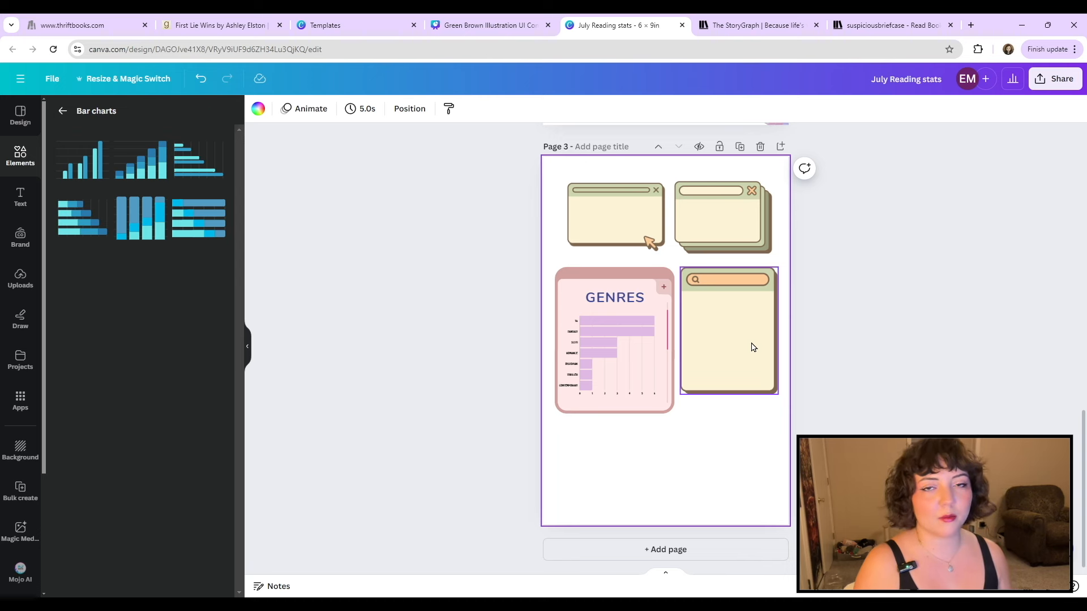
{"action": "left_click", "coordinate": [753, 347]}
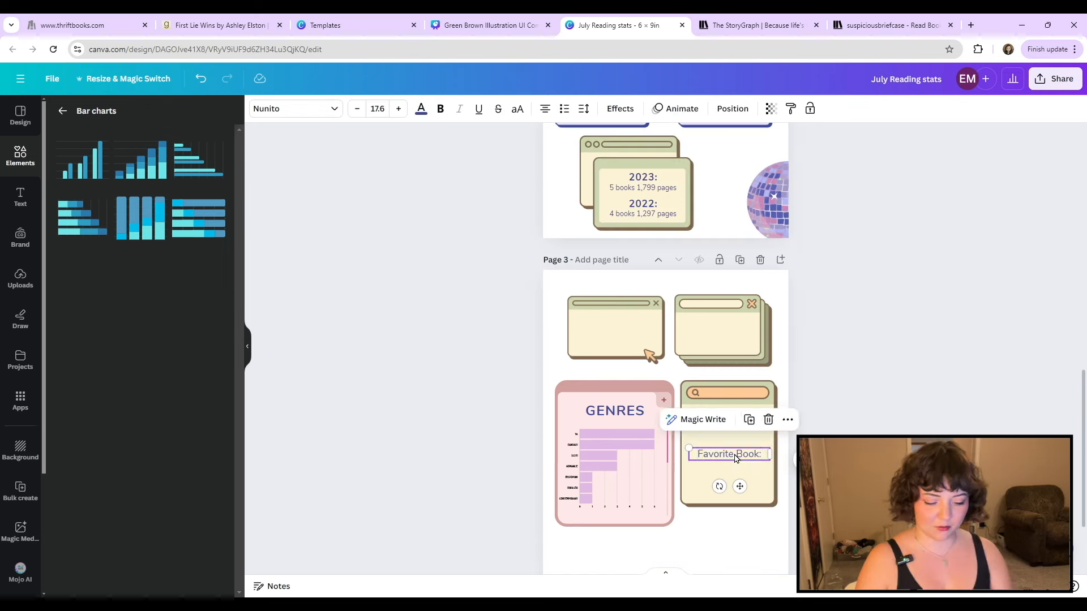
{"action": "double_click", "coordinate": [729, 454]}
{"action": "left_click", "coordinate": [708, 456]}
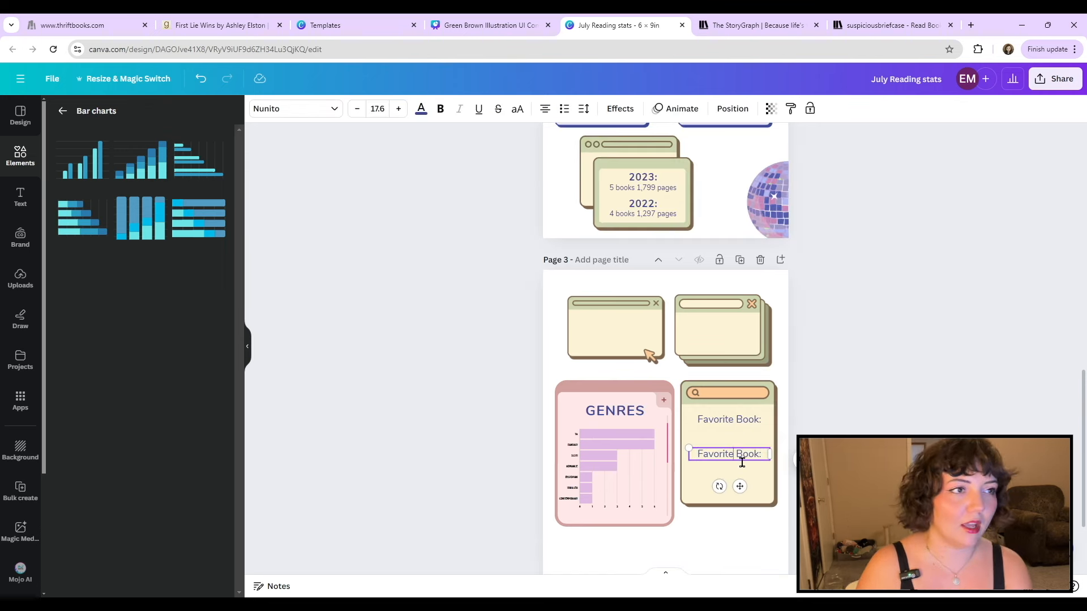
{"action": "key", "text": "Escape"}
{"action": "key", "text": "Delete"}
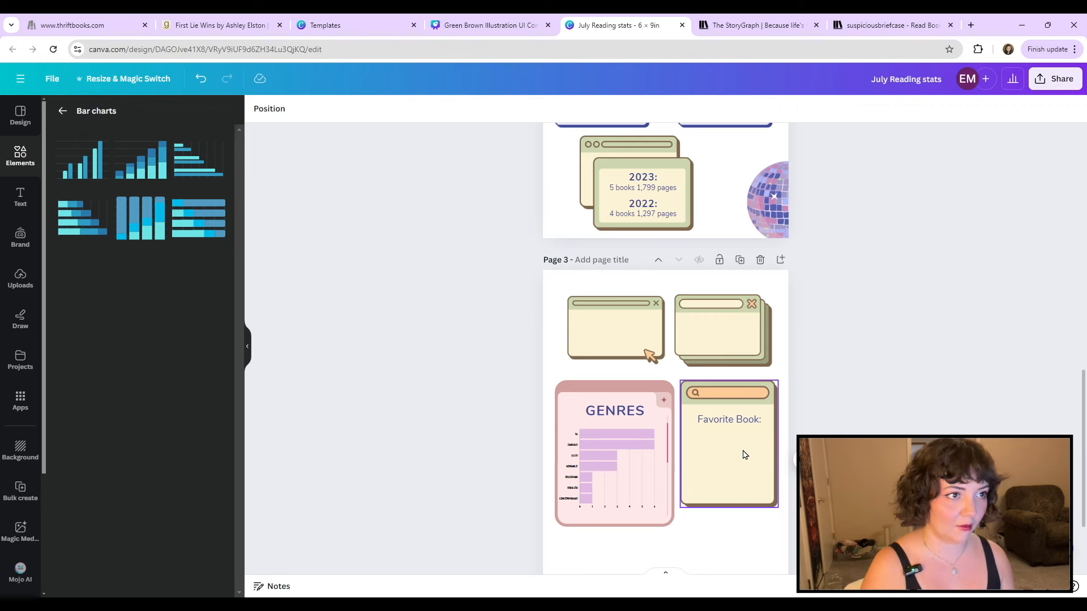
Step: Switch to Goodreads and search for the book "gideon the ninth"
{"action": "left_click", "coordinate": [215, 25]}
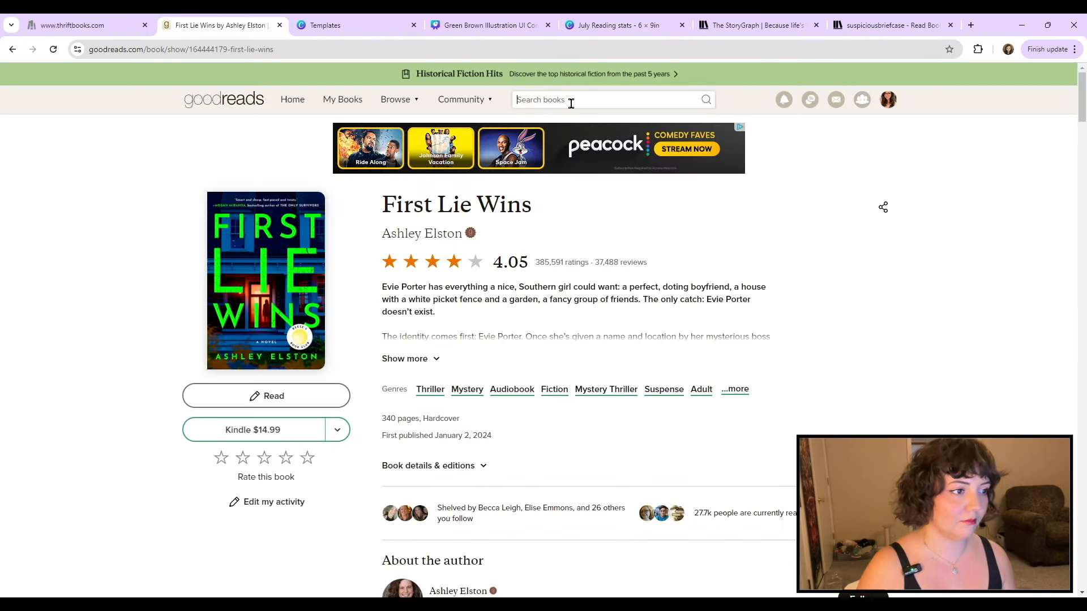
{"action": "type", "text": "gideon"}
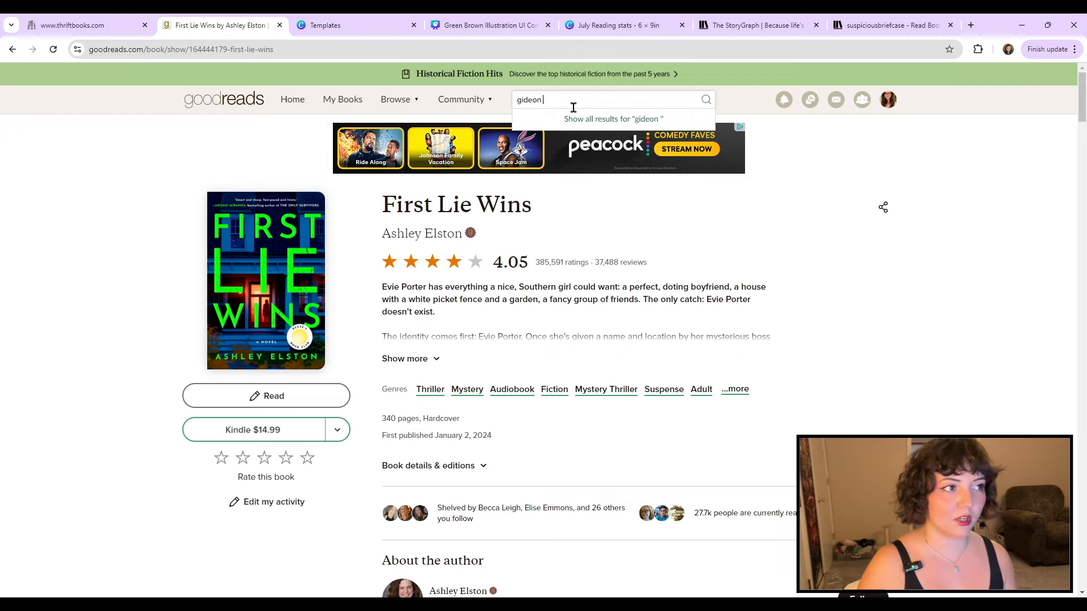
{"action": "type", "text": "the ninth"}
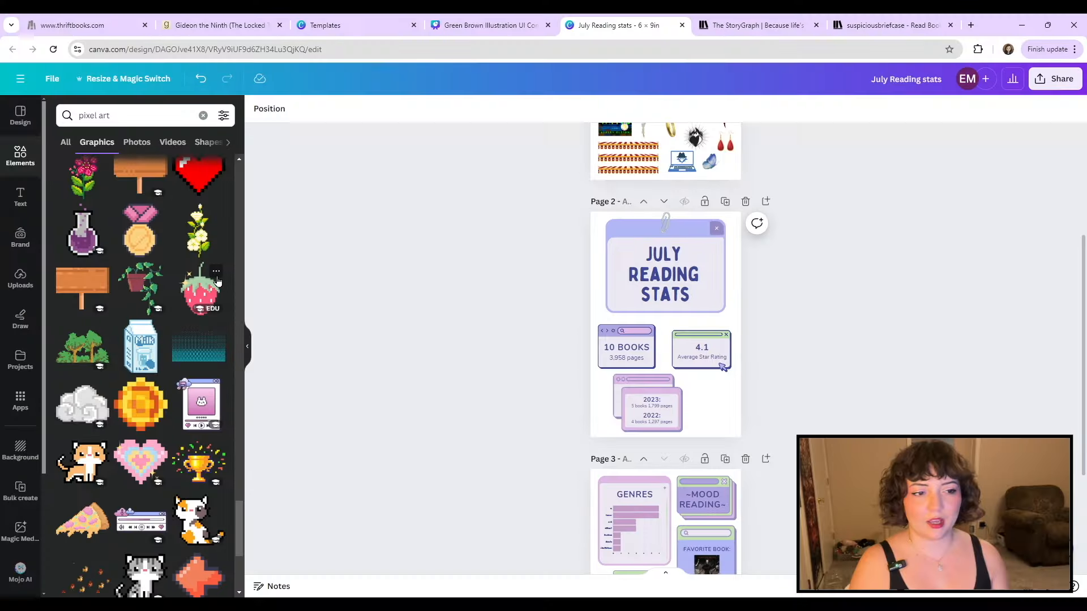
Step: Review the recolored stats windows on pages 2 and 3 and add a blank page 4 after them
{"action": "scroll", "coordinate": [520, 349], "scroll_direction": "down", "scroll_amount": 3}
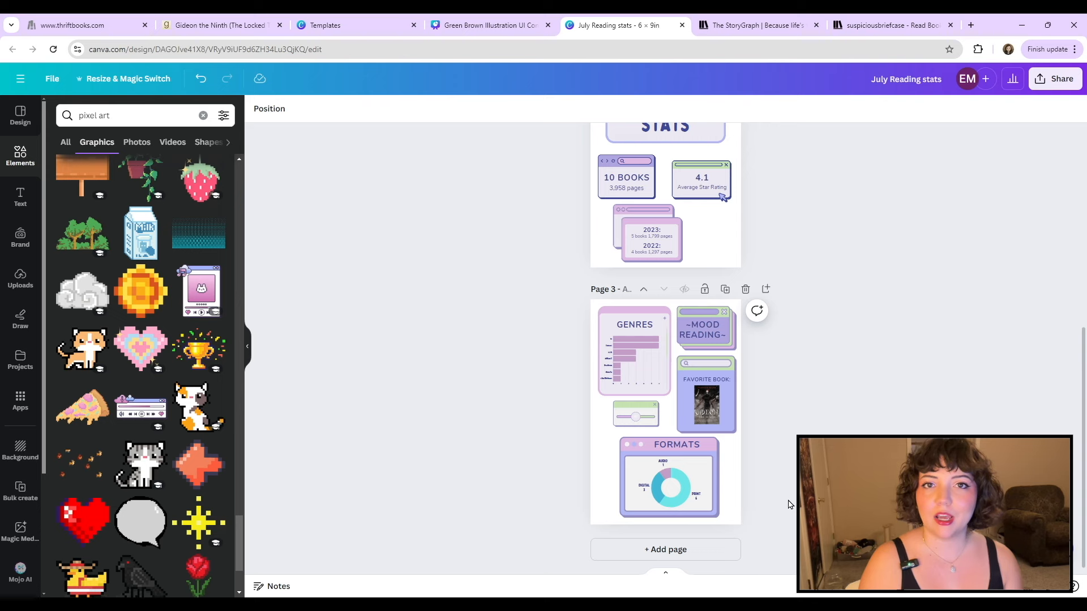
{"action": "scroll", "coordinate": [791, 505], "scroll_direction": "up", "scroll_amount": 1}
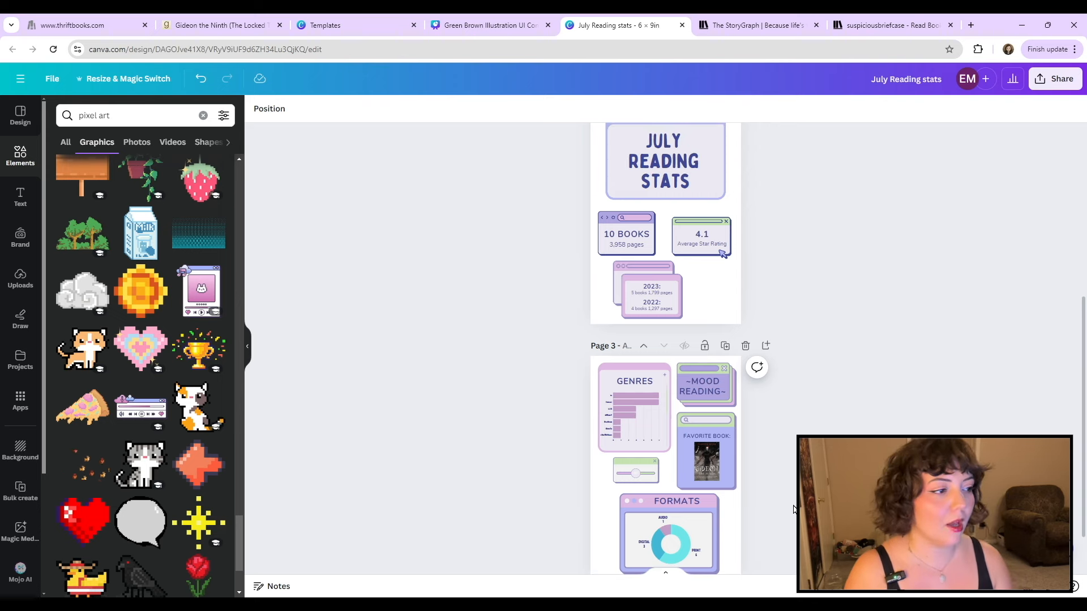
{"action": "scroll", "coordinate": [665, 348], "scroll_direction": "up", "scroll_amount": 2}
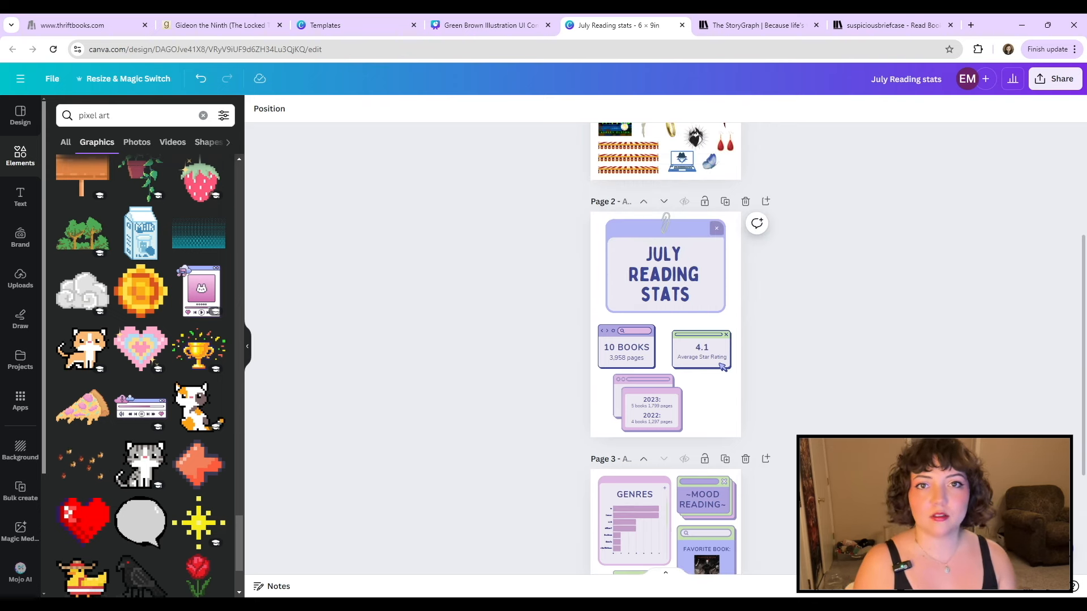
{"action": "scroll", "coordinate": [723, 367], "scroll_direction": "down", "scroll_amount": 3}
{"action": "left_click", "coordinate": [706, 547]}
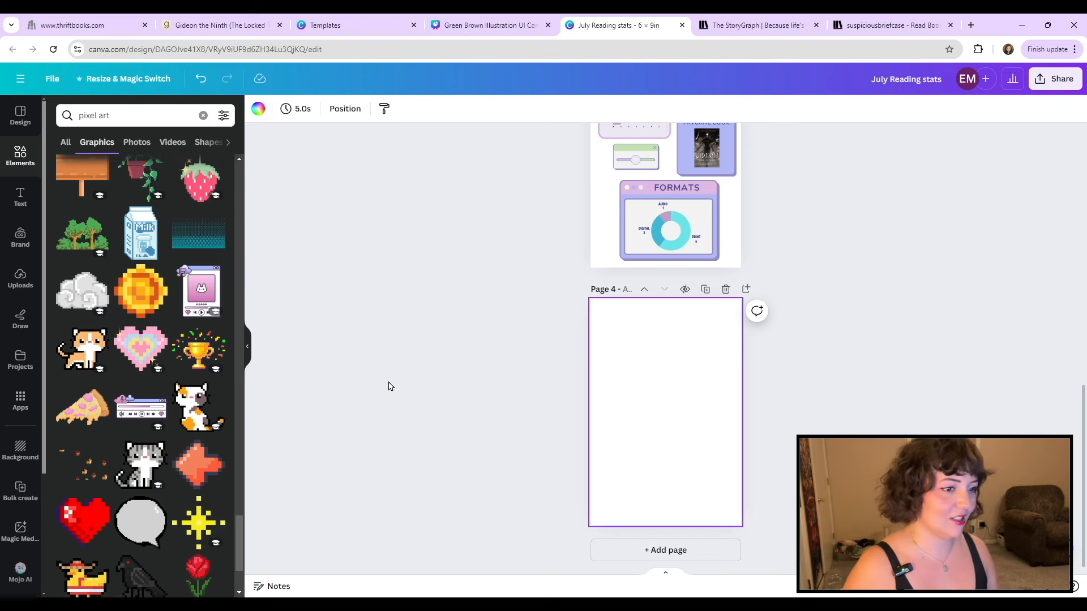
Step: Add the pixel-art strawberry to page 4 and place it in the page's upper-left area
{"action": "scroll", "coordinate": [200, 235], "scroll_direction": "up", "scroll_amount": 1}
{"action": "left_click", "coordinate": [200, 235]}
{"action": "left_click_drag", "start_coordinate": [666, 412], "coordinate": [633, 348]}
Step: Add a blue pixel cloud at page 4's center and the row of three pixel hearts near its lower edge
{"action": "scroll", "coordinate": [142, 340], "scroll_direction": "up", "scroll_amount": 10}
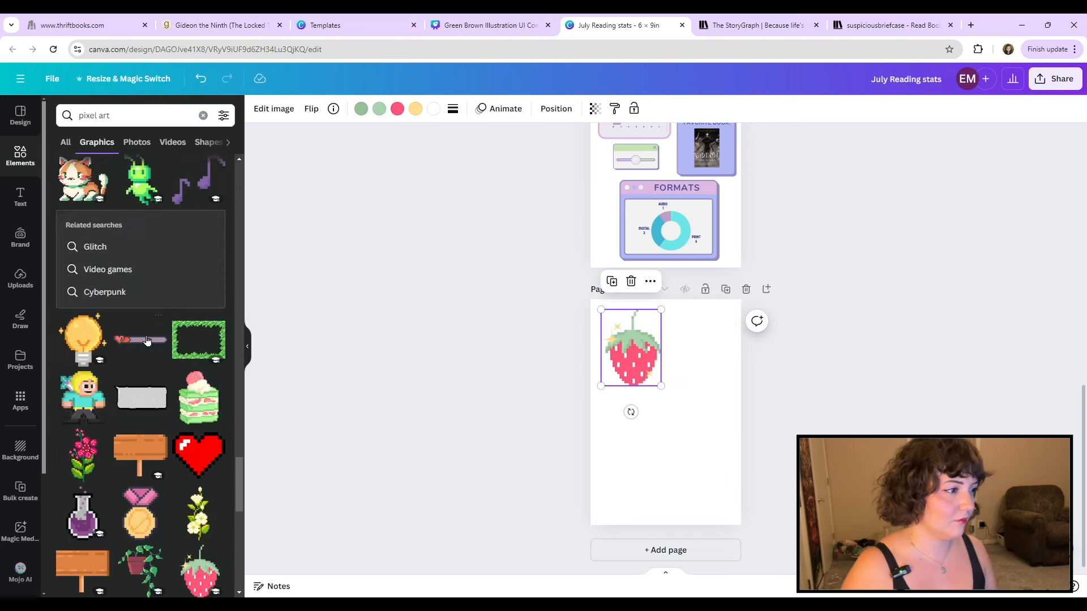
{"action": "left_click", "coordinate": [82, 289]}
{"action": "scroll", "coordinate": [142, 362], "scroll_direction": "up", "scroll_amount": 3}
{"action": "left_click", "coordinate": [83, 401]}
{"action": "left_click_drag", "start_coordinate": [666, 412], "coordinate": [666, 481]}
{"action": "scroll", "coordinate": [167, 348], "scroll_direction": "down", "scroll_amount": 10}
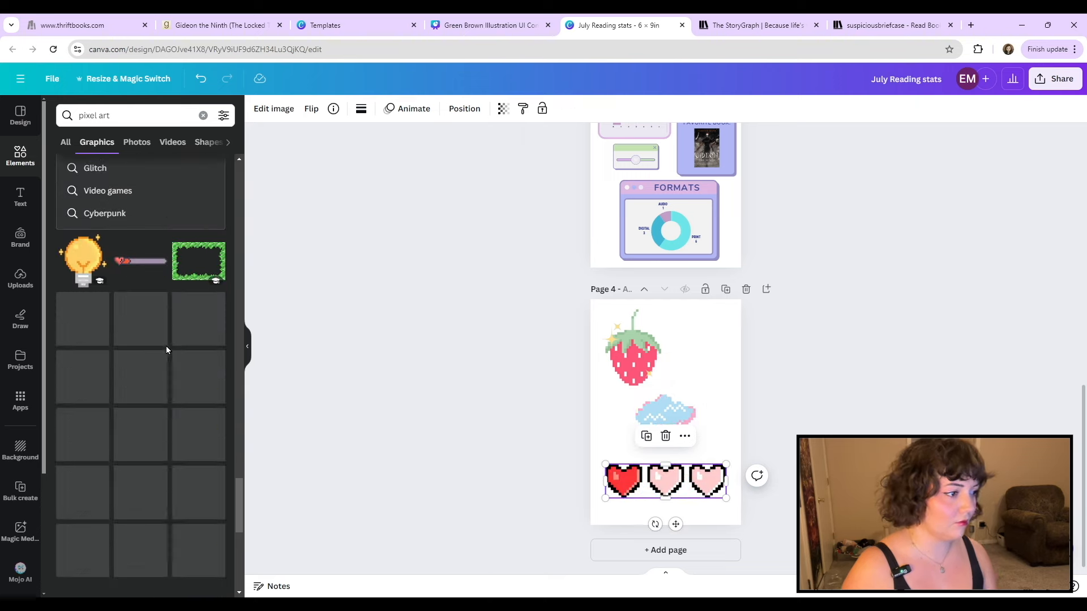
Step: Add the heart health bar, the handheld game console and the rainbow shooting star pixel graphics to page 4
{"action": "left_click", "coordinate": [140, 261]}
{"action": "mouse_move", "coordinate": [666, 412]}
{"action": "left_mouse_down"}
{"action": "mouse_move", "coordinate": [702, 315]}
{"action": "mouse_move", "coordinate": [695, 348]}
{"action": "left_mouse_up"}
{"action": "scroll", "coordinate": [159, 317], "scroll_direction": "down", "scroll_amount": 5}
{"action": "left_click", "coordinate": [199, 247]}
{"action": "left_click", "coordinate": [199, 359]}
Step: Add the yellow pixel crescent moon to page 4, place it in the lower-right area and shrink it
{"action": "scroll", "coordinate": [171, 318], "scroll_direction": "down", "scroll_amount": 4}
{"action": "scroll", "coordinate": [171, 318], "scroll_direction": "down", "scroll_amount": 3}
{"action": "left_click", "coordinate": [140, 325]}
{"action": "left_click_drag", "start_coordinate": [666, 412], "coordinate": [722, 450]}
{"action": "left_click_drag", "start_coordinate": [750, 423], "coordinate": [727, 444]}
Step: Add the pixel ice cream cone below the strawberry on page 4 and browse further pixel art graphics
{"action": "scroll", "coordinate": [147, 340], "scroll_direction": "down", "scroll_amount": 10}
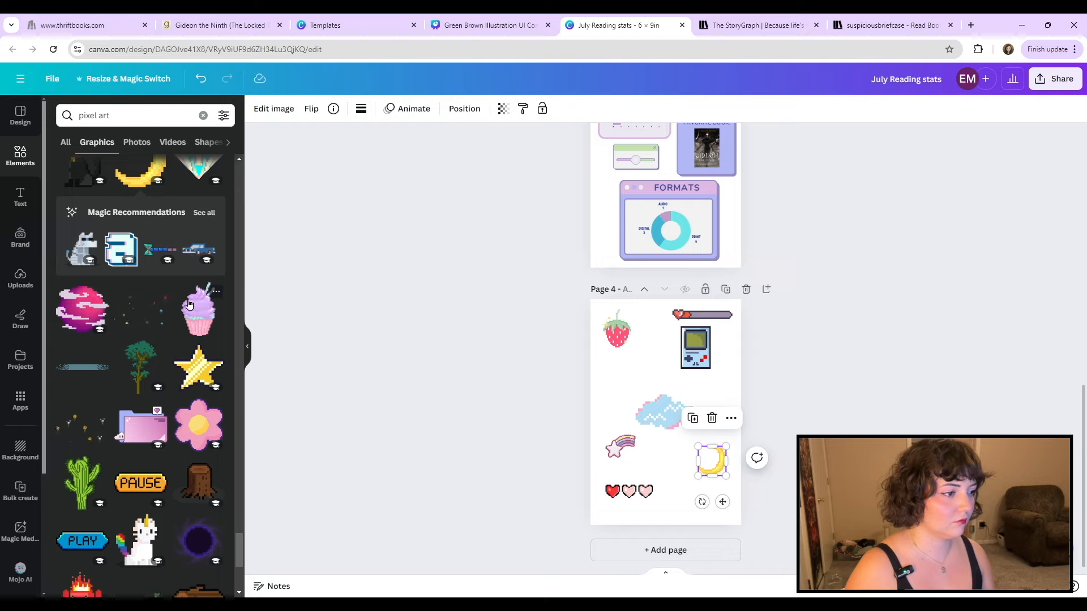
{"action": "left_click", "coordinate": [140, 217]}
{"action": "left_click_drag", "start_coordinate": [666, 413], "coordinate": [618, 378]}
{"action": "left_click", "coordinate": [504, 402]}
{"action": "scroll", "coordinate": [170, 317], "scroll_direction": "down", "scroll_amount": 20}
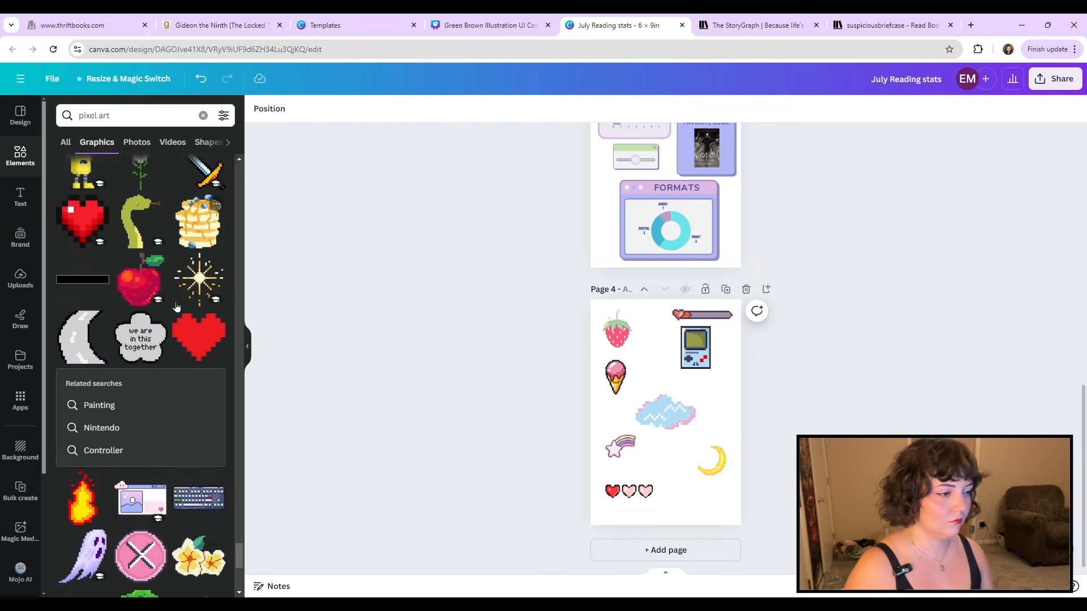
{"action": "scroll", "coordinate": [176, 306], "scroll_direction": "down", "scroll_amount": 3}
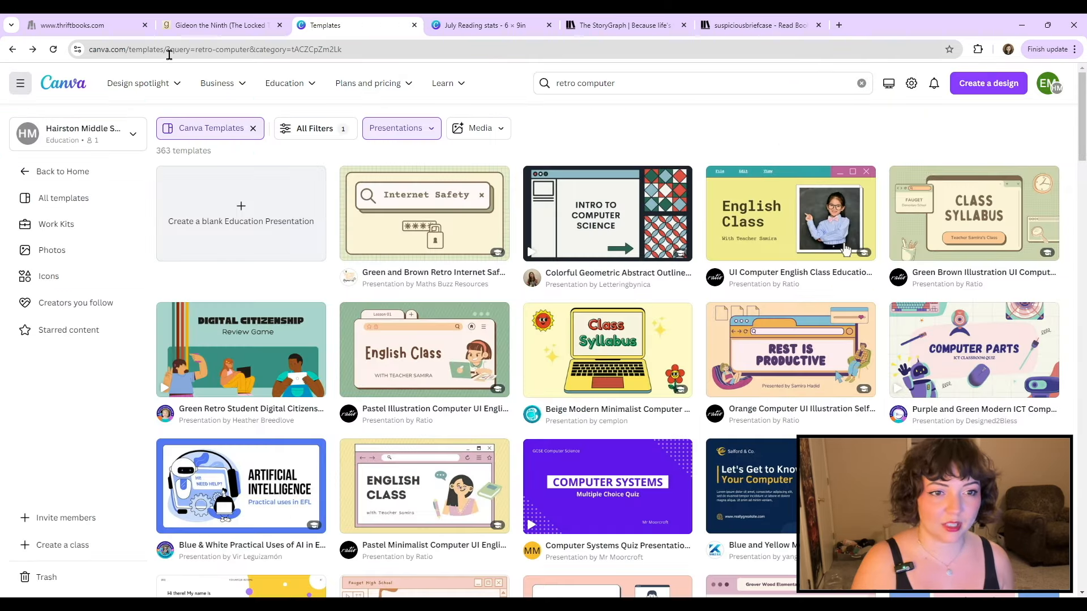
Step: Create a new blank design with a custom size of 8.5 × 11 in
{"action": "left_click", "coordinate": [64, 86]}
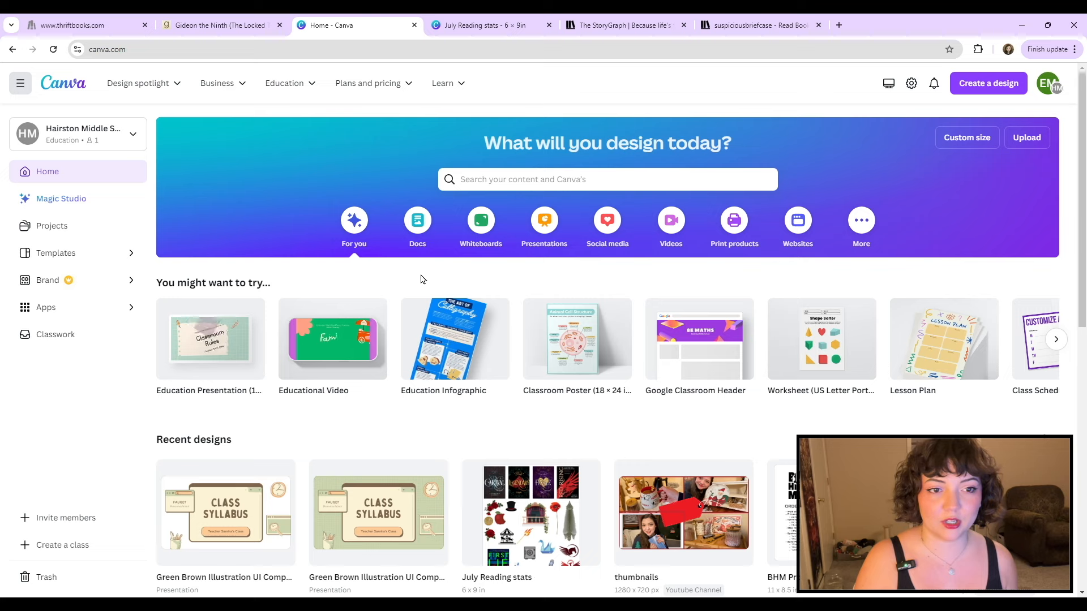
{"action": "left_click", "coordinate": [977, 142]}
{"action": "left_click", "coordinate": [850, 190]}
{"action": "type", "text": "8"}
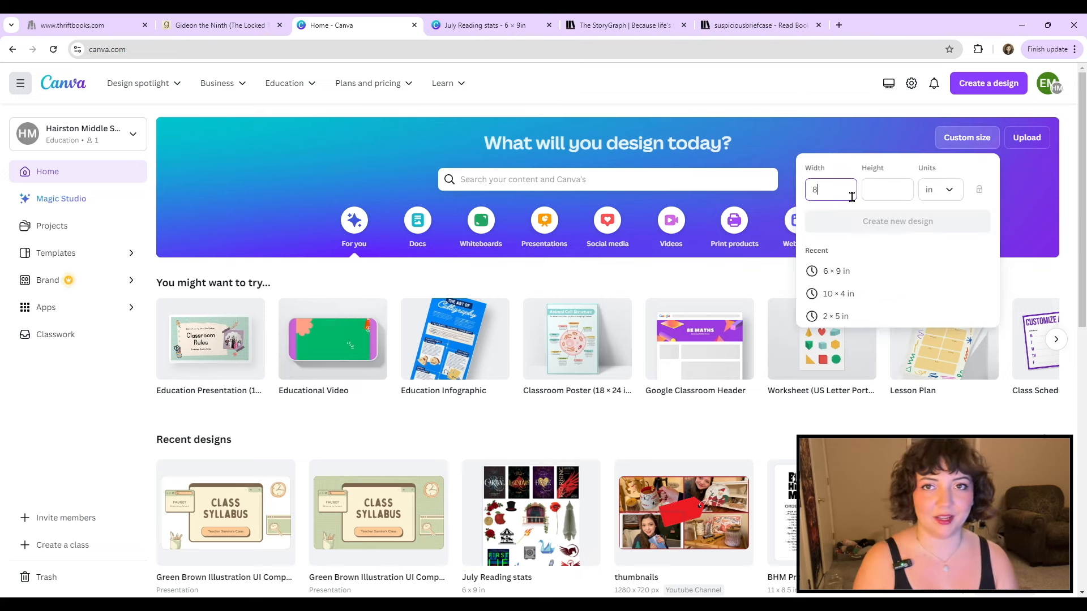
{"action": "type", "text": ".5"}
{"action": "key", "text": "Tab"}
{"action": "type", "text": "11"}
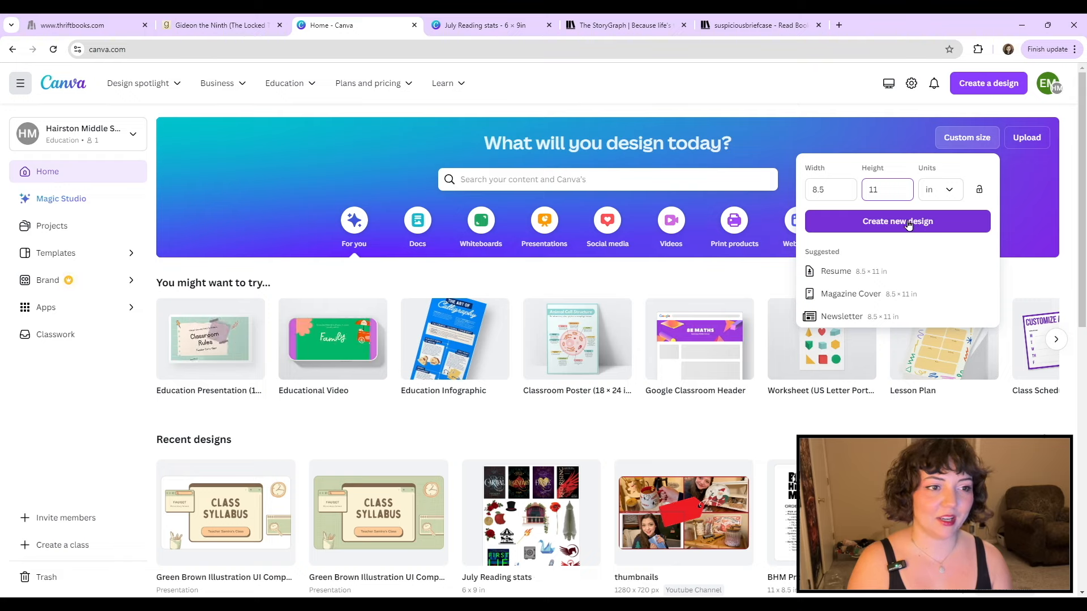
{"action": "left_click", "coordinate": [887, 226]}
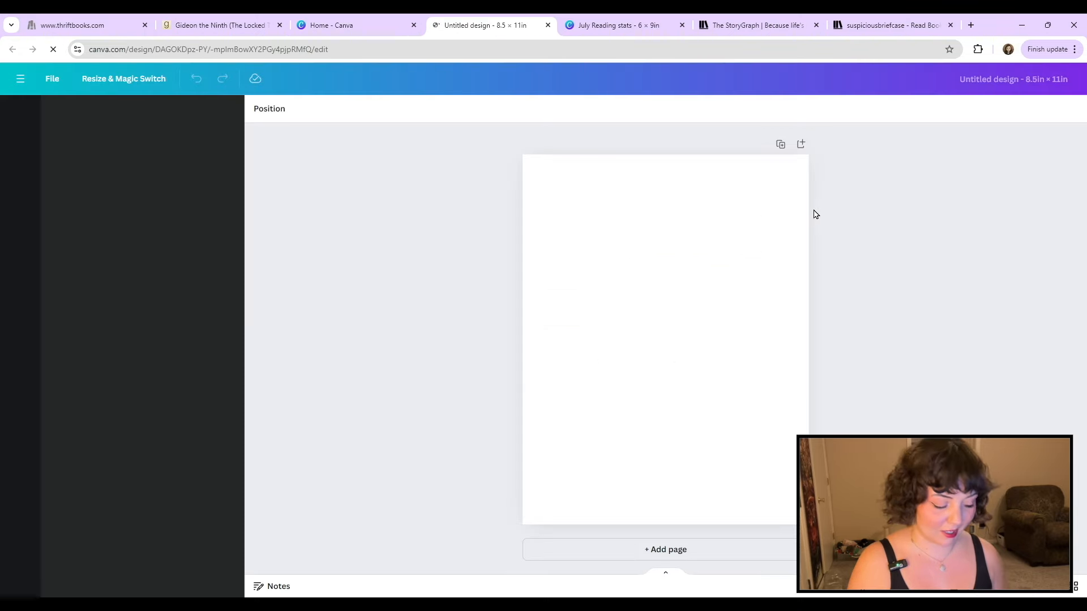
Step: Copy all the book covers and graphics from page 1 of the July Reading stats design into the new 8.5 × 11 in design
{"action": "left_click", "coordinate": [578, 23]}
{"action": "scroll", "coordinate": [831, 307], "scroll_direction": "up", "scroll_amount": 10}
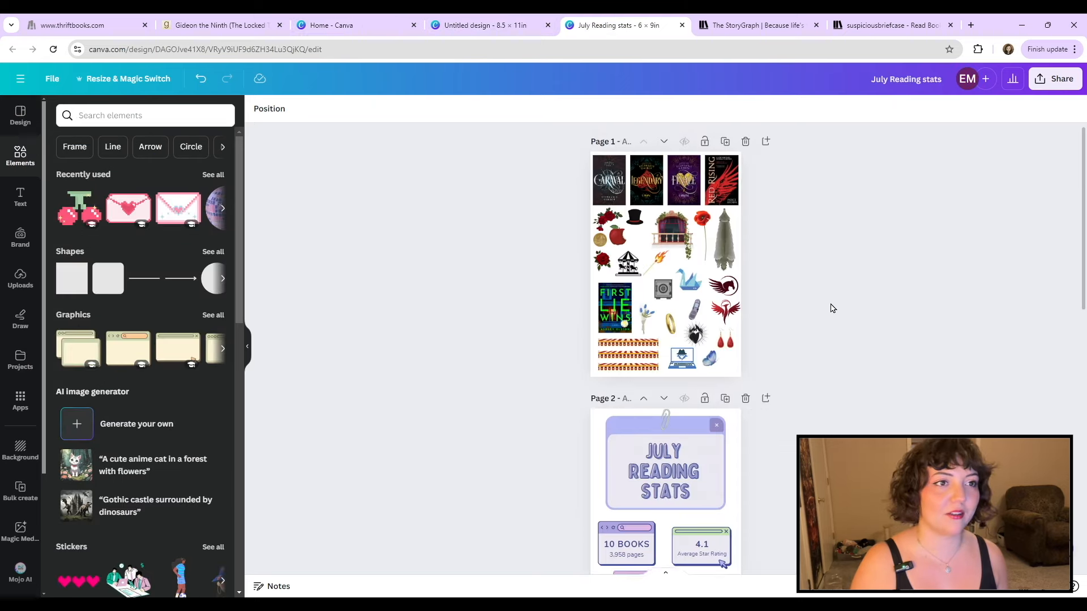
{"action": "left_click_drag", "start_coordinate": [559, 148], "coordinate": [779, 379]}
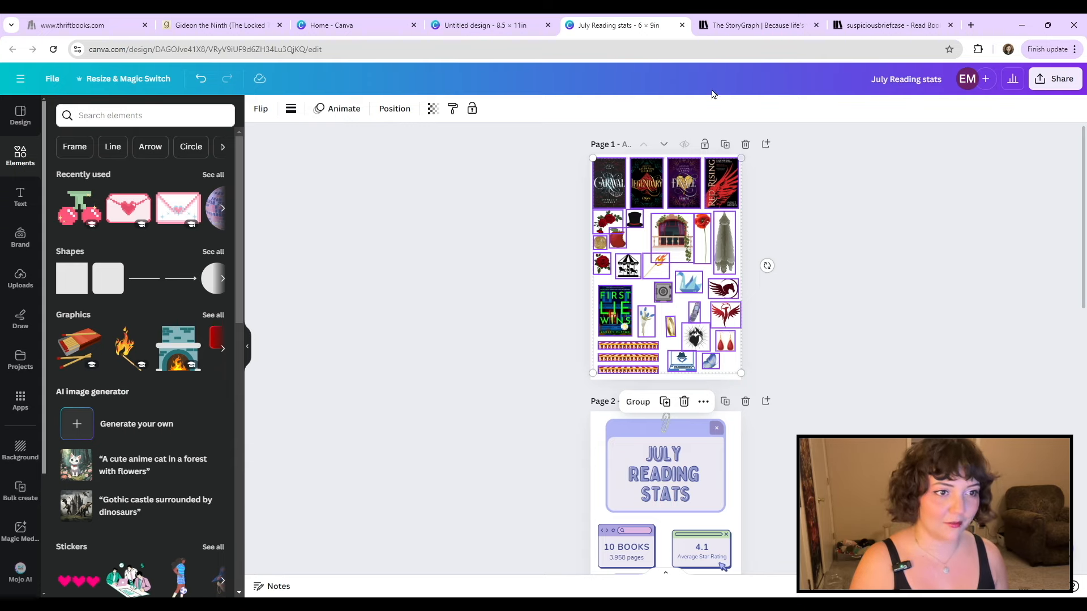
{"action": "left_click", "coordinate": [507, 23]}
{"action": "left_click", "coordinate": [608, 351]}
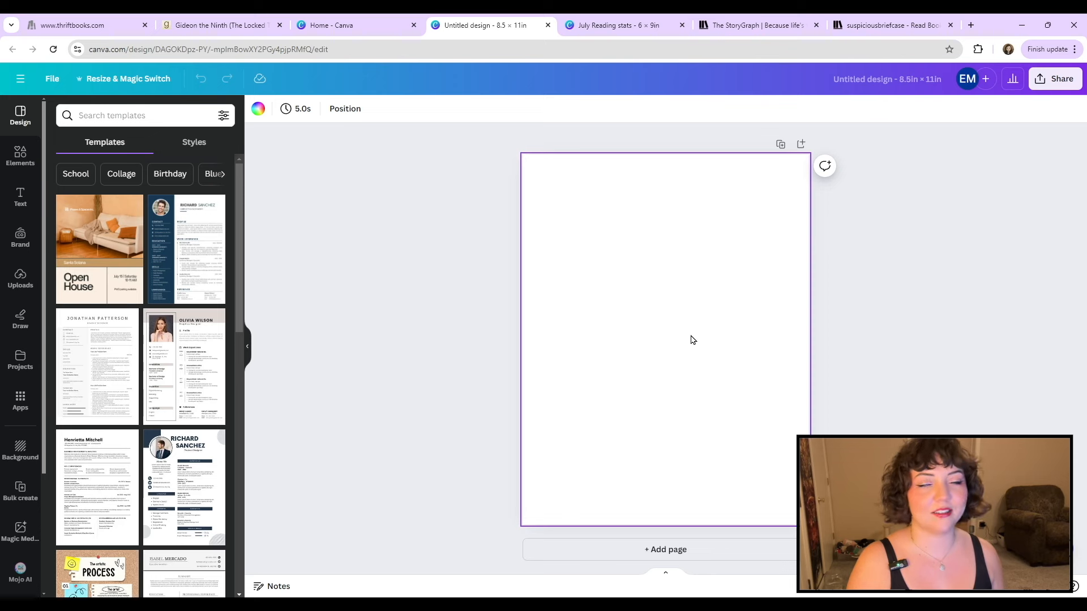
{"action": "key", "text": "ctrl+v"}
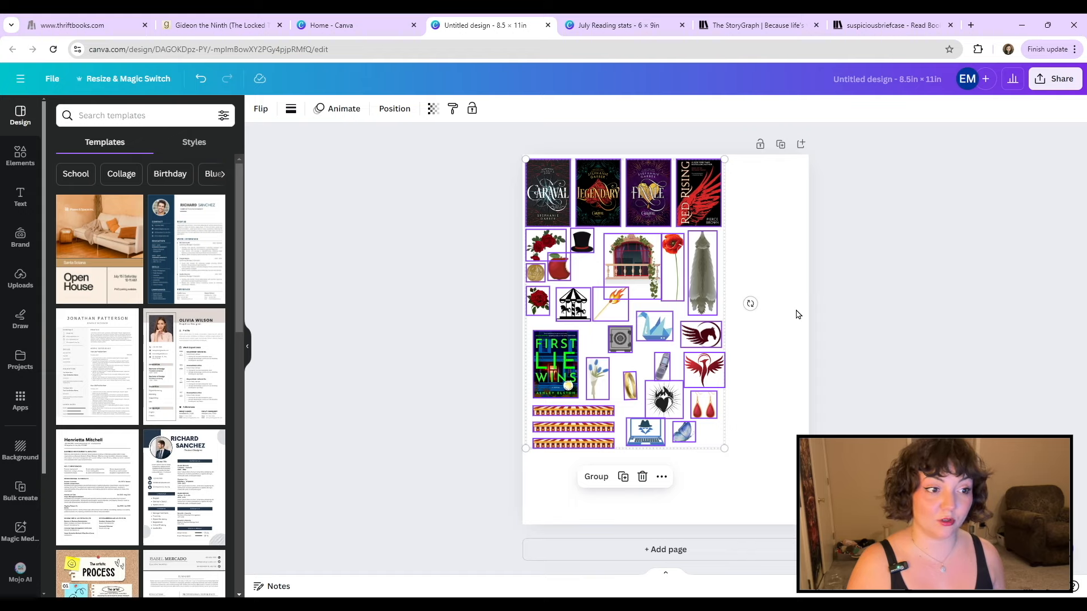
Step: Add a second page to the letter-size design and move all of page 1's pasted graphics toward the page's center
{"action": "key", "text": "ctrl+Return"}
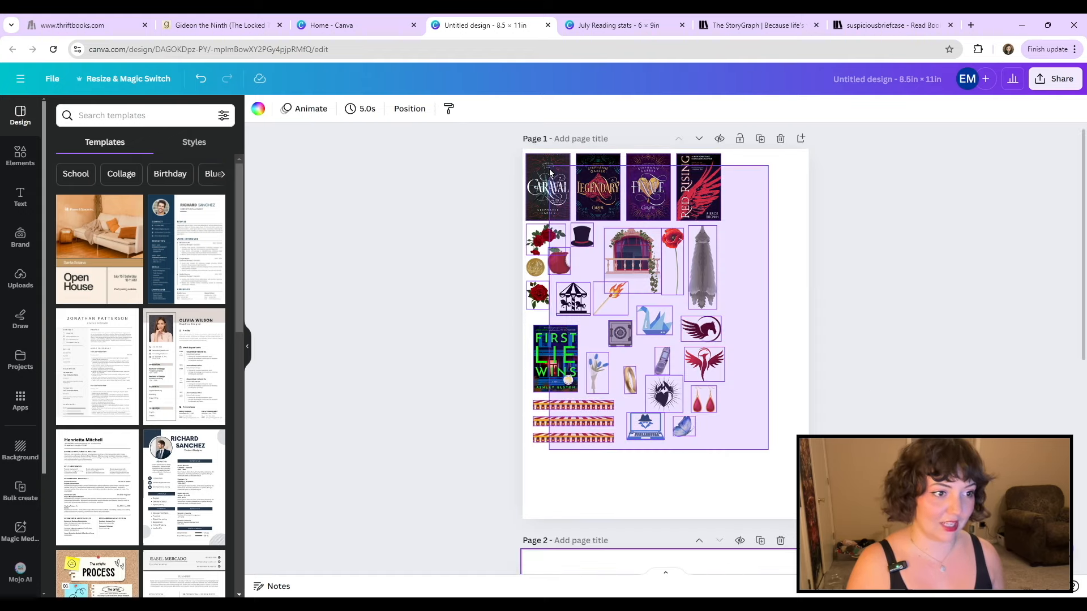
{"action": "left_click_drag", "start_coordinate": [563, 205], "coordinate": [597, 239]}
{"action": "key", "text": "ctrl+z"}
{"action": "scroll", "coordinate": [821, 331], "scroll_direction": "down", "scroll_amount": 4}
Step: Copy the July Reading Stats windows from page 2 of the 6 × 9 in design onto the new design's page 2 and center them
{"action": "left_click", "coordinate": [388, 19]}
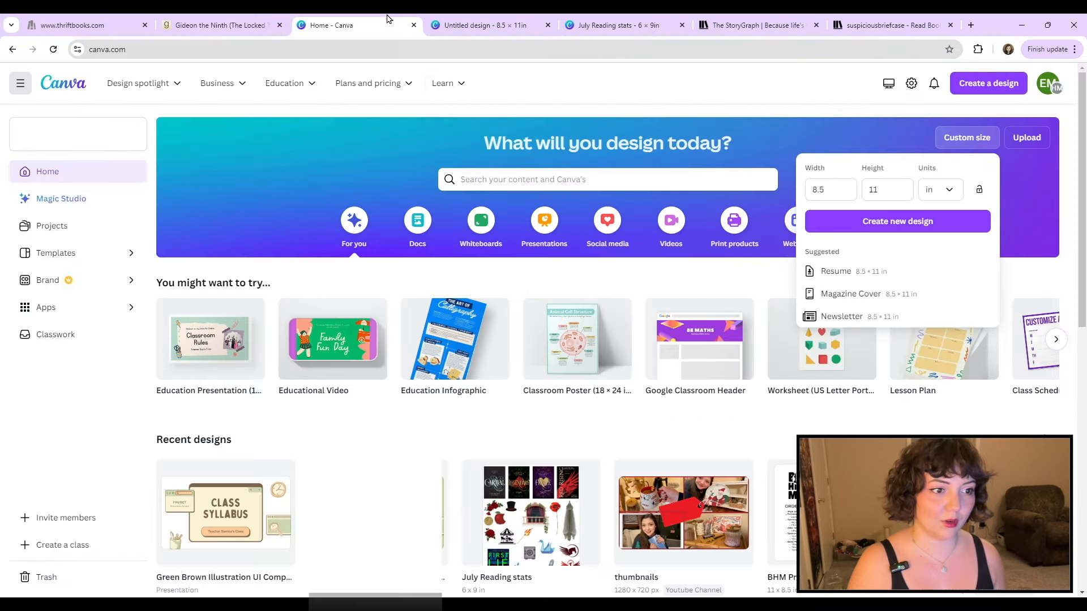
{"action": "left_click", "coordinate": [620, 18]}
{"action": "scroll", "coordinate": [825, 344], "scroll_direction": "down", "scroll_amount": 4}
{"action": "left_click_drag", "start_coordinate": [778, 371], "coordinate": [773, 418]}
{"action": "key", "text": "ctrl+c"}
{"action": "key", "text": "ctrl+shift+Tab"}
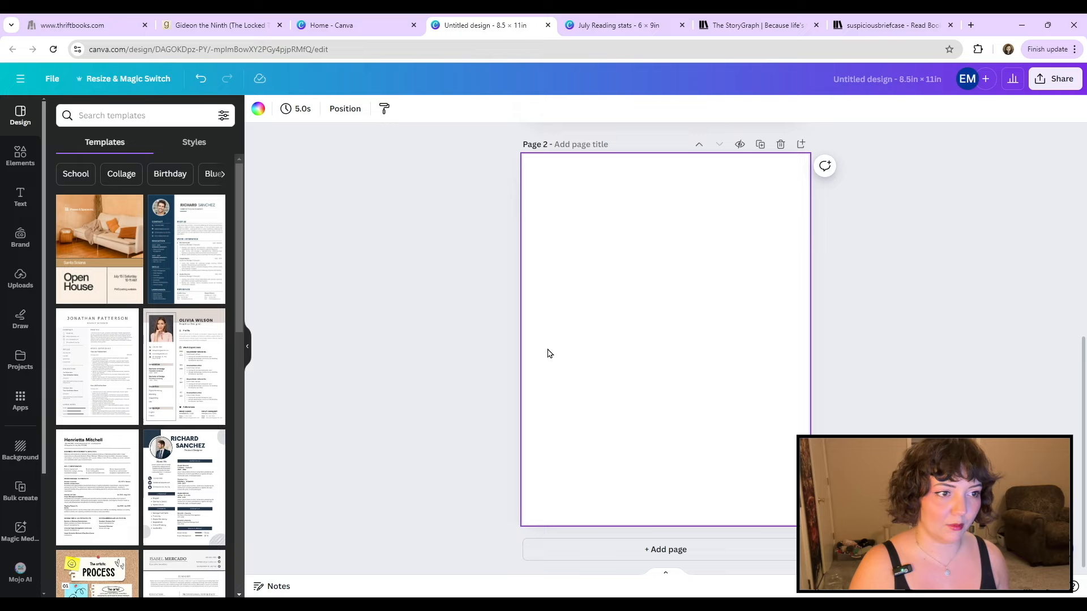
{"action": "key", "text": "ctrl+v"}
{"action": "left_click_drag", "start_coordinate": [779, 379], "coordinate": [742, 390]}
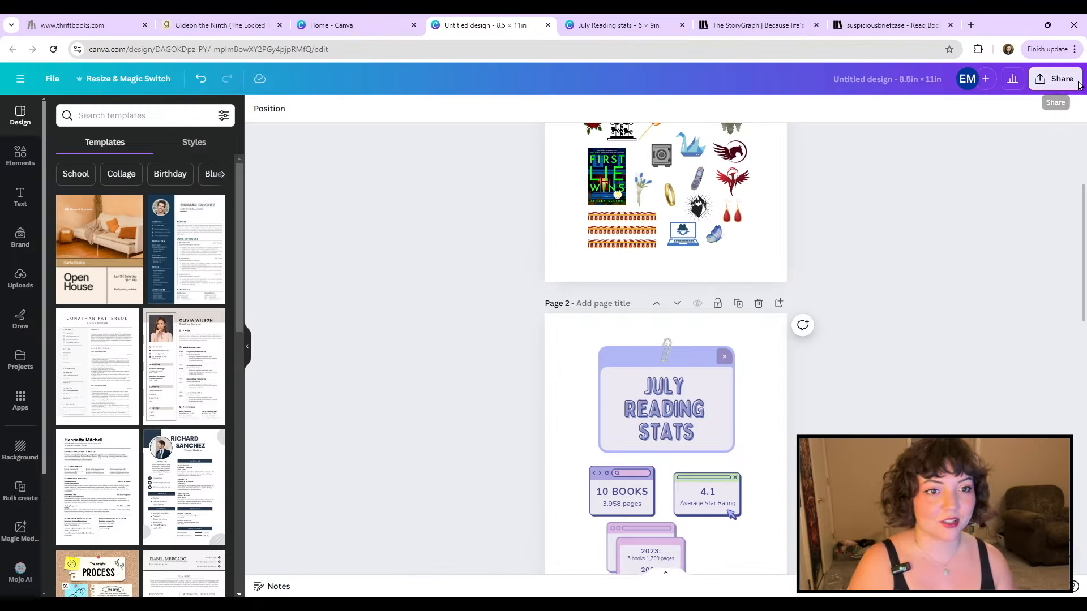
Step: Download all pages of the letter-size design as a PDF Print file
{"action": "left_click", "coordinate": [1076, 83]}
{"action": "left_click", "coordinate": [959, 380]}
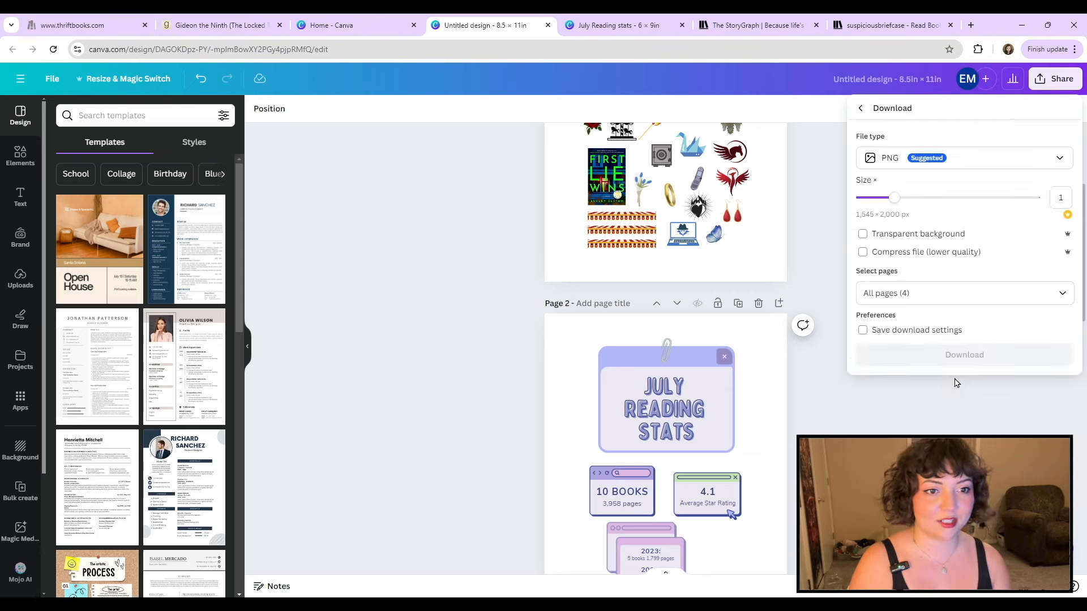
{"action": "left_click", "coordinate": [1059, 160]}
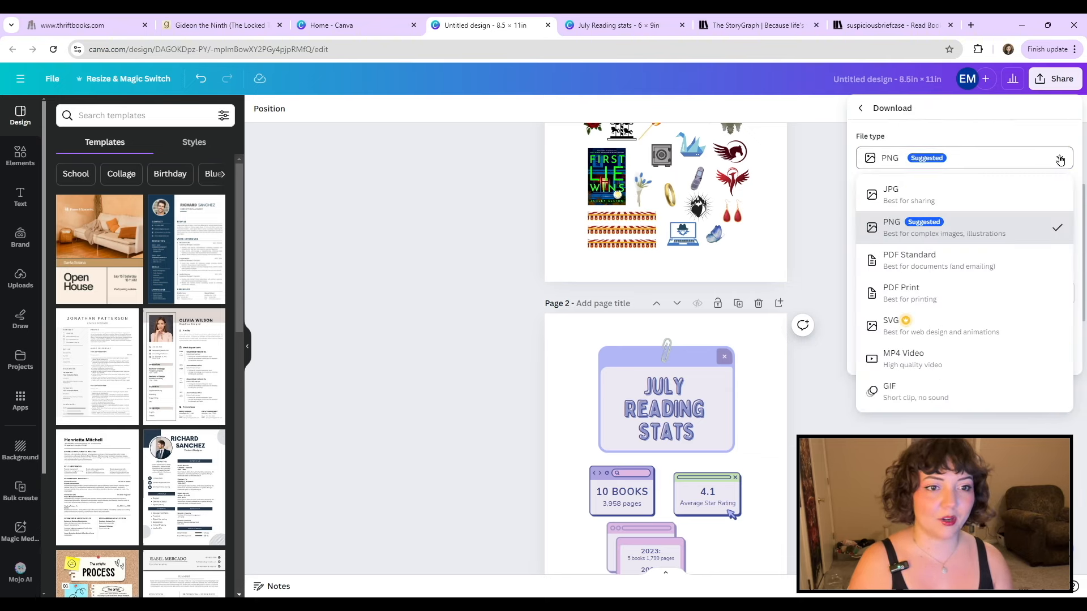
{"action": "left_click", "coordinate": [946, 292]}
{"action": "left_click", "coordinate": [979, 335]}
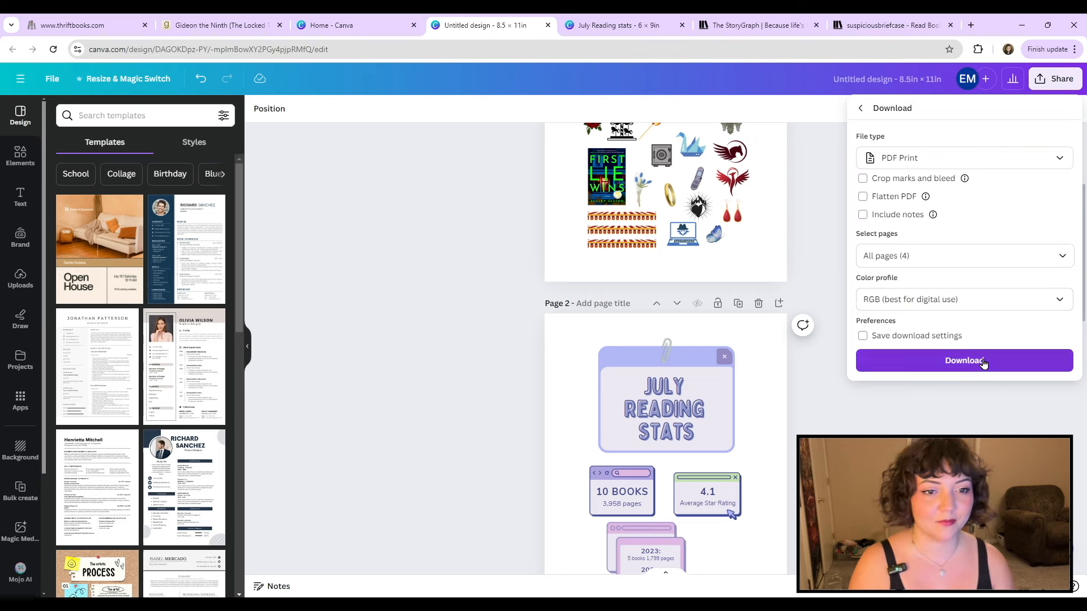
{"action": "left_click", "coordinate": [966, 365]}
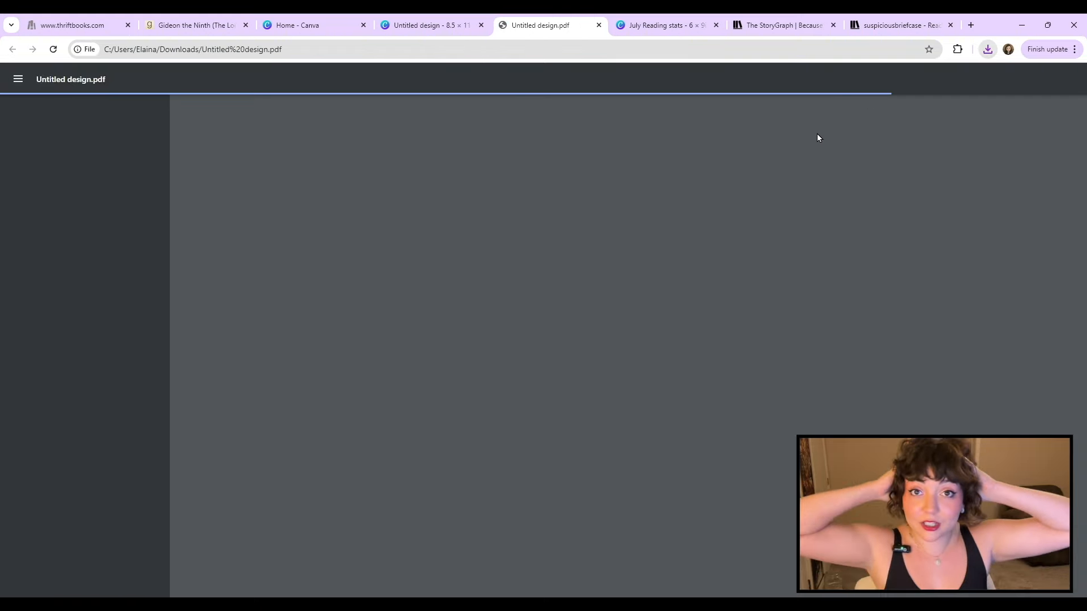
Step: Look through all the pages of the downloaded PDF to check how the graphics are laid out for printing
{"action": "scroll", "coordinate": [750, 289], "scroll_direction": "down", "scroll_amount": 20}
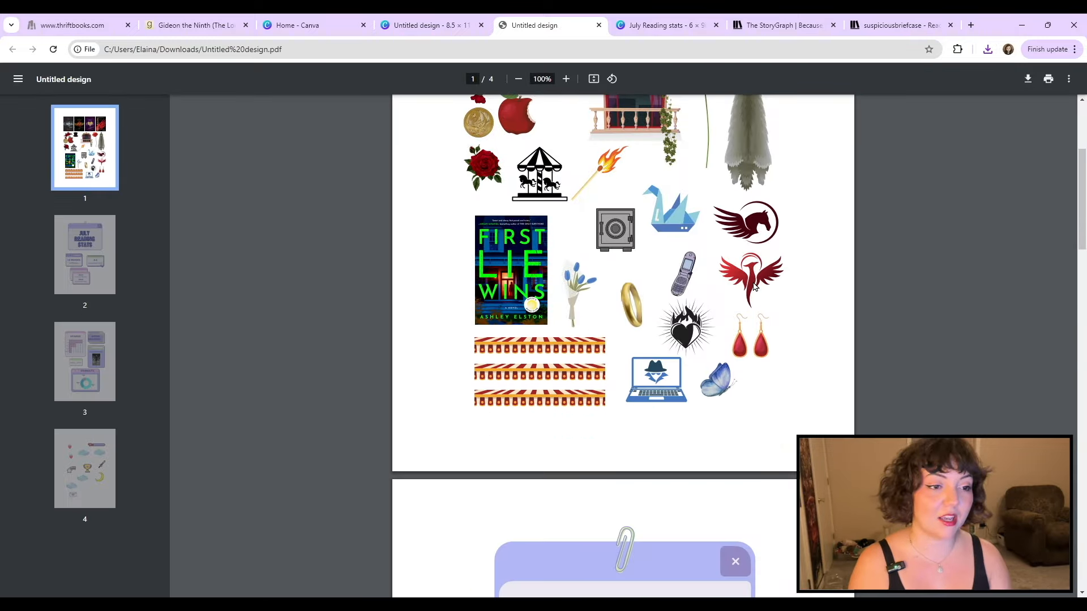
{"action": "scroll", "coordinate": [753, 287], "scroll_direction": "down", "scroll_amount": 11}
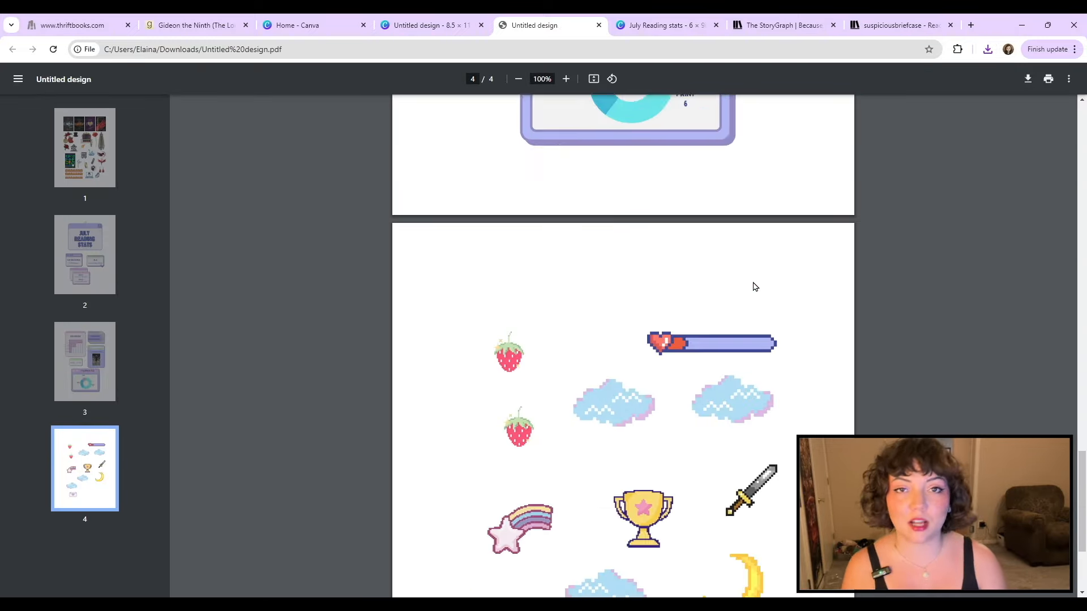
{"action": "scroll", "coordinate": [754, 287], "scroll_direction": "up", "scroll_amount": 15}
{"action": "scroll", "coordinate": [761, 288], "scroll_direction": "up", "scroll_amount": 18}
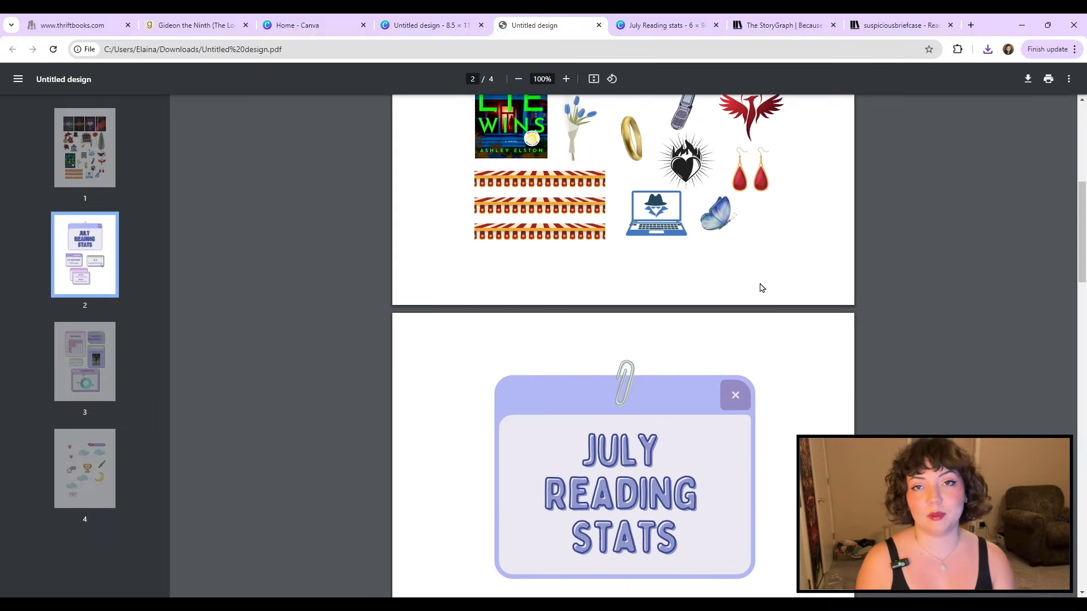